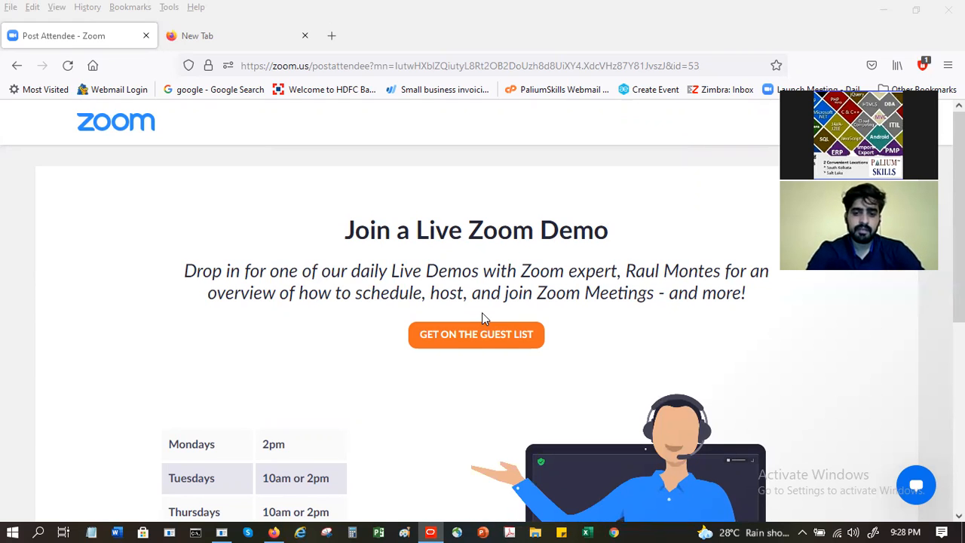
Step: Switch from the Zoom page in Firefox to the Primavera P6 Reports window
key("alt+Tab")
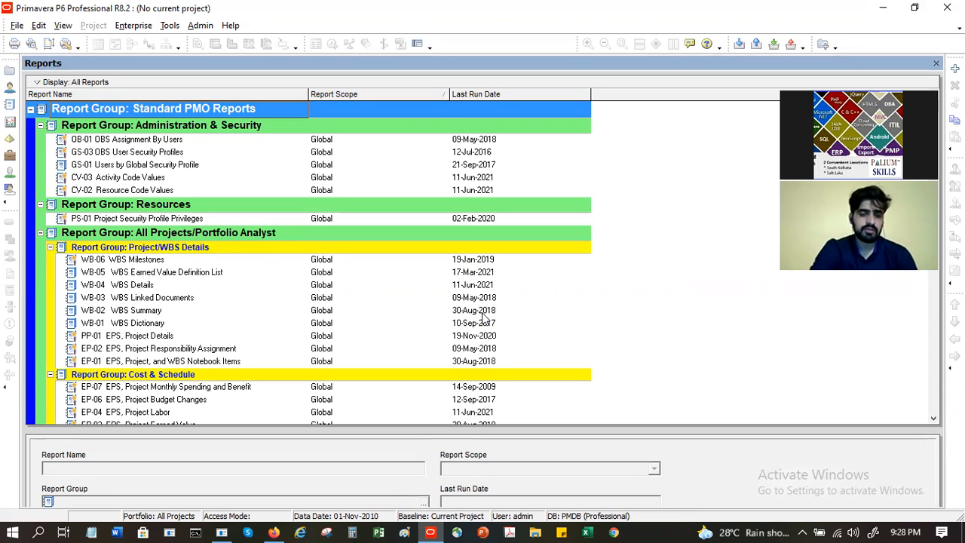
Step: Browse the Tools and Enterprise menus and bring up the Enterprise Project Structure
left_click(178, 29)
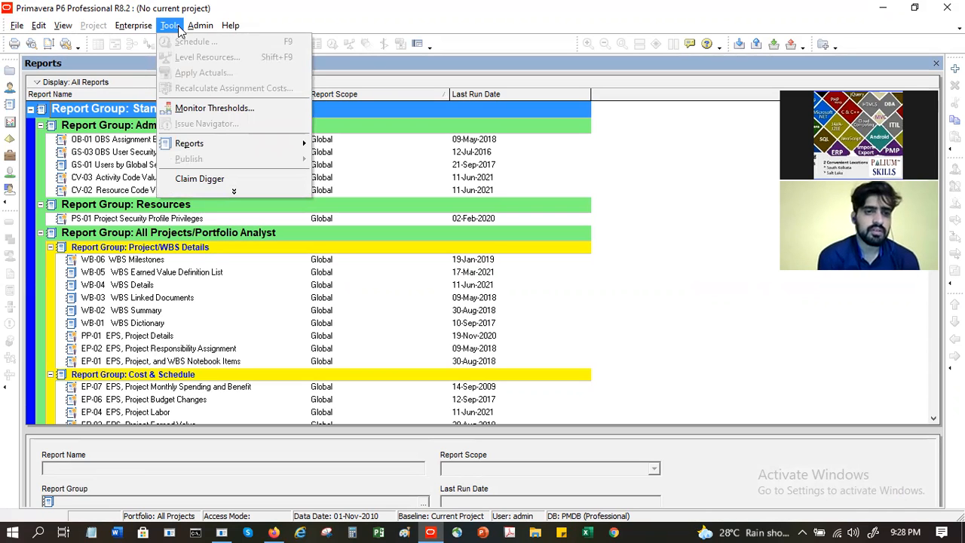
left_click(134, 28)
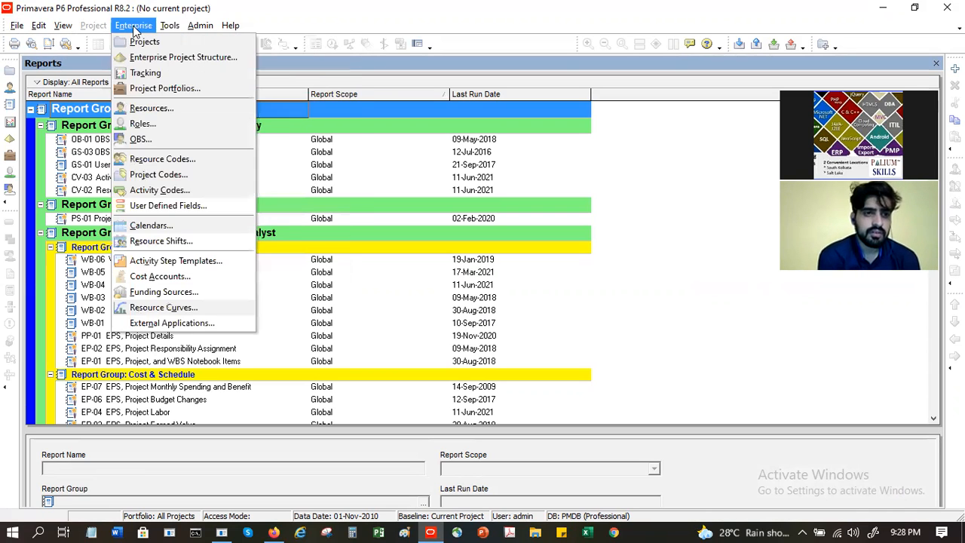
key("Right")
key("Escape")
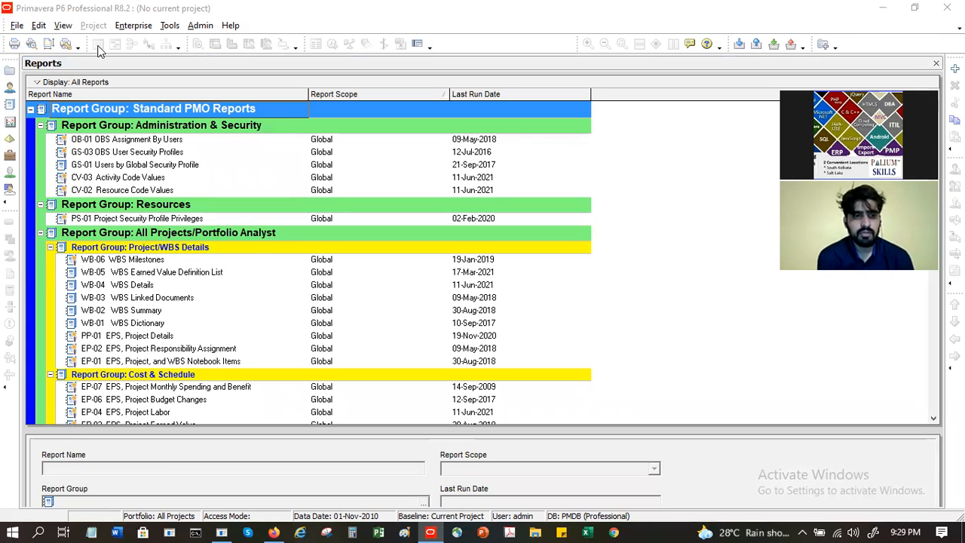
left_click(134, 25)
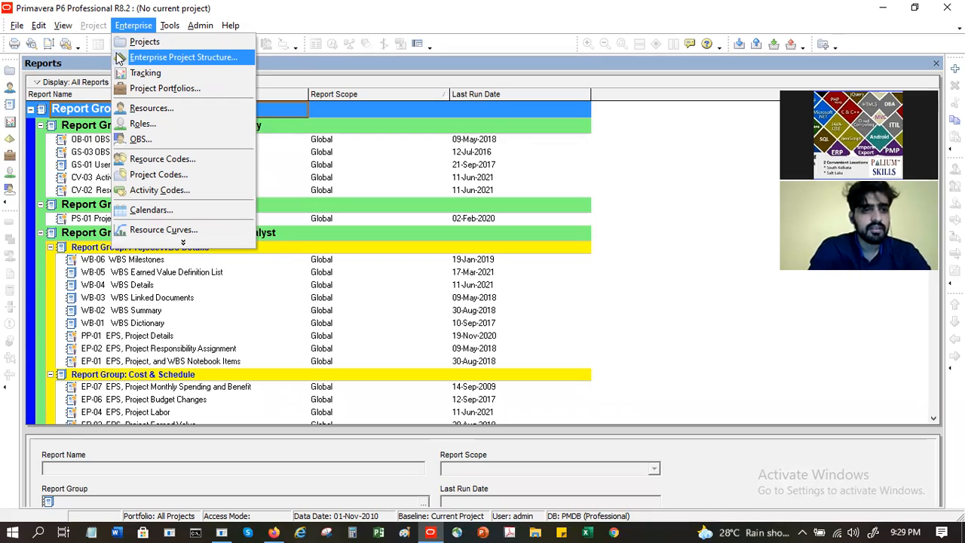
key("Escape")
key("Escape")
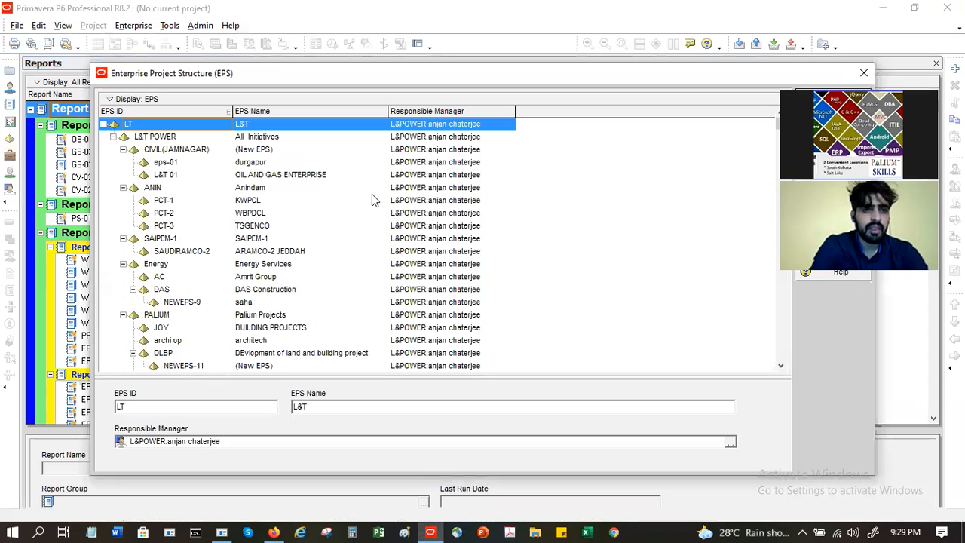
Step: Collapse the CIVIL(JAMNAGAR), ANIN, SAIPEM-1, Energy and PALIUM branches, leaving RASHMI expanded
left_click(111, 139)
left_click(113, 138)
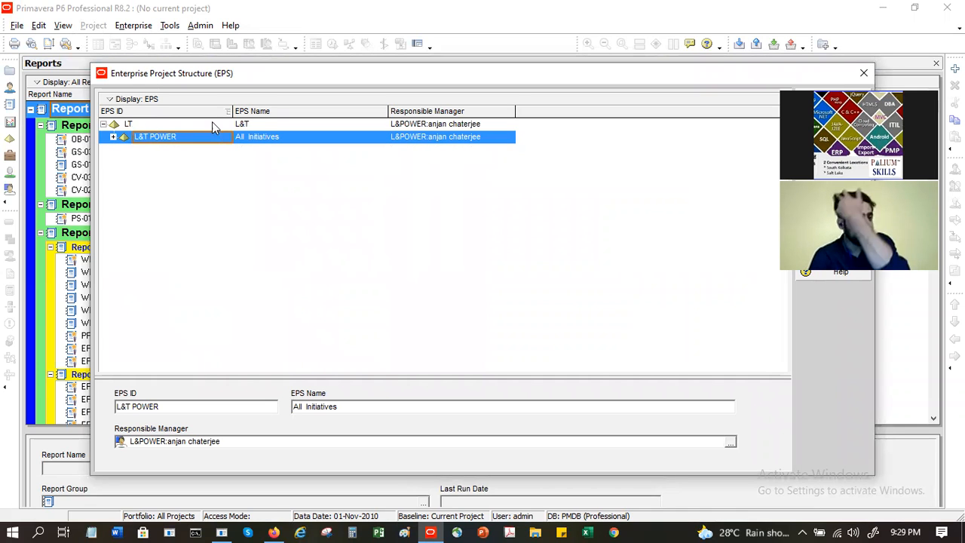
left_click(113, 138)
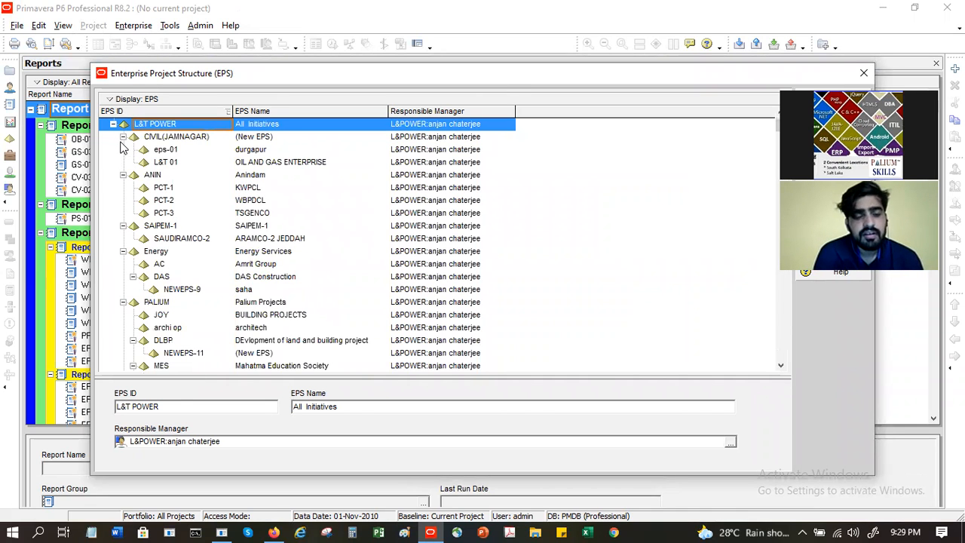
left_click(126, 142)
left_click(124, 150)
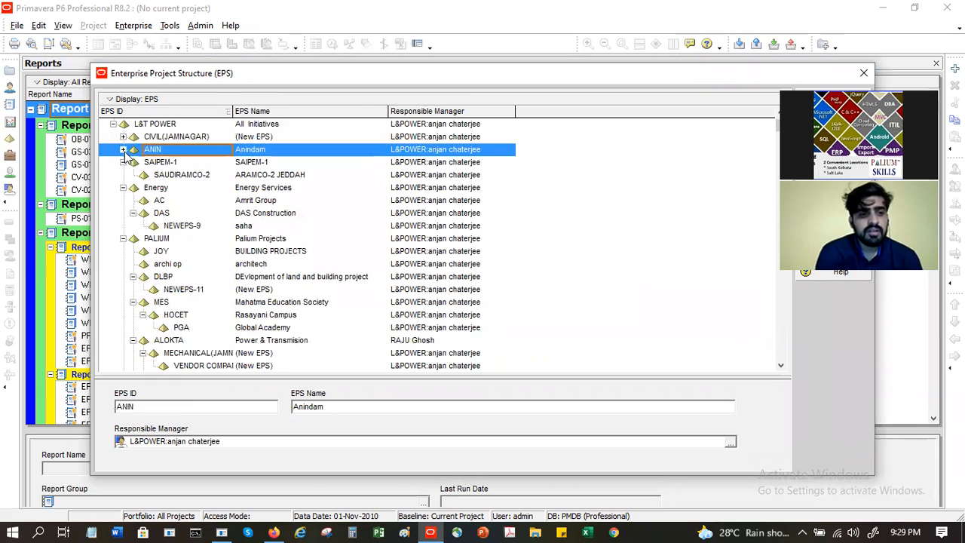
left_click(123, 162)
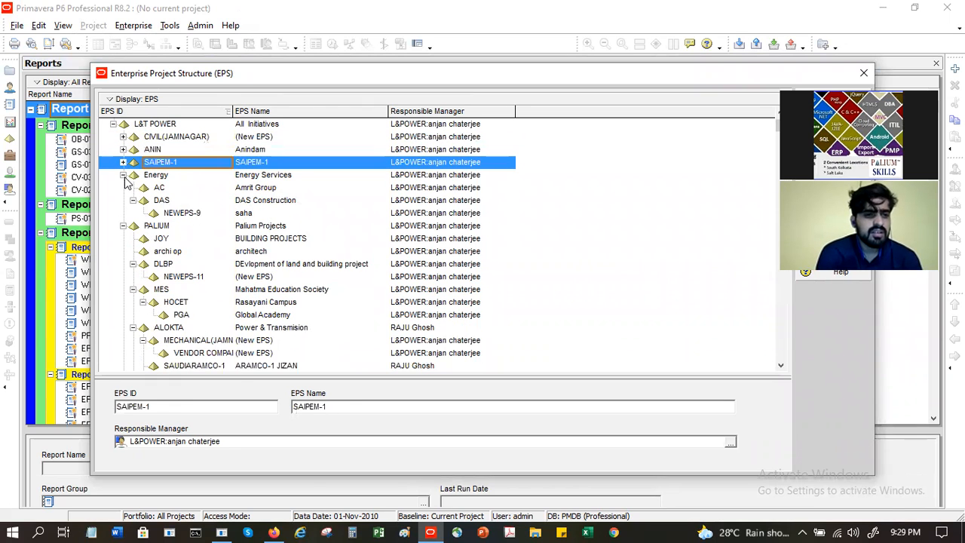
left_click(123, 176)
left_click(123, 188)
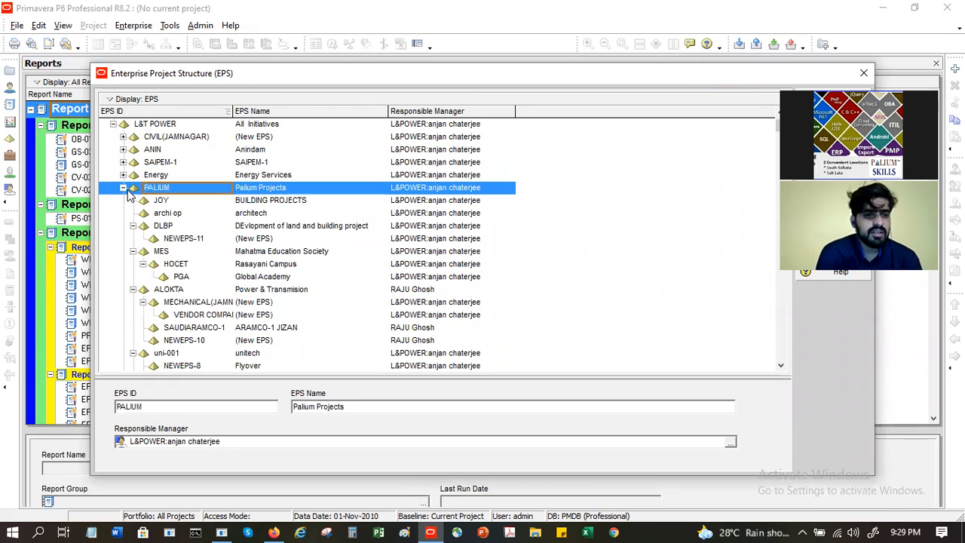
left_click(124, 188)
left_click(123, 200)
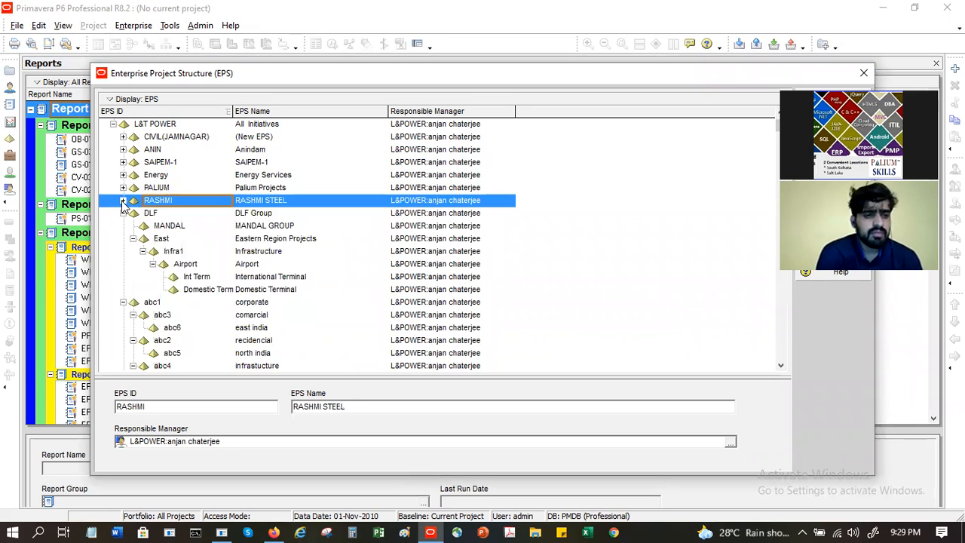
left_click(124, 200)
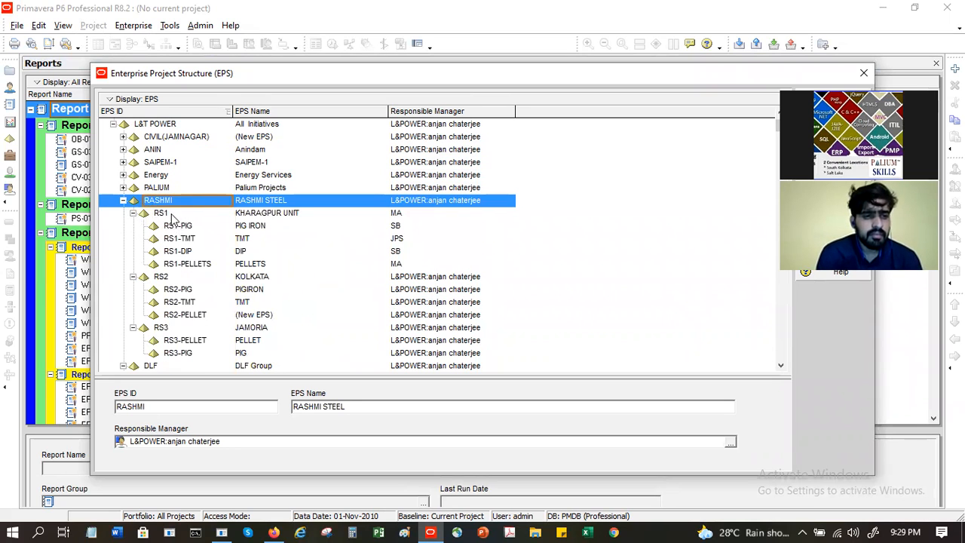
Step: Collapse the RS1, RS2 and RS3 units under RASHMI, and toggle the East and Infra1 branches
left_click(133, 214)
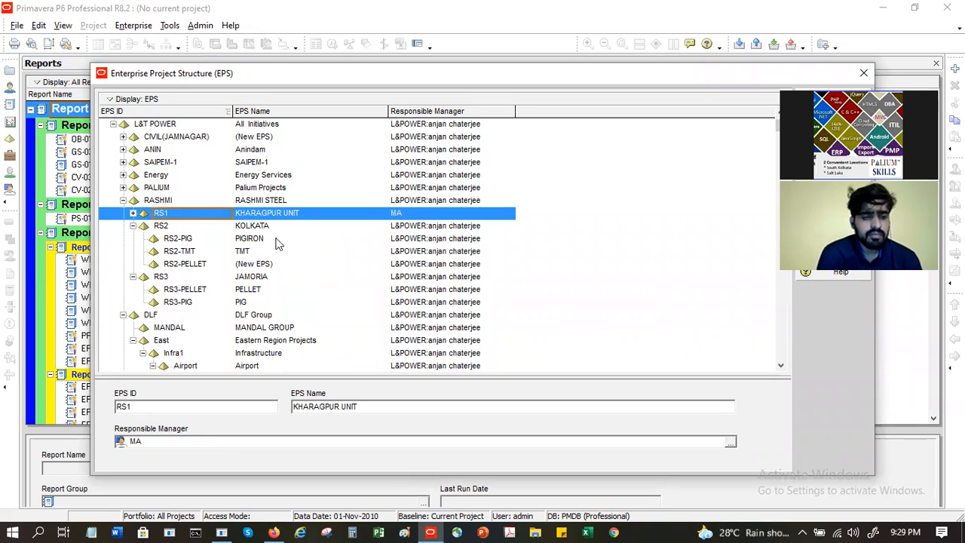
left_click(149, 227)
left_click(133, 226)
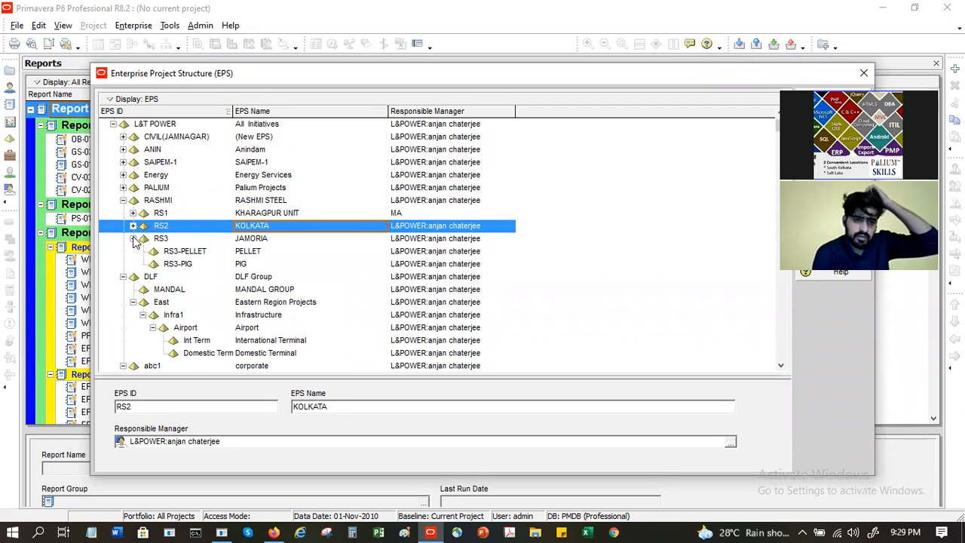
left_click(133, 238)
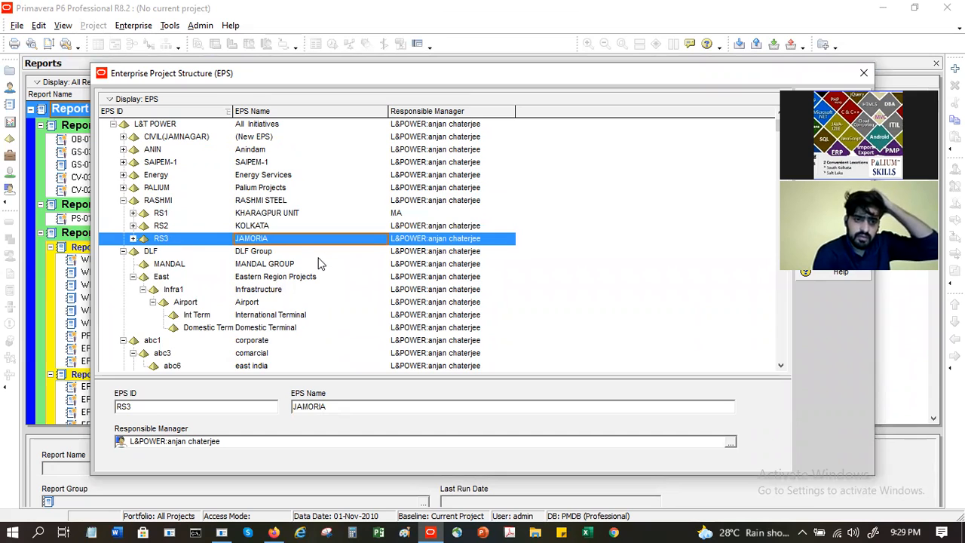
left_click(133, 277)
left_click(132, 277)
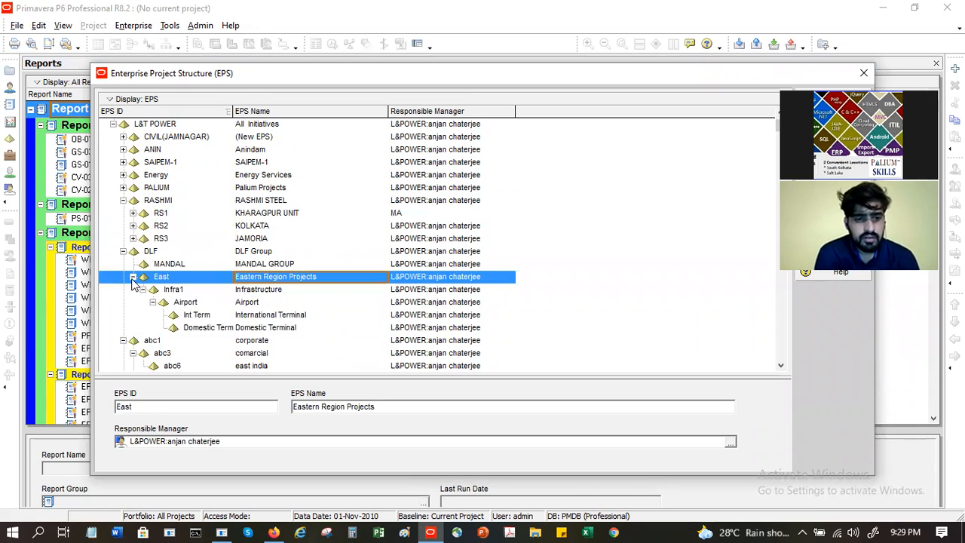
left_click(141, 292)
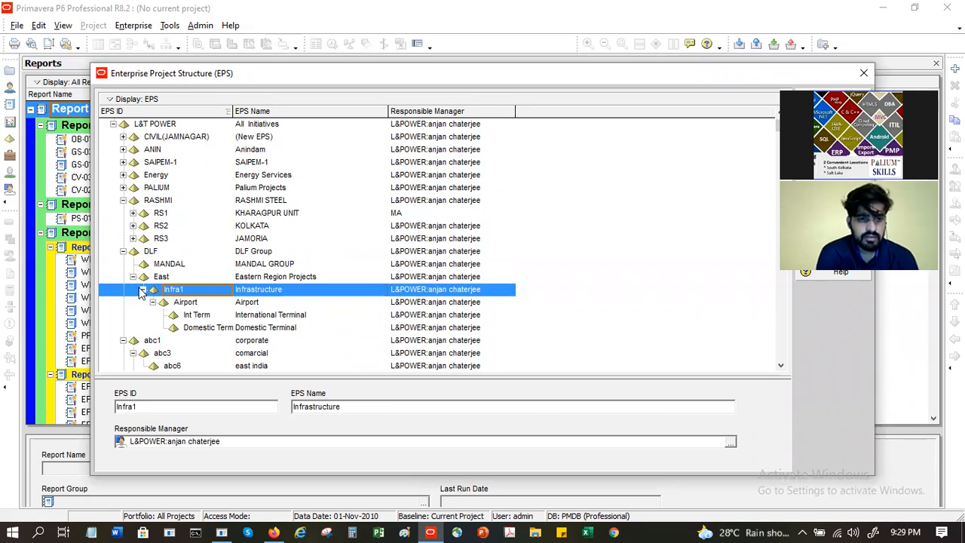
left_click(143, 290)
left_click(142, 290)
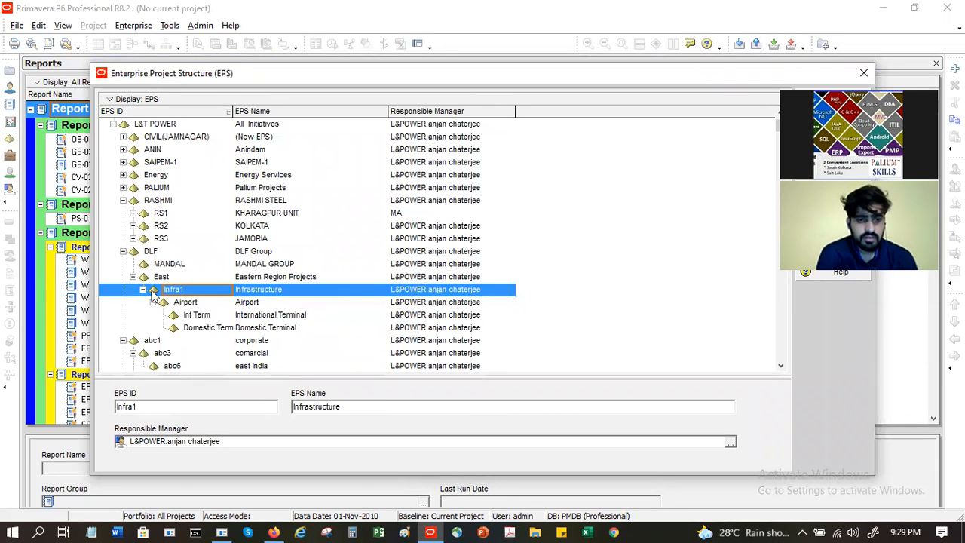
Step: Select the Airport and terminal nodes, then the abc6, abc1, abc3, abc2 and abc5 elements
left_click(201, 303)
left_click(200, 331)
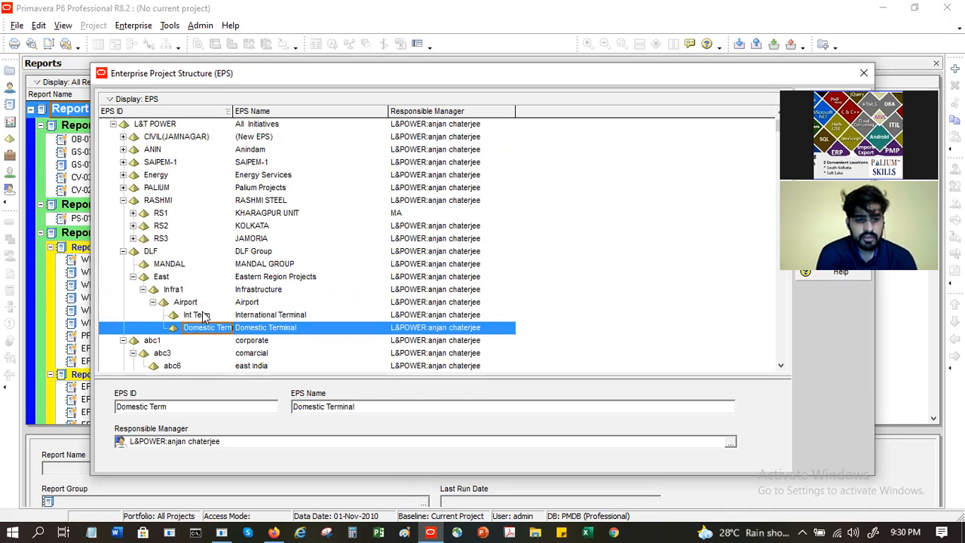
left_click(203, 315)
scroll(231, 292, "down", 5)
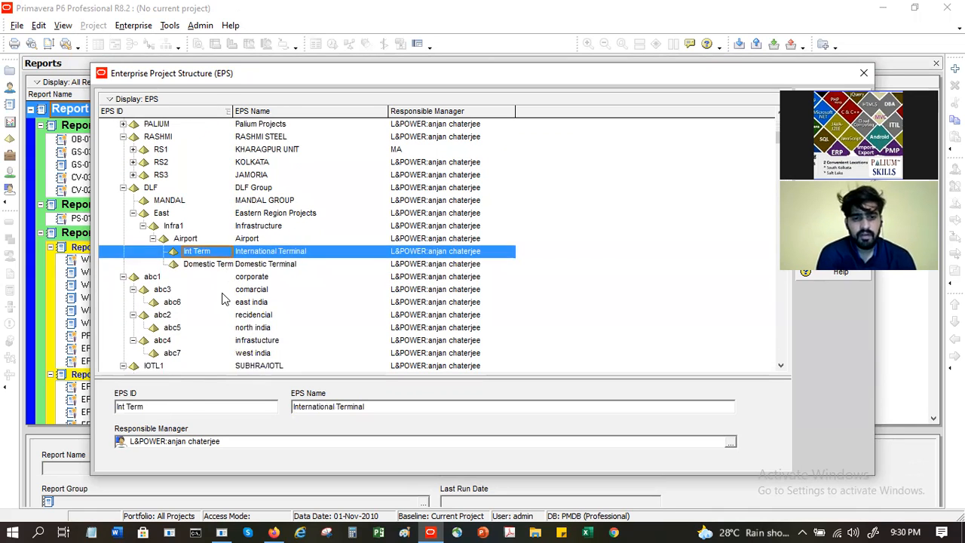
left_click(174, 304)
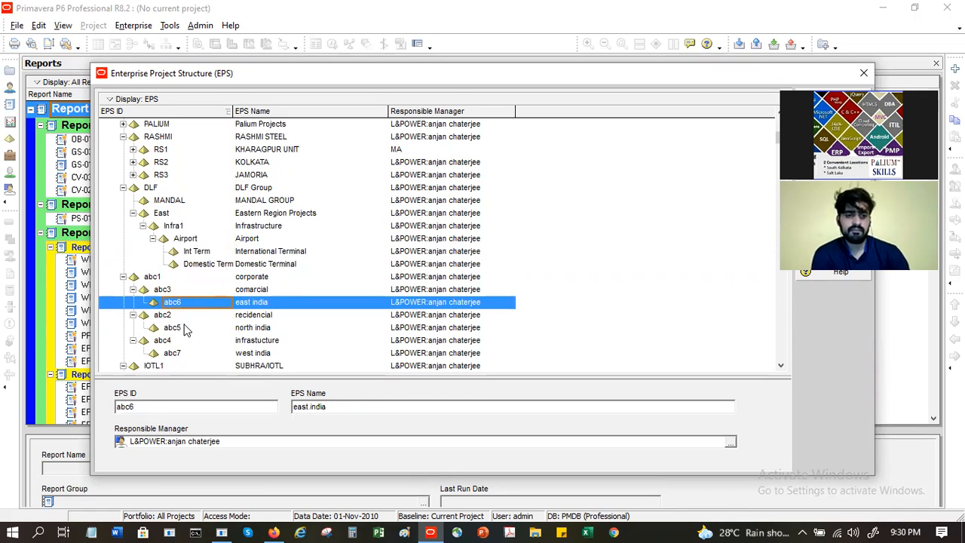
left_click(194, 279)
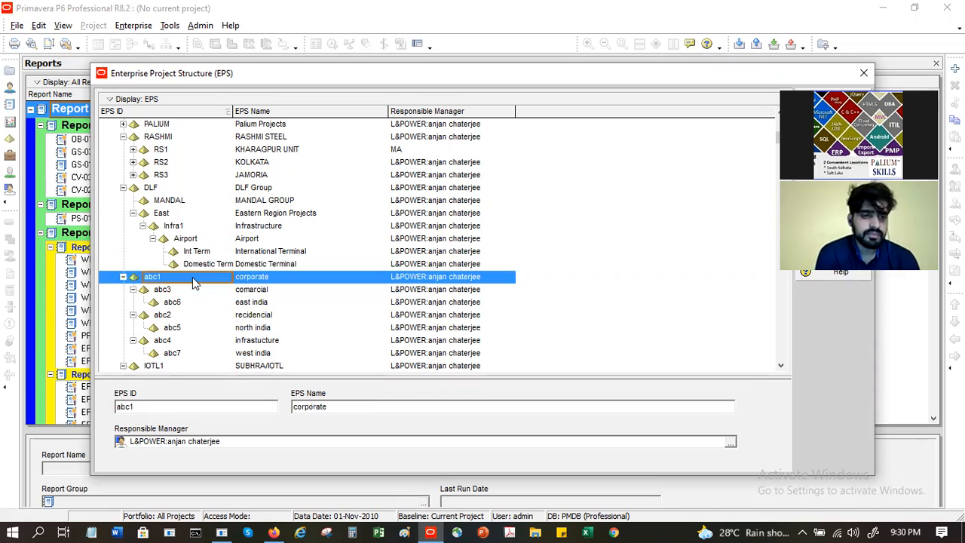
left_click(202, 291)
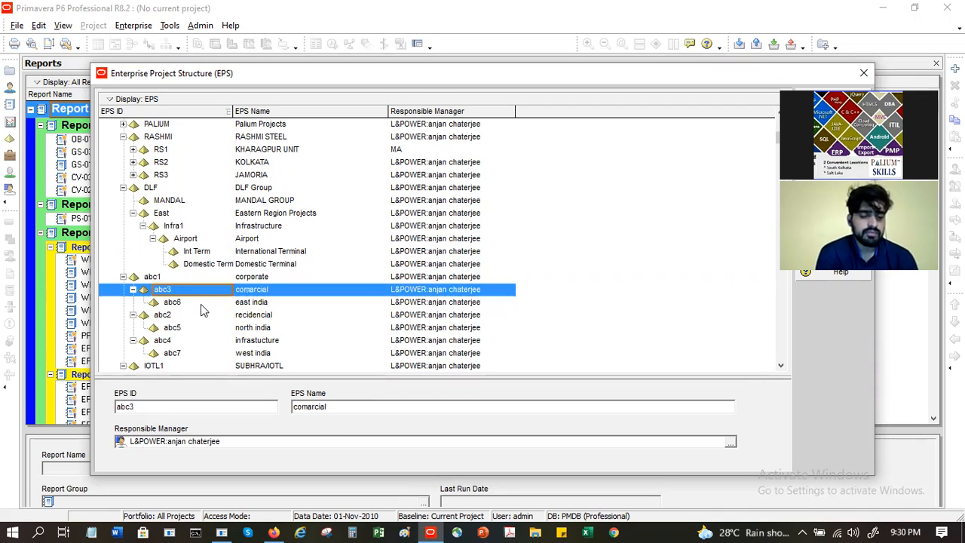
left_click(200, 301)
left_click(203, 314)
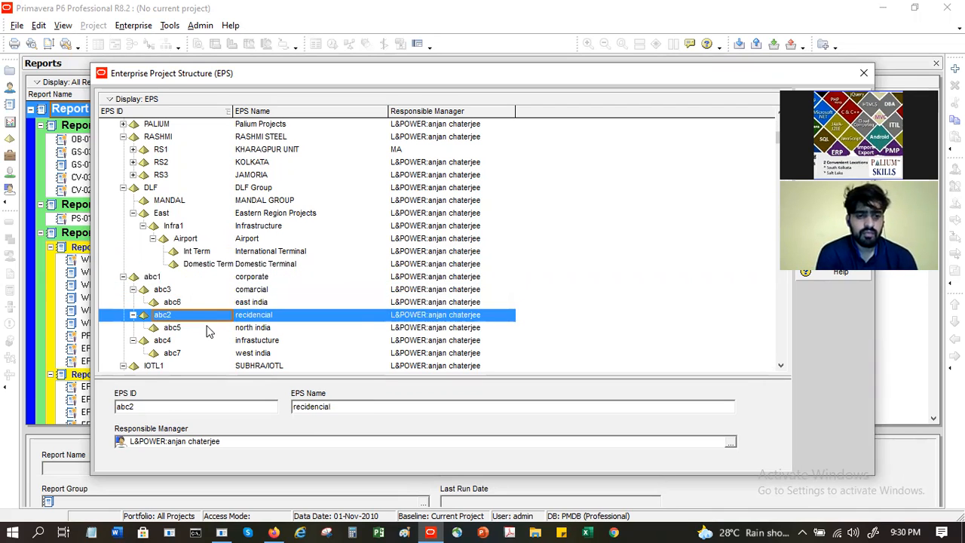
left_click(209, 329)
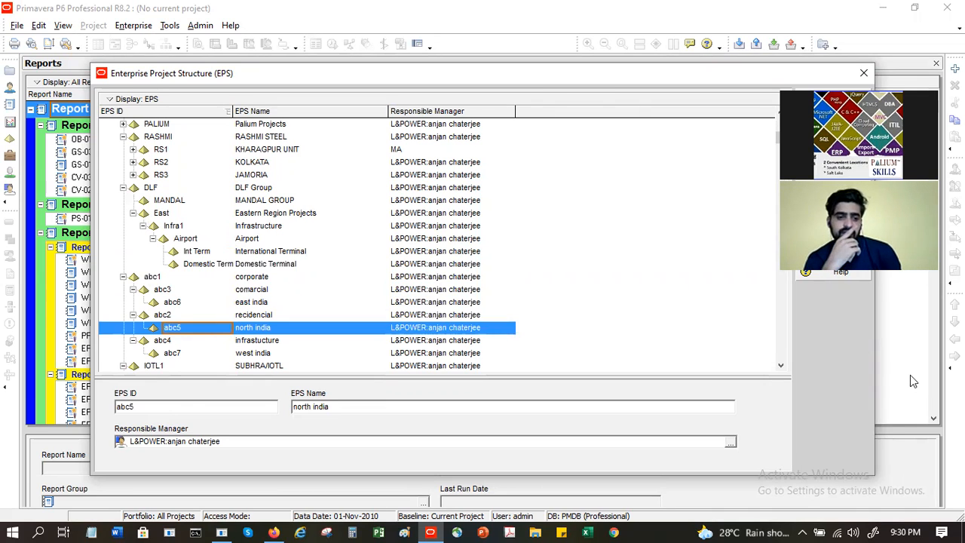
Step: Resize the EPS dialog to show its buttons, then delete the abc5 north india node and confirm
left_click_drag(874, 373, 645, 325)
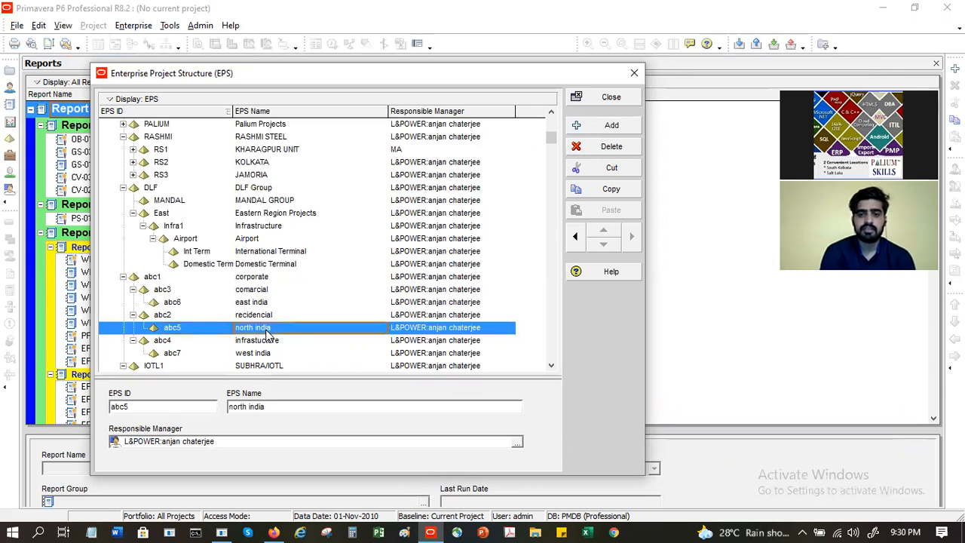
left_click(618, 147)
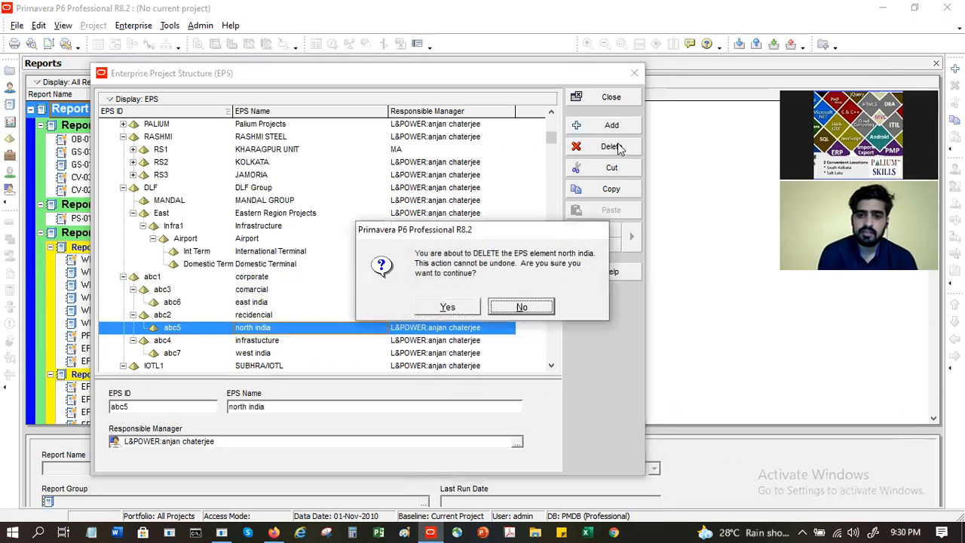
left_click(452, 304)
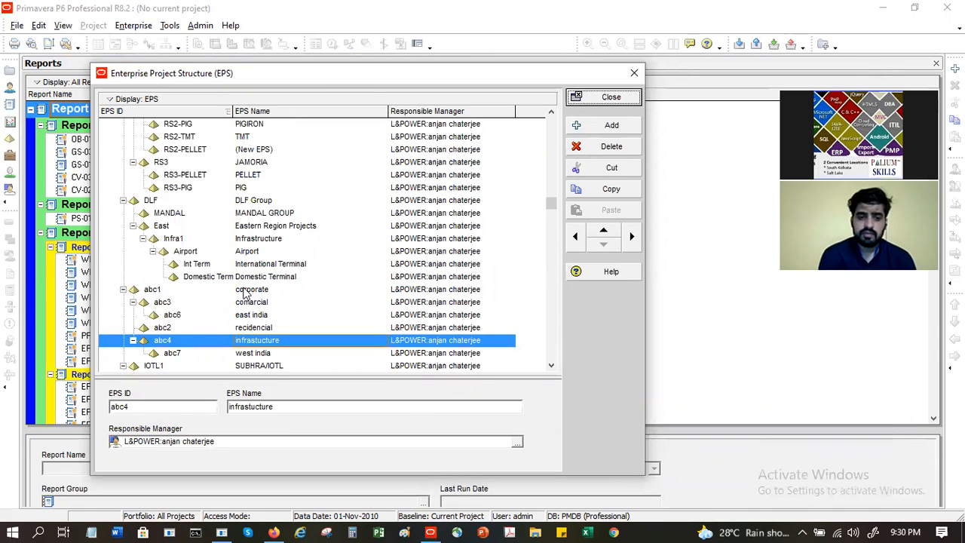
Step: Delete the abc1 corporate EPS node and confirm the deletion
left_click(246, 291)
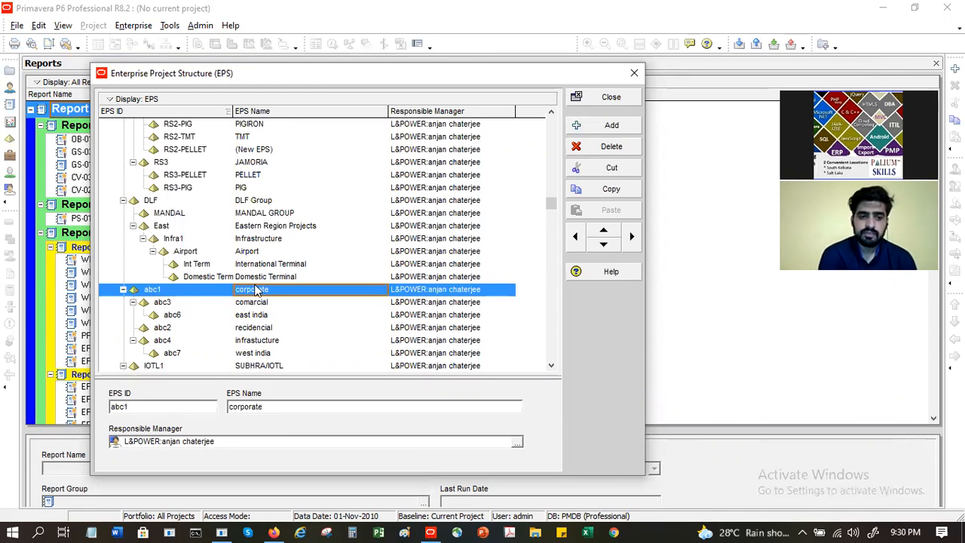
left_click(124, 290)
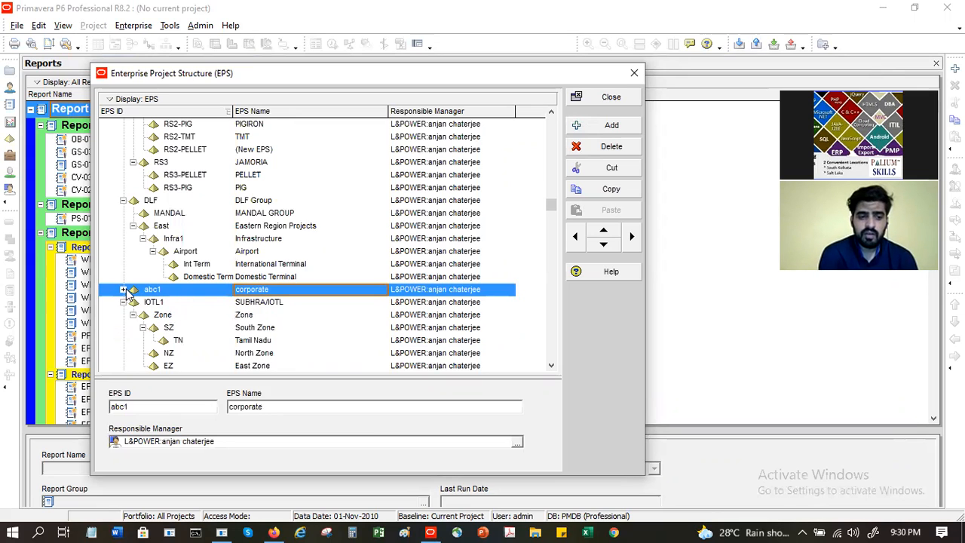
left_click(610, 148)
left_click(449, 304)
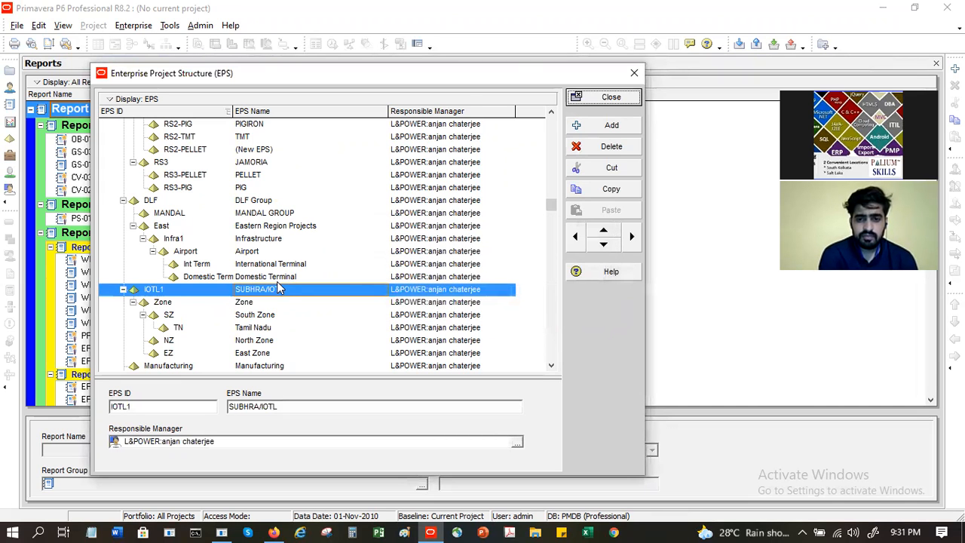
Step: Collapse the IOTL1, ProdDev, Corporate and IT branches and scroll through the EPS list
left_click(123, 289)
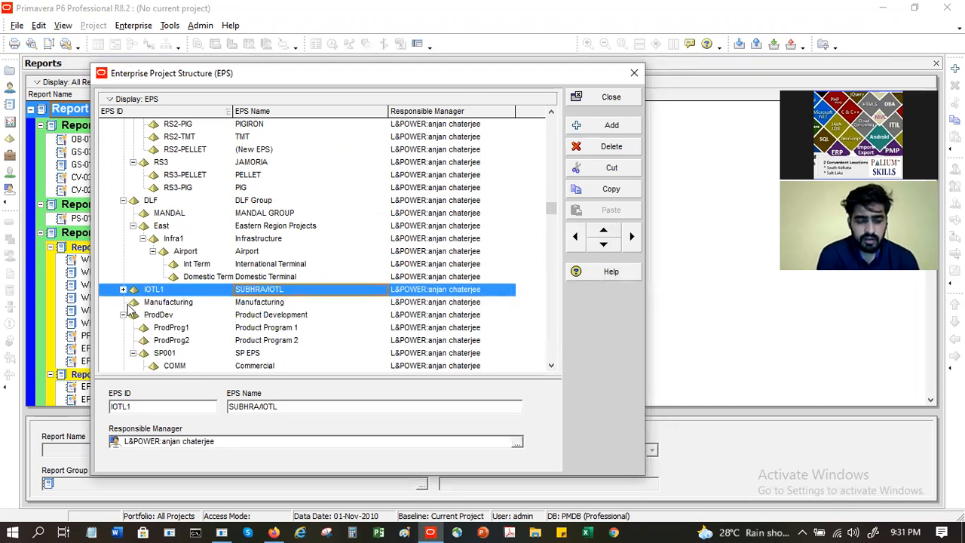
left_click(123, 315)
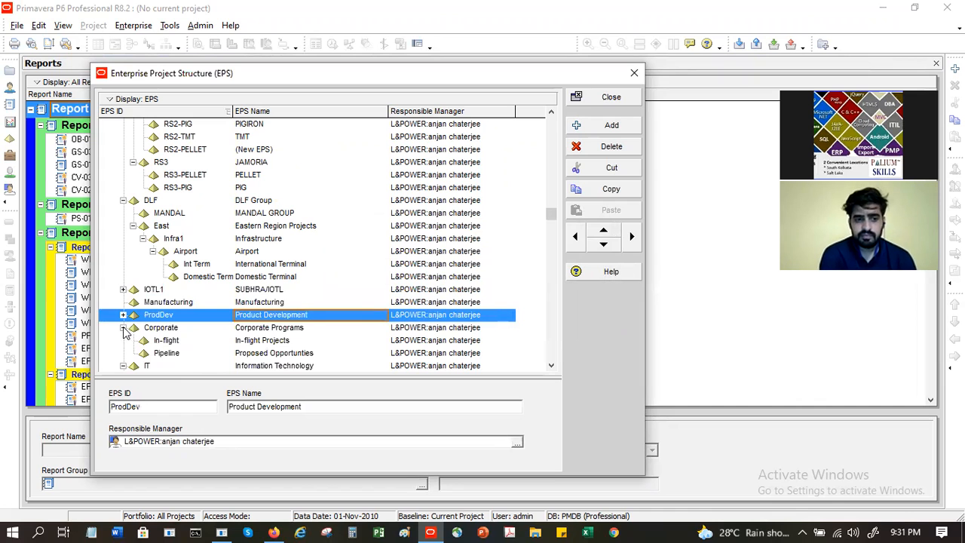
left_click(123, 327)
left_click(123, 340)
scroll(183, 290, "down", 3)
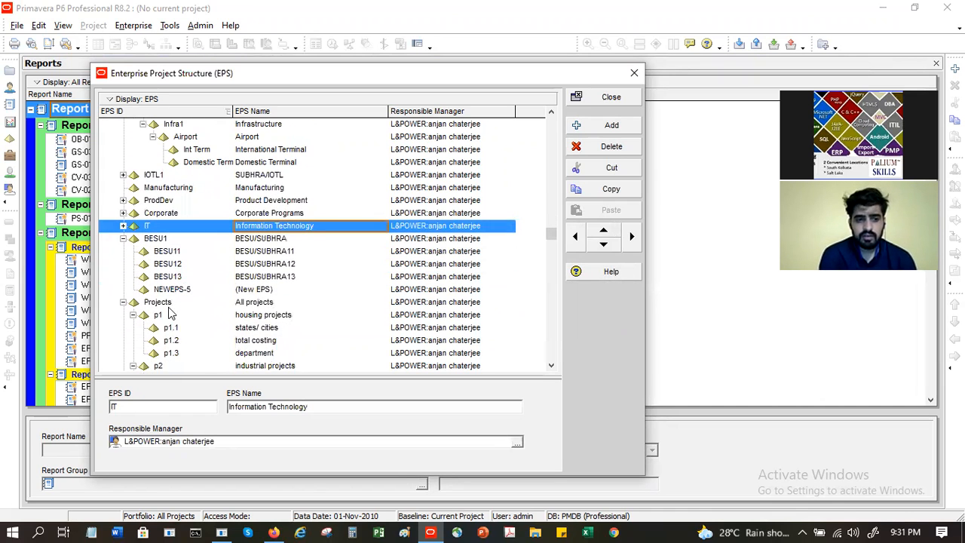
scroll(172, 313, "down", 5)
scroll(171, 313, "down", 8)
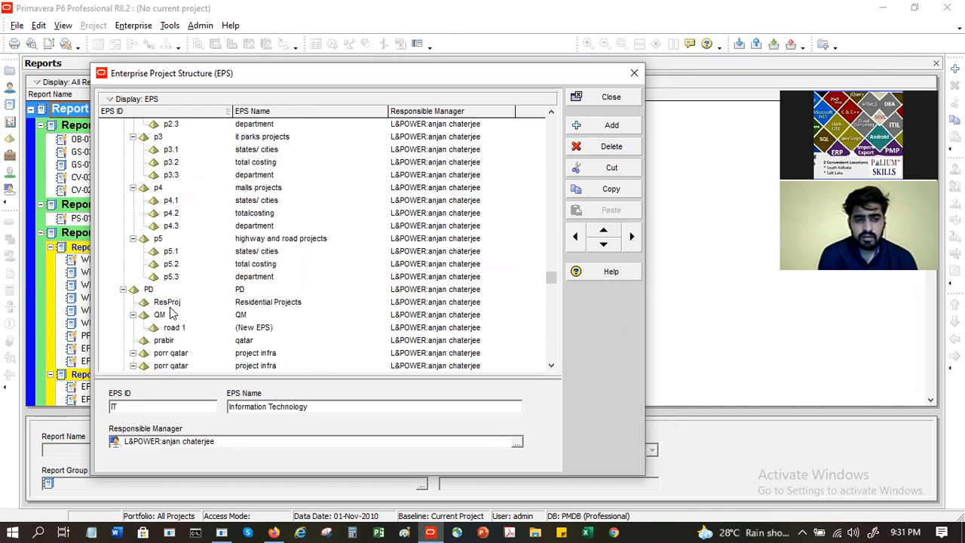
scroll(174, 313, "down", 12)
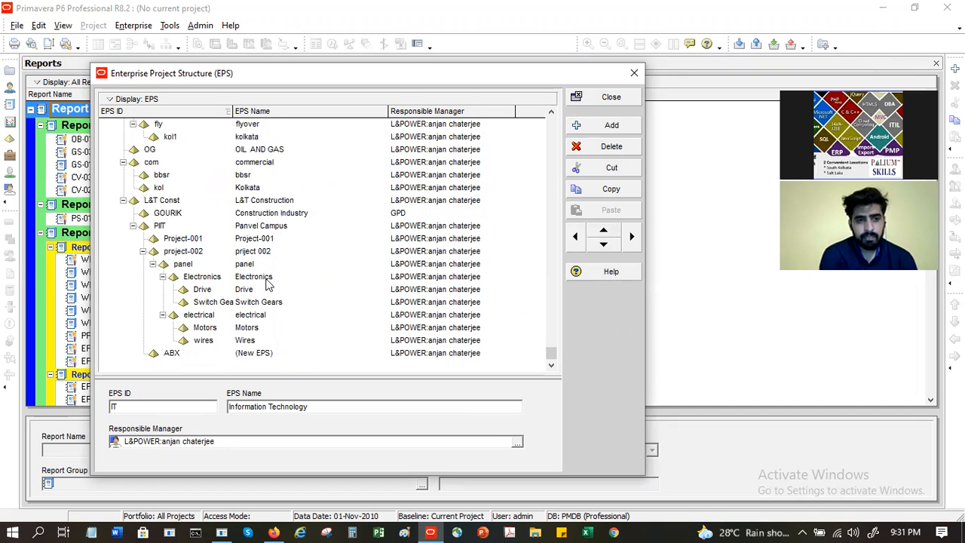
scroll(269, 282, "up", 3)
left_click_drag(553, 343, 551, 123)
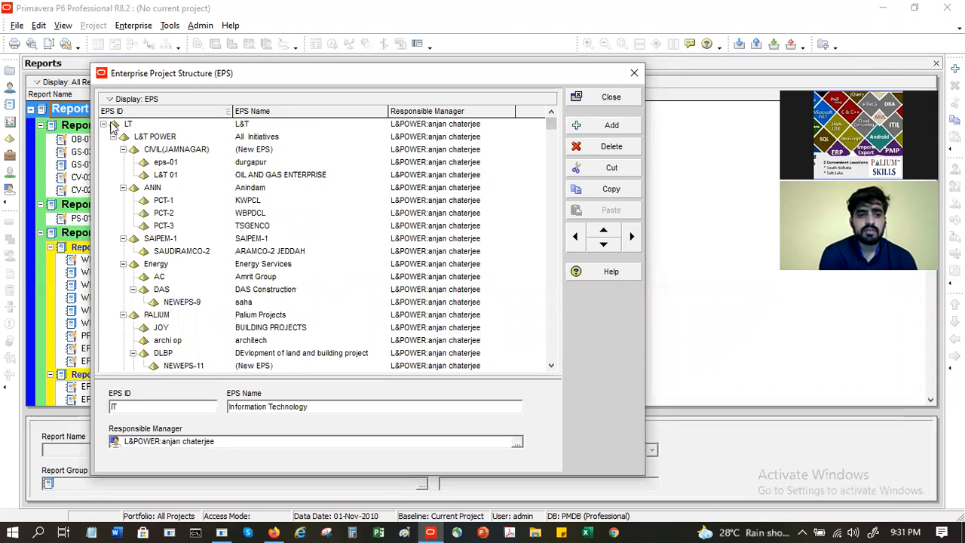
Step: Switch the EPS display to Chart View, briefly returning to Table View first
left_click(113, 99)
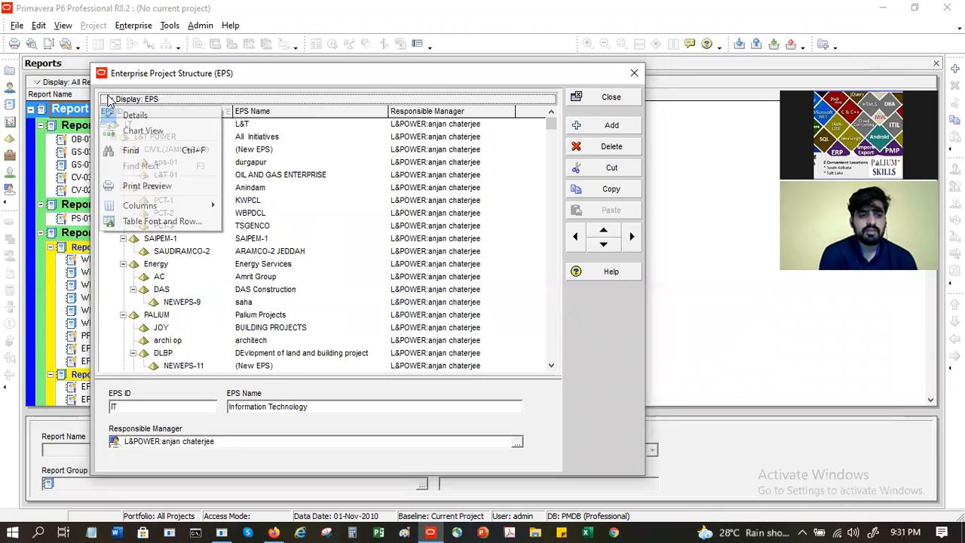
left_click(142, 131)
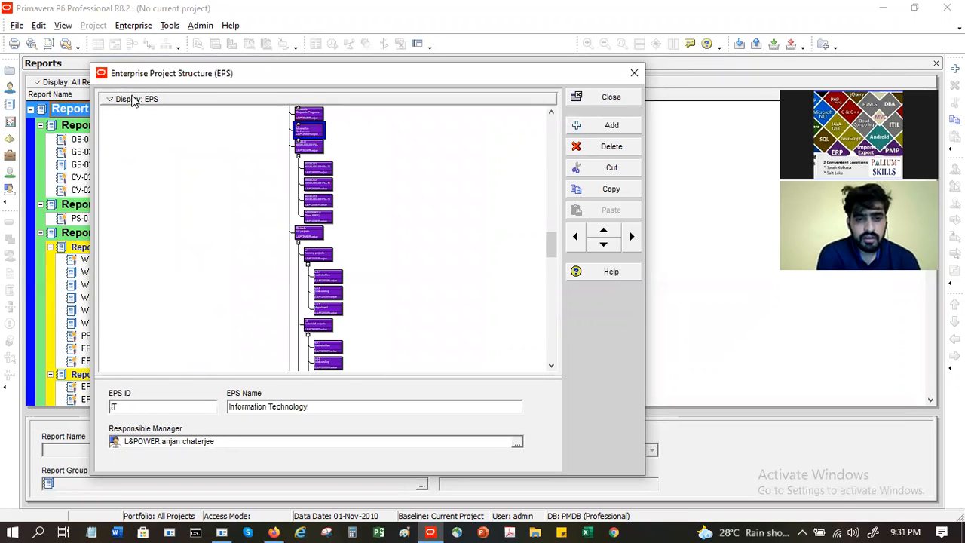
left_click(111, 100)
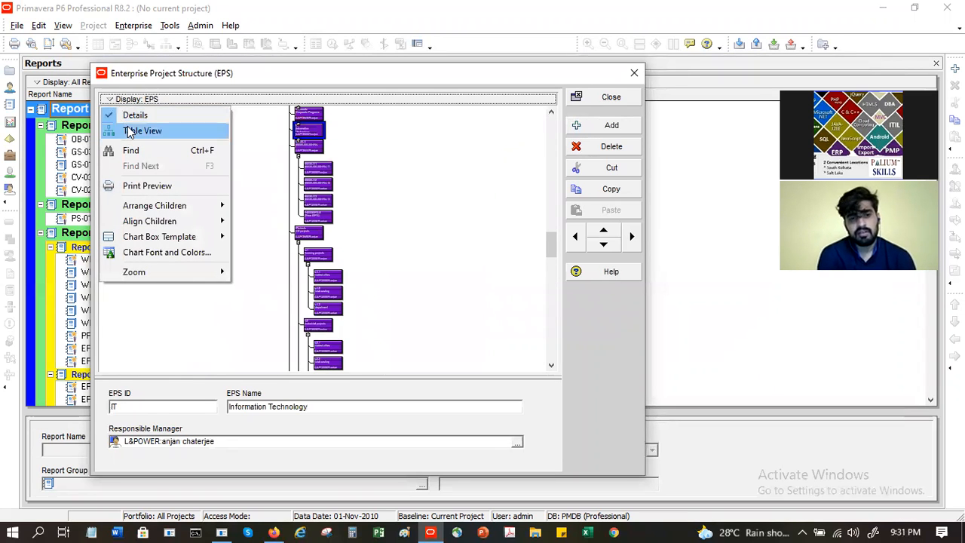
left_click(135, 131)
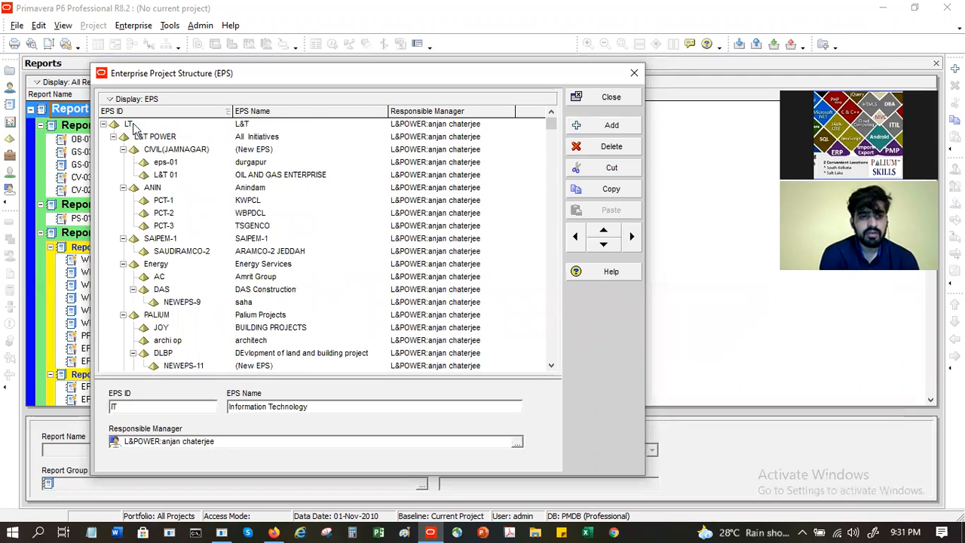
left_click(111, 100)
left_click(136, 131)
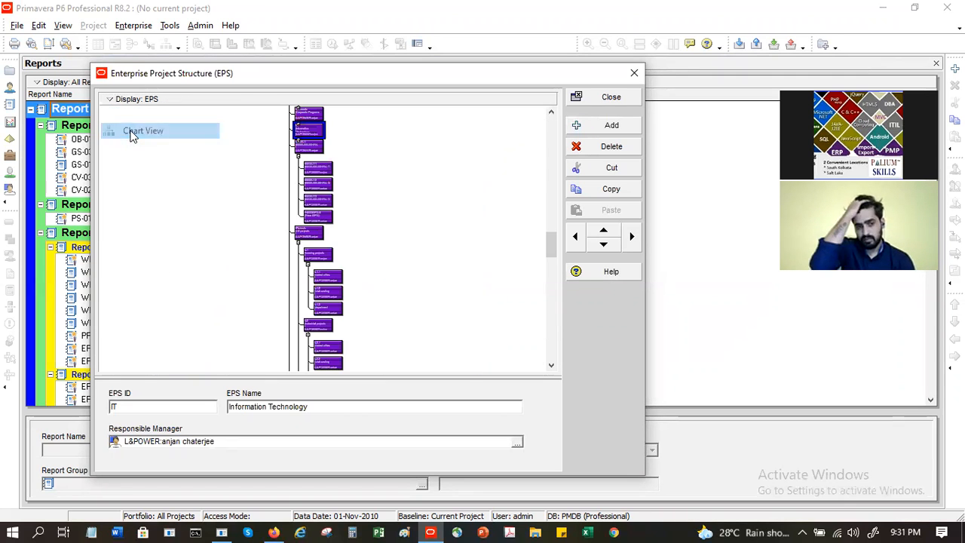
left_click_drag(553, 245, 548, 117)
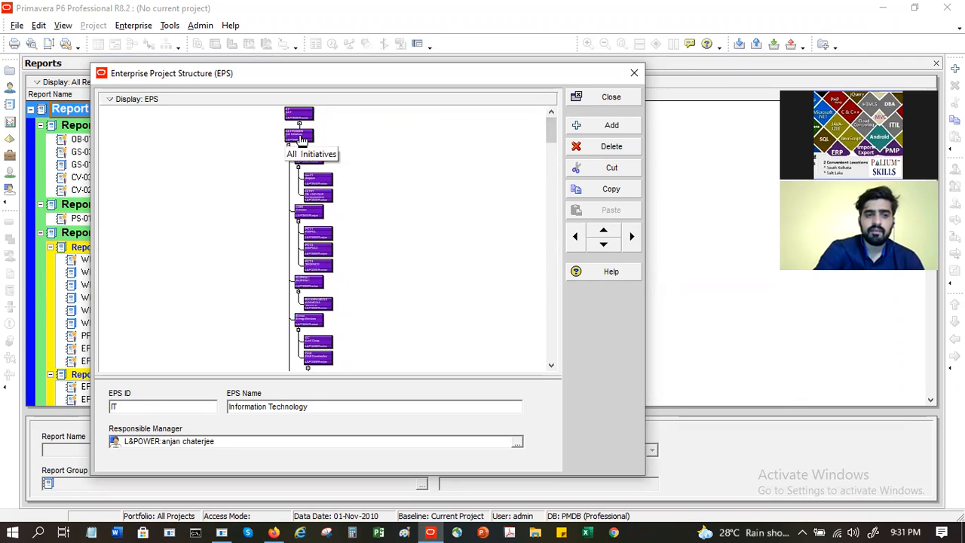
Step: Expand and collapse the LT and L&T POWER boxes in the chart, then close the EPS dialog
left_click(300, 139)
scroll(300, 138, "up", 2)
left_click(269, 144)
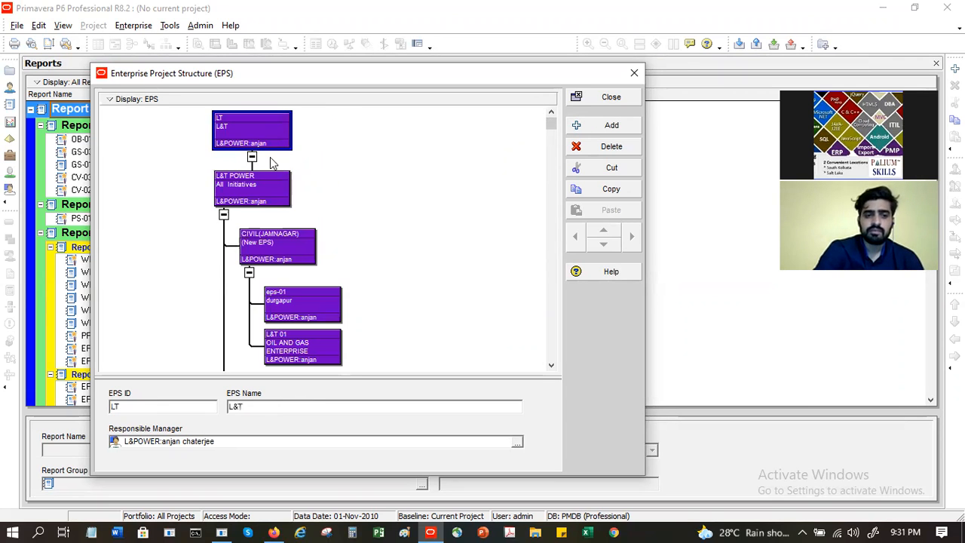
left_click(266, 199)
left_click(282, 247)
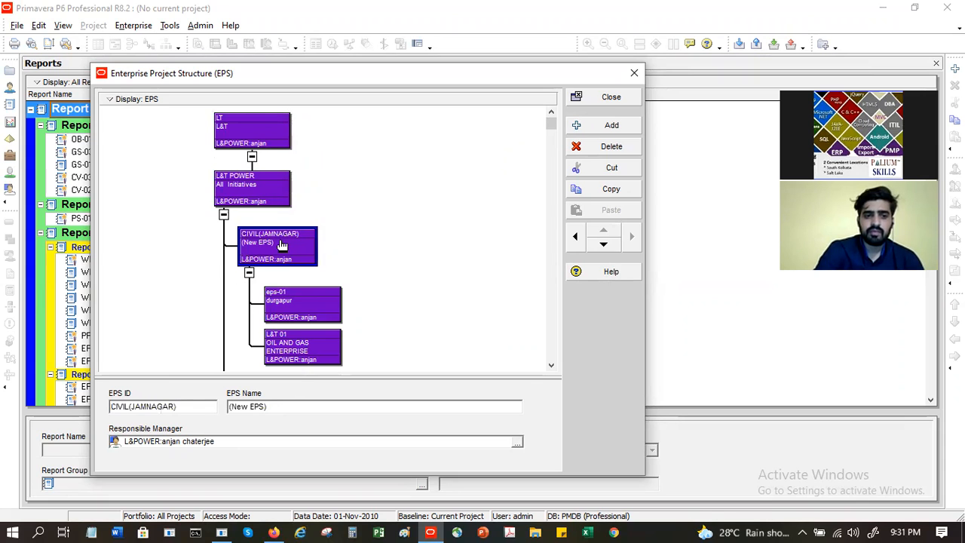
left_click(224, 216)
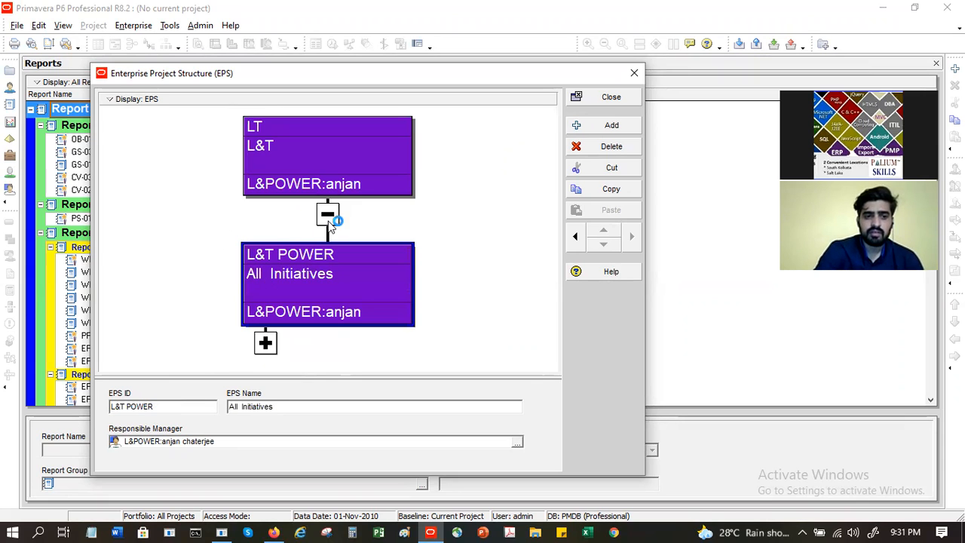
left_click(327, 215)
left_click(328, 217)
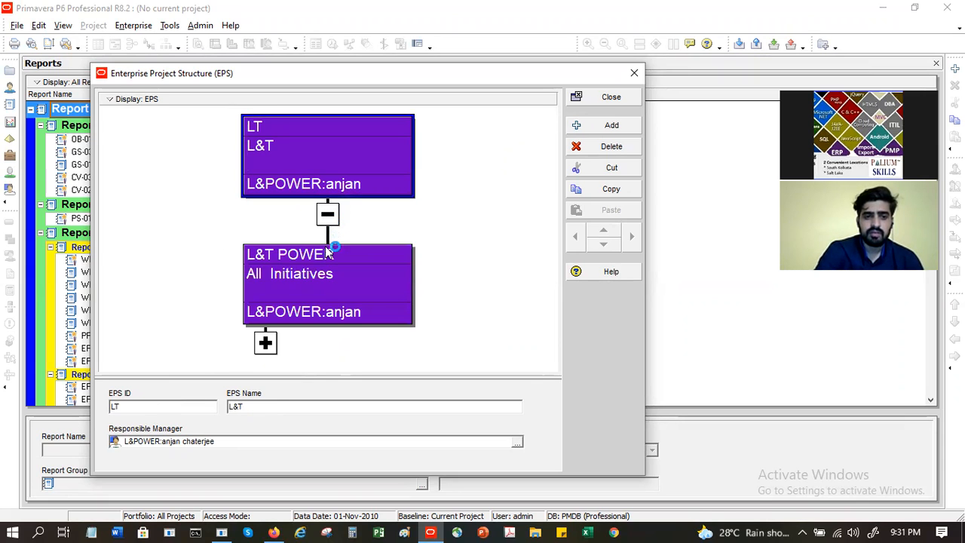
left_click(265, 338)
scroll(330, 251, "down", 10)
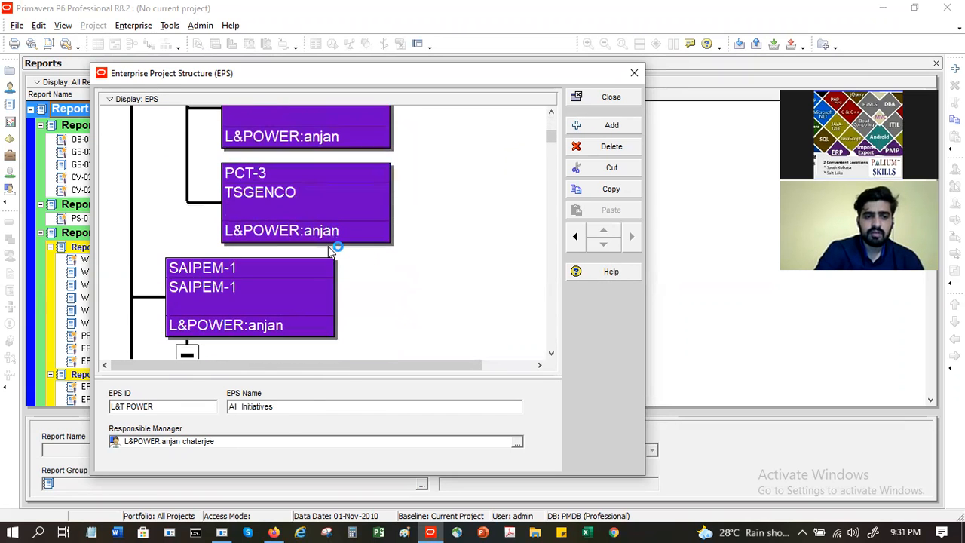
scroll(329, 251, "down", 6)
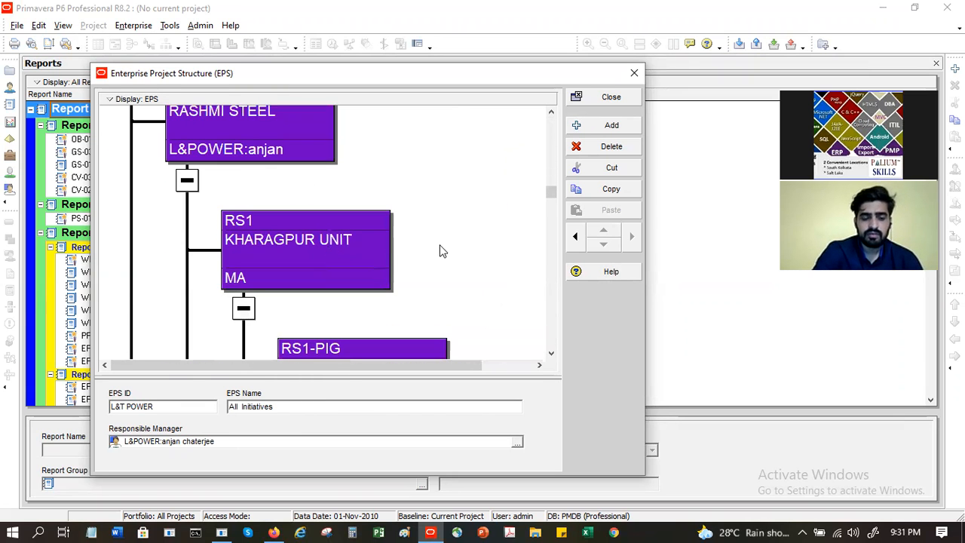
left_click_drag(556, 196, 503, 74)
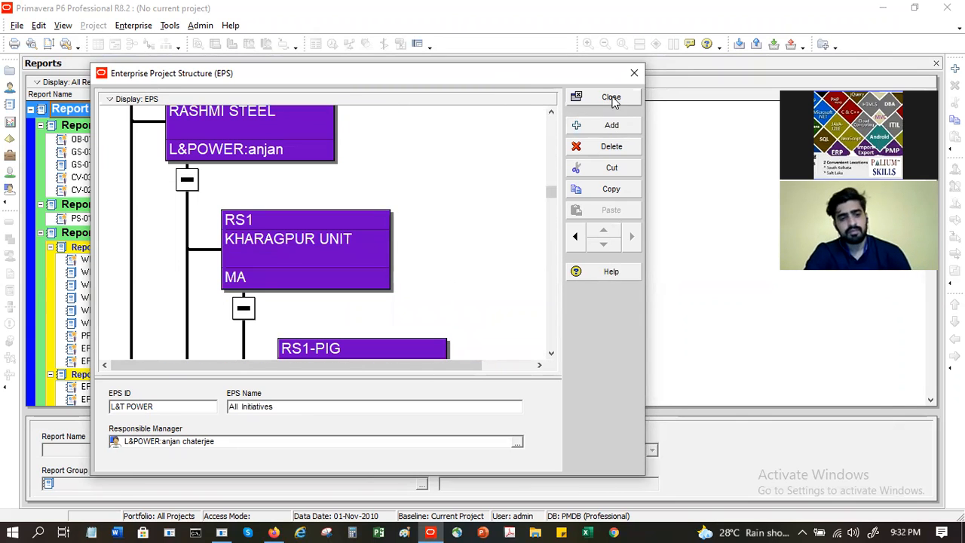
left_click(611, 98)
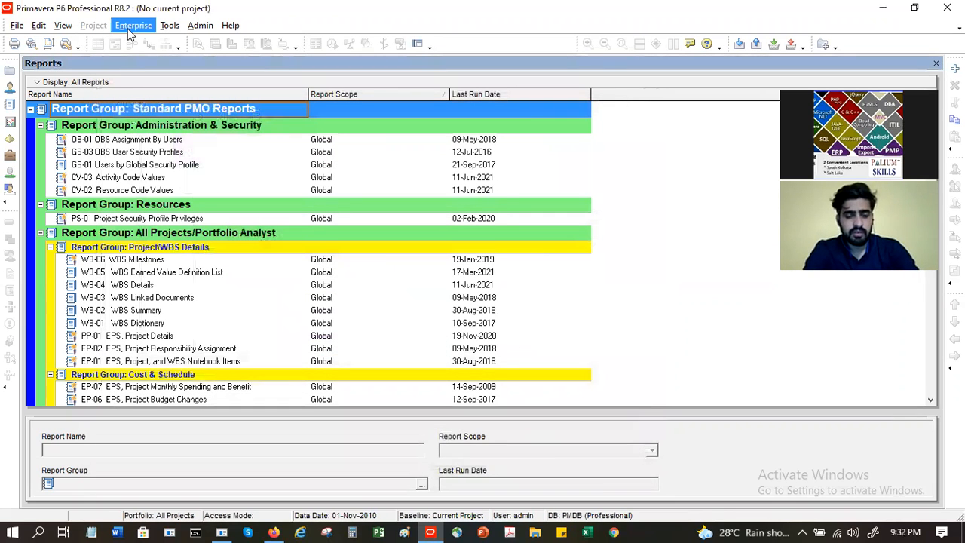
Step: Reopen the Enterprise Project Structure in table layout
left_click(132, 28)
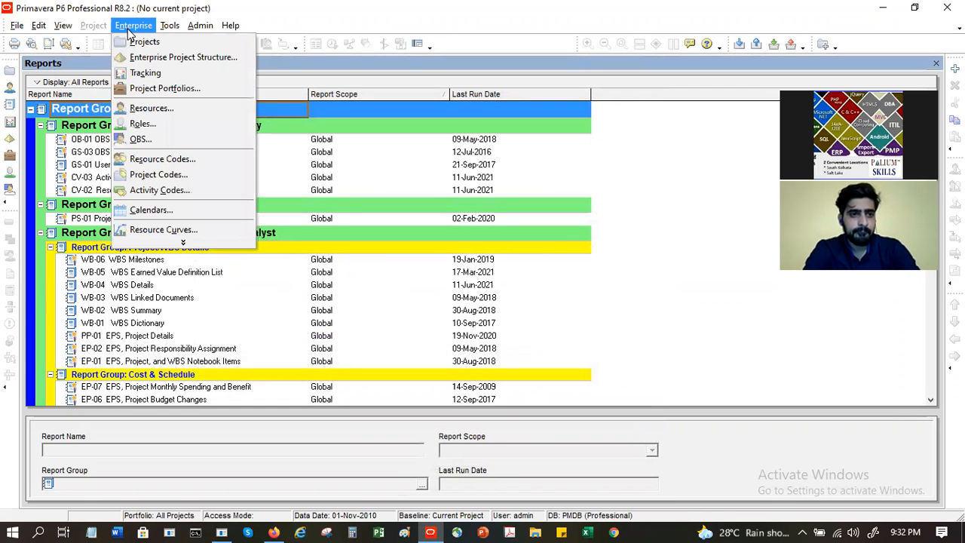
left_click(183, 58)
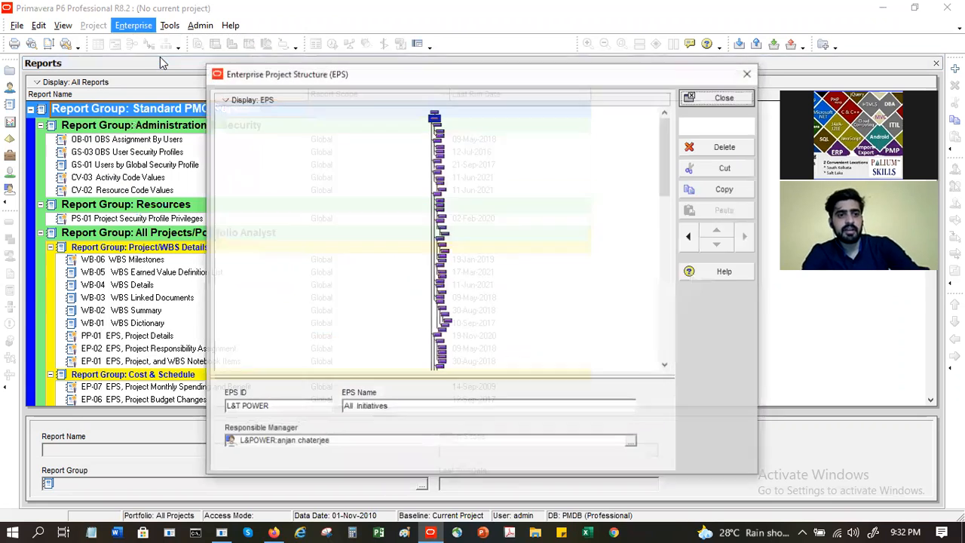
left_click(220, 99)
left_click(251, 130)
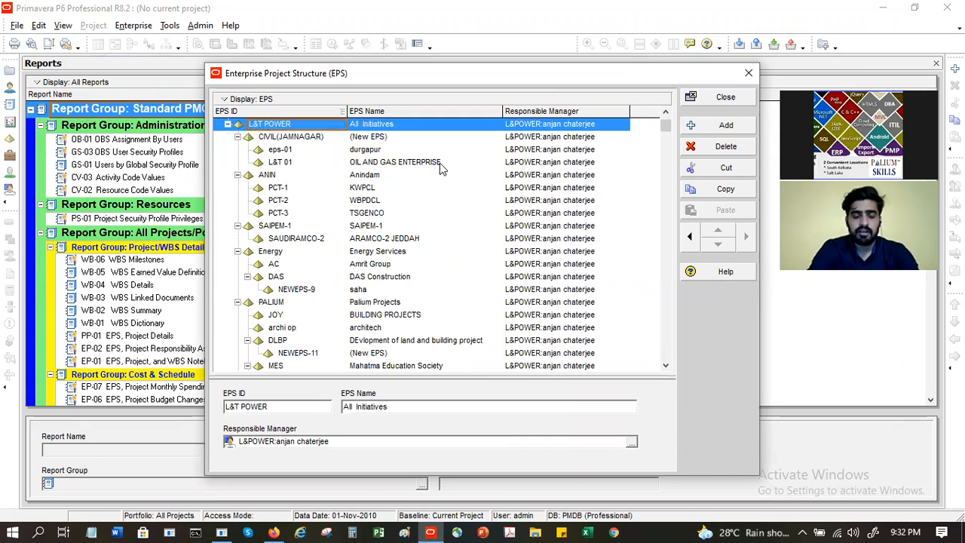
Step: Collapse the CIVIL(JAMNAGAR), ANIN, SAIPEM-1 and Energy branches
left_click(404, 138)
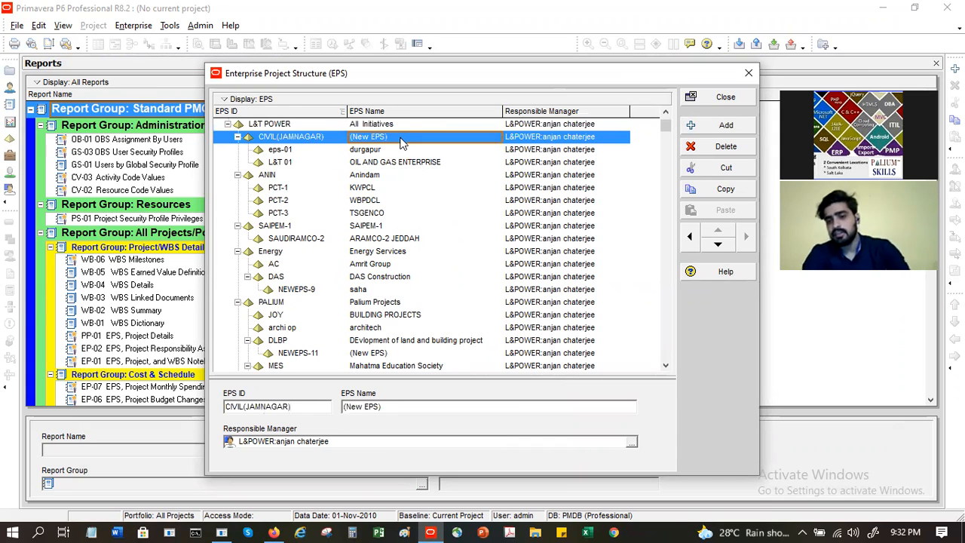
left_click(237, 137)
left_click(237, 150)
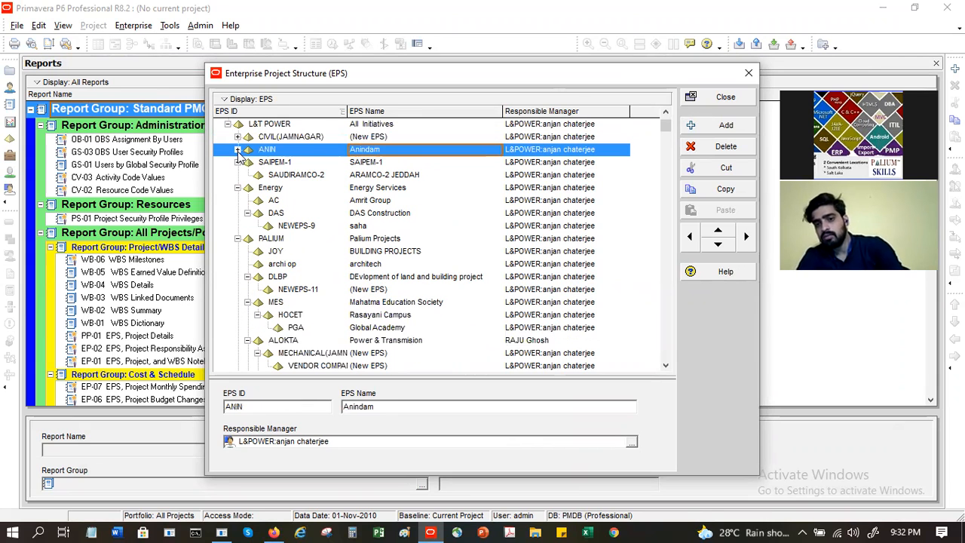
left_click(238, 163)
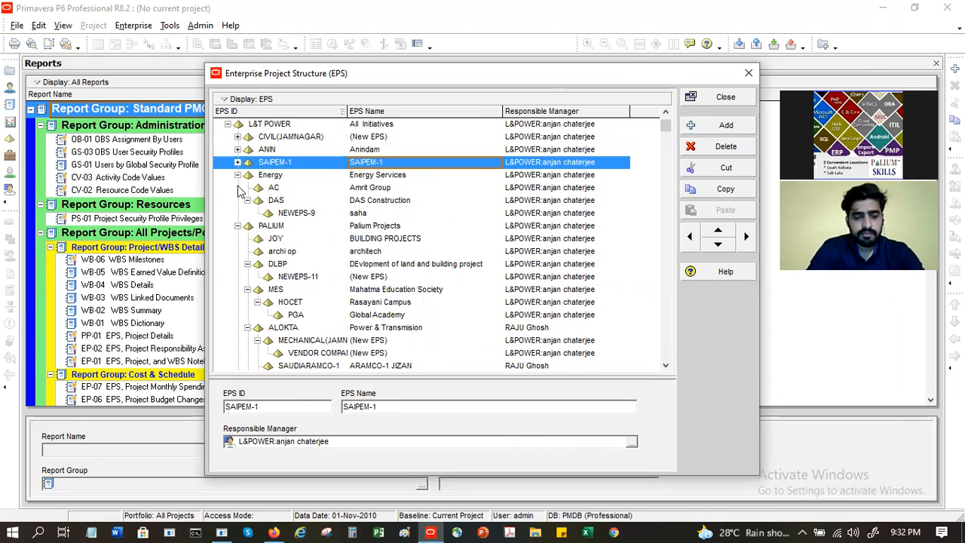
left_click(238, 175)
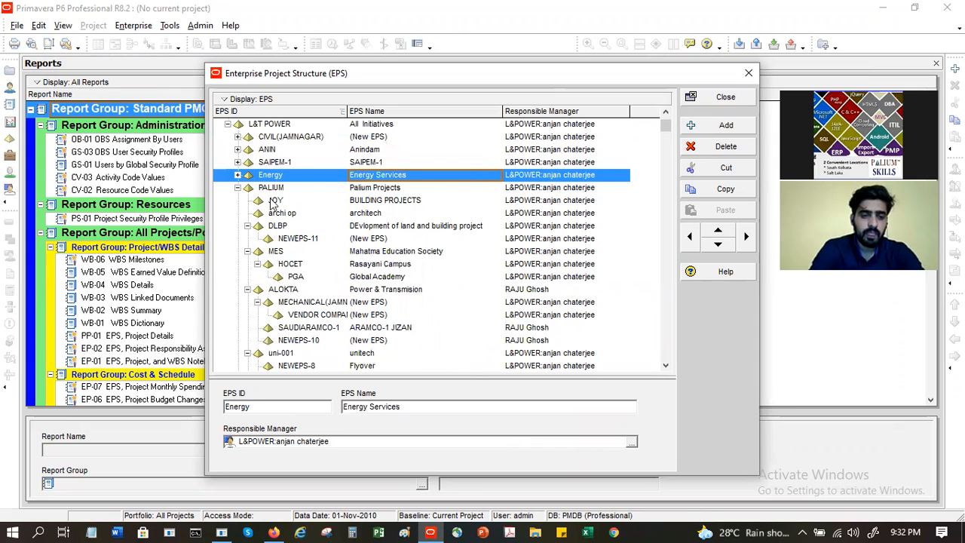
left_click(298, 189)
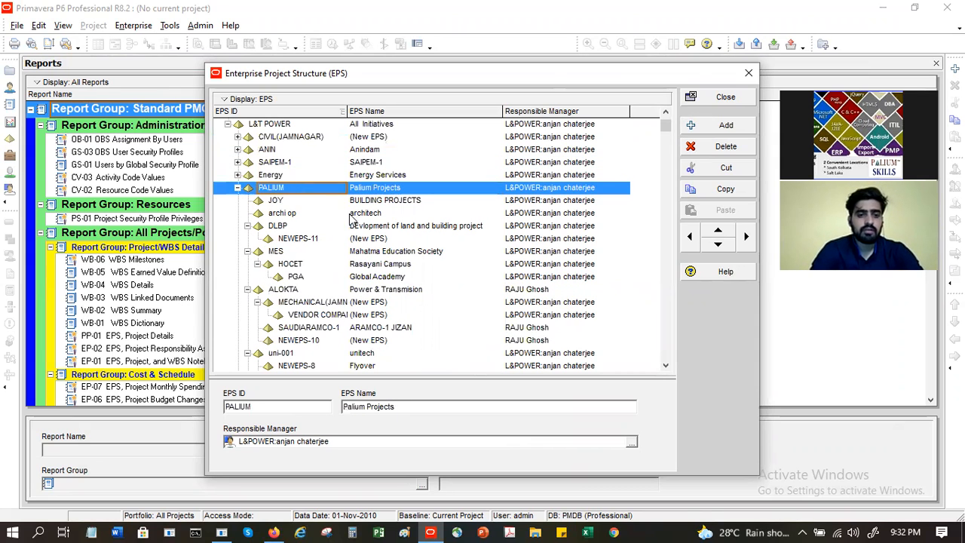
Step: Collapse the DLBP, MES, ALOKTA, uni-001, NEWEPS013, SAYAR, RASHMI and DLF branches
left_click(247, 226)
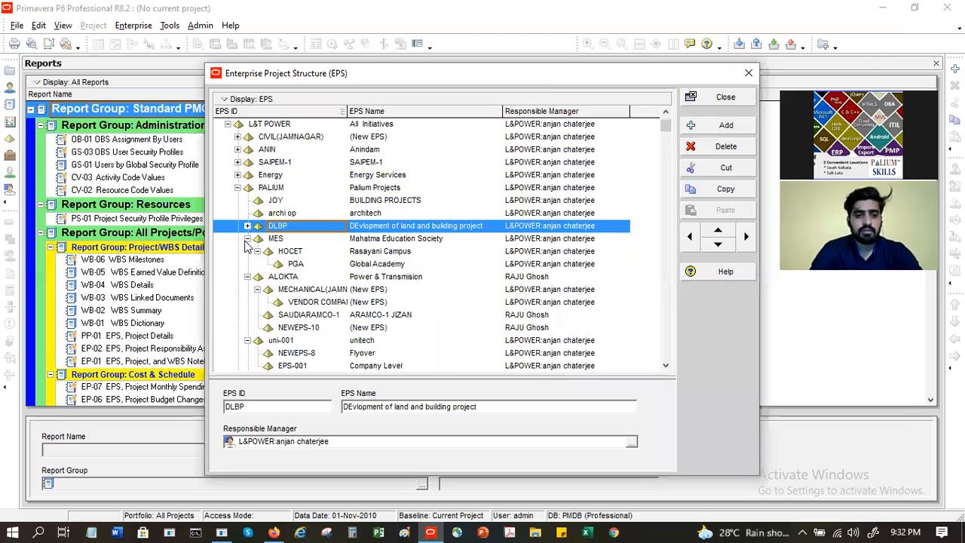
left_click(247, 239)
left_click(247, 251)
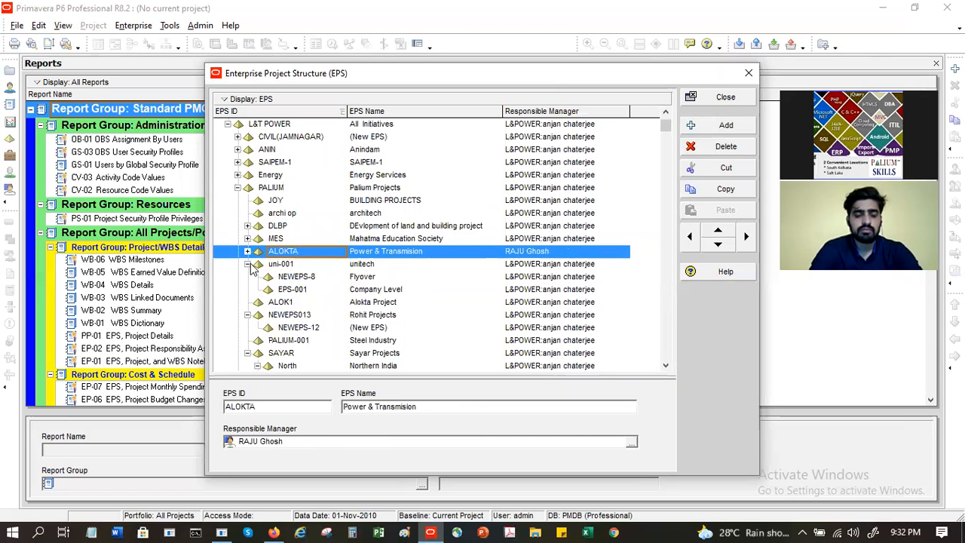
left_click(248, 264)
left_click(248, 289)
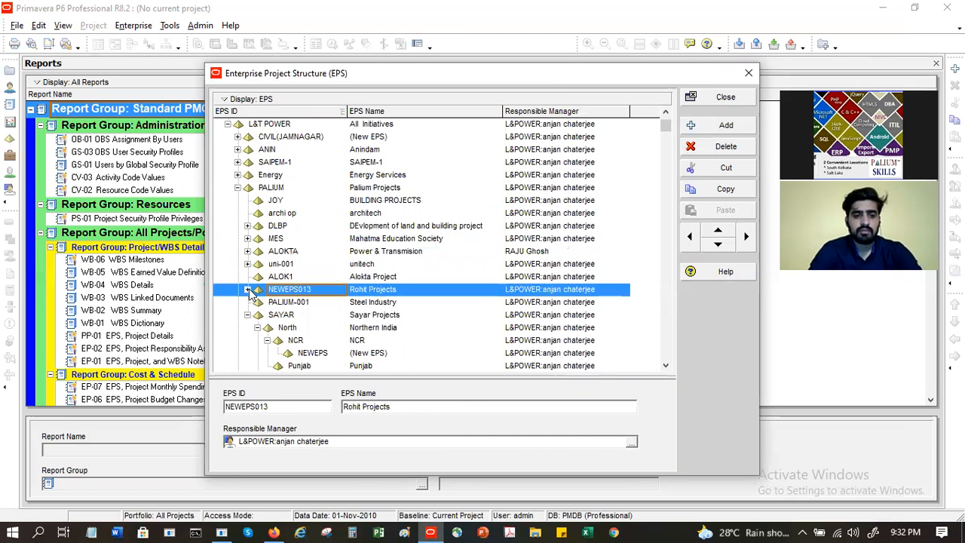
left_click(247, 314)
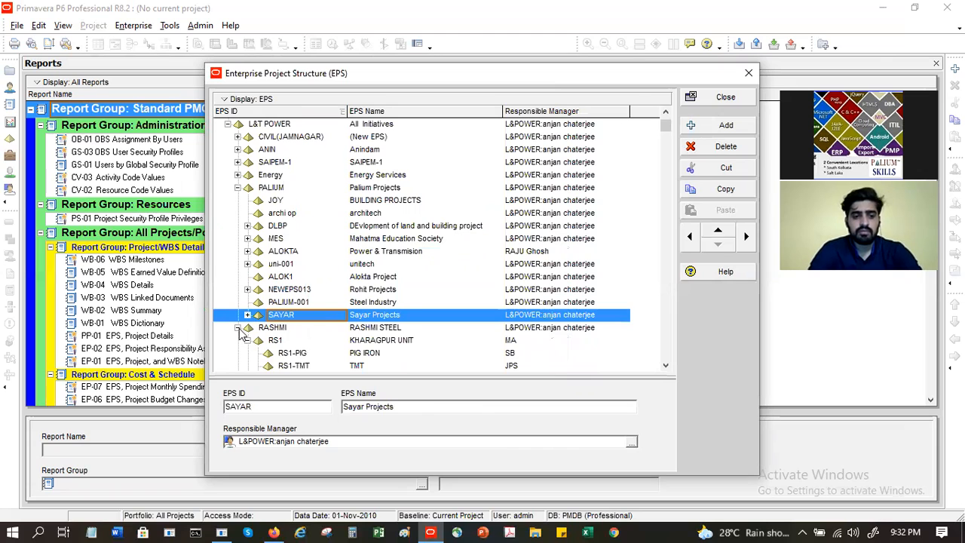
left_click(239, 327)
left_click(239, 341)
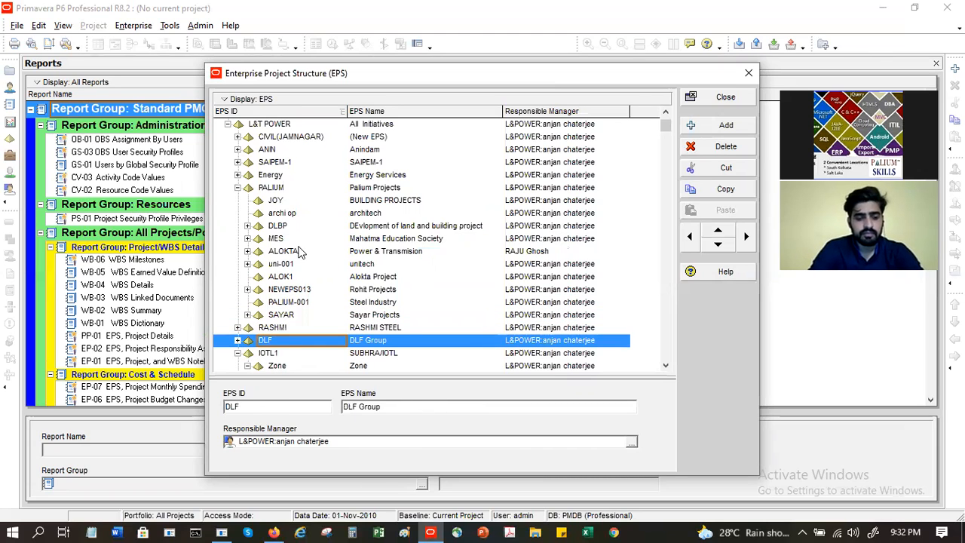
Step: Add a new EPS node at PALIUM's level
left_click(298, 251)
left_click(277, 188)
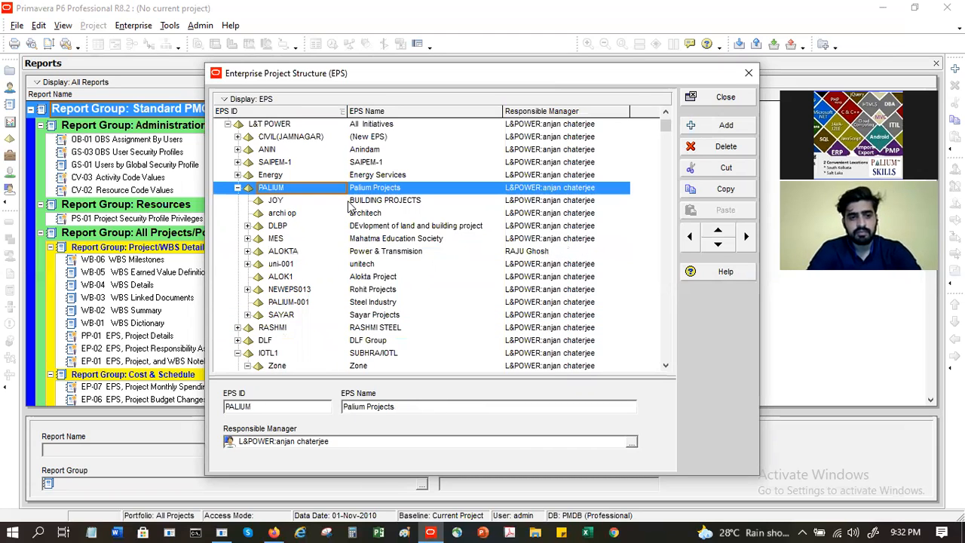
left_click(717, 124)
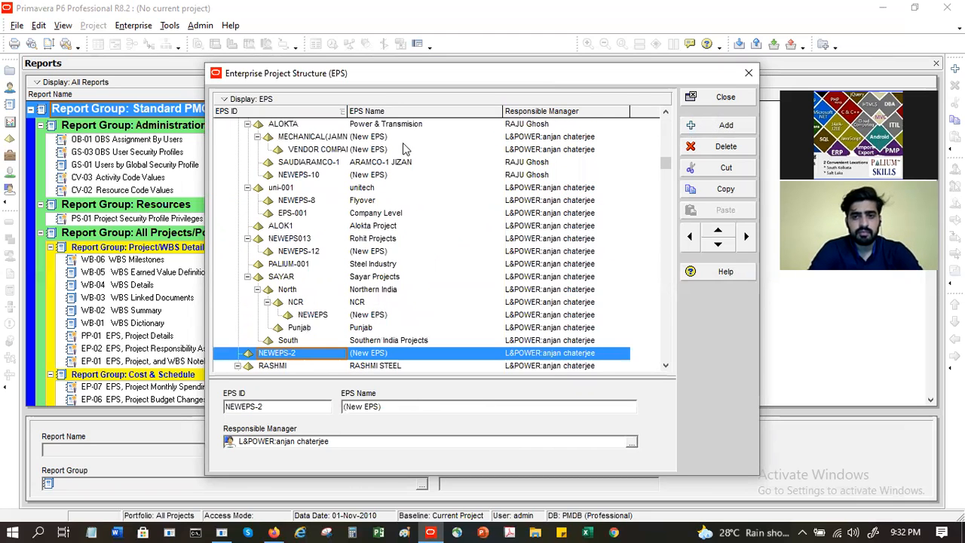
Step: Give the new EPS node the ID SHALIQUE and the name 'SHalique Project'
left_click(314, 354)
type("SHAL")
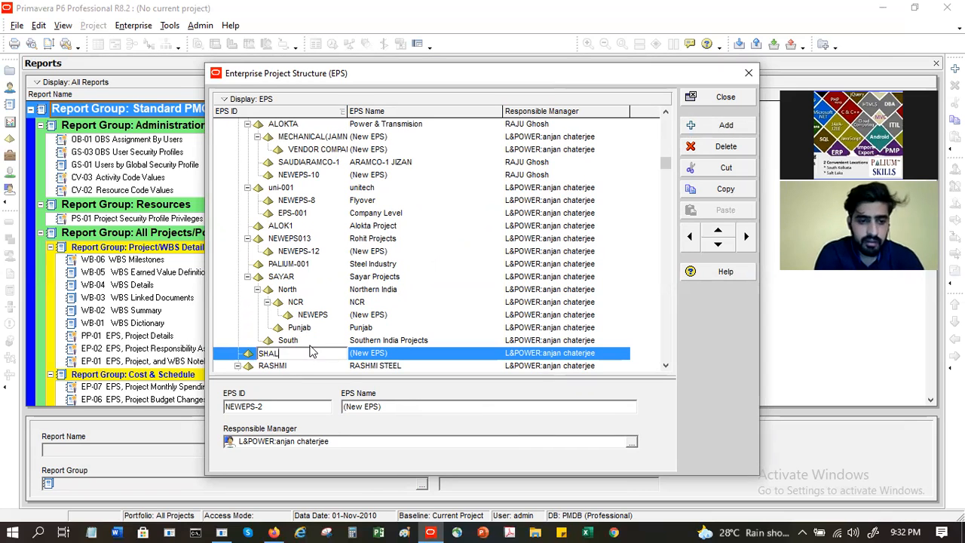
type("IQUE")
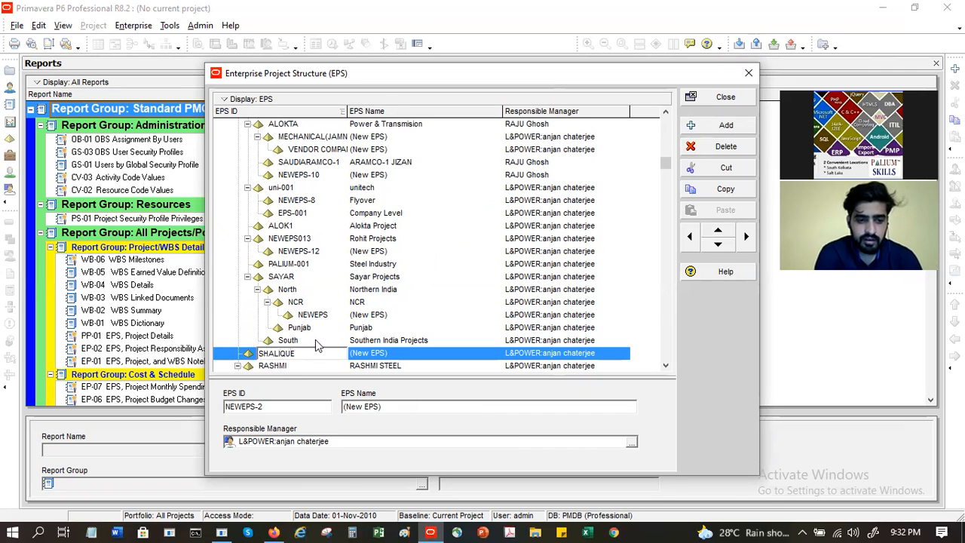
left_click(400, 356)
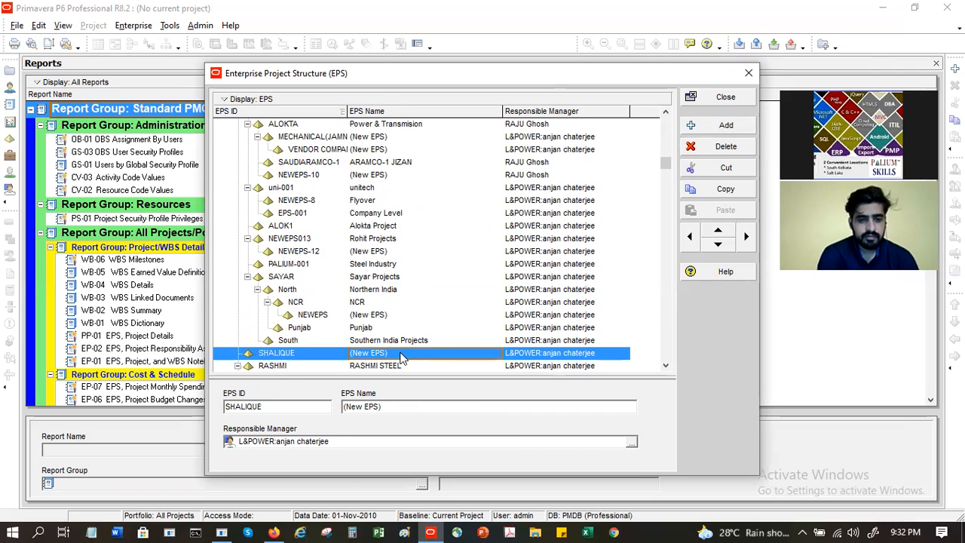
type("SH")
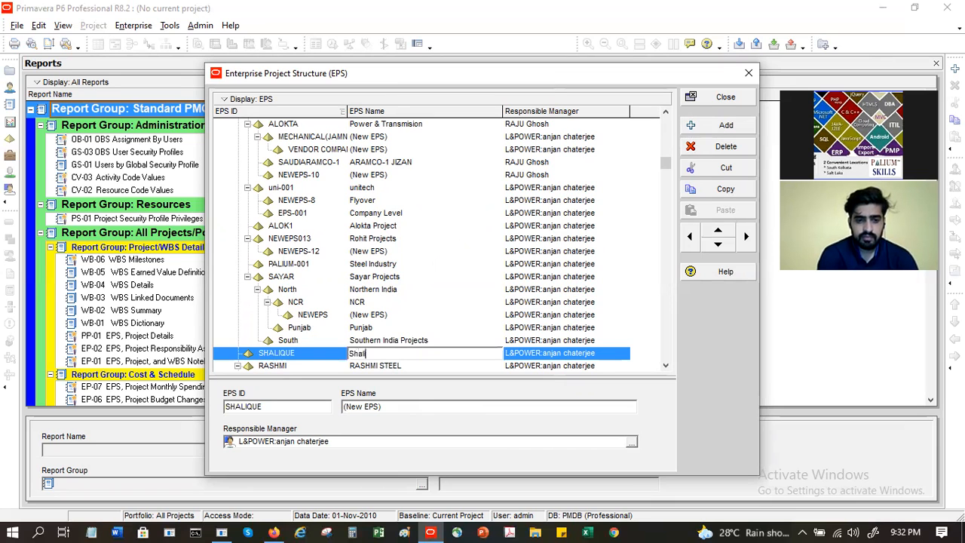
type("alique Project")
key("Return")
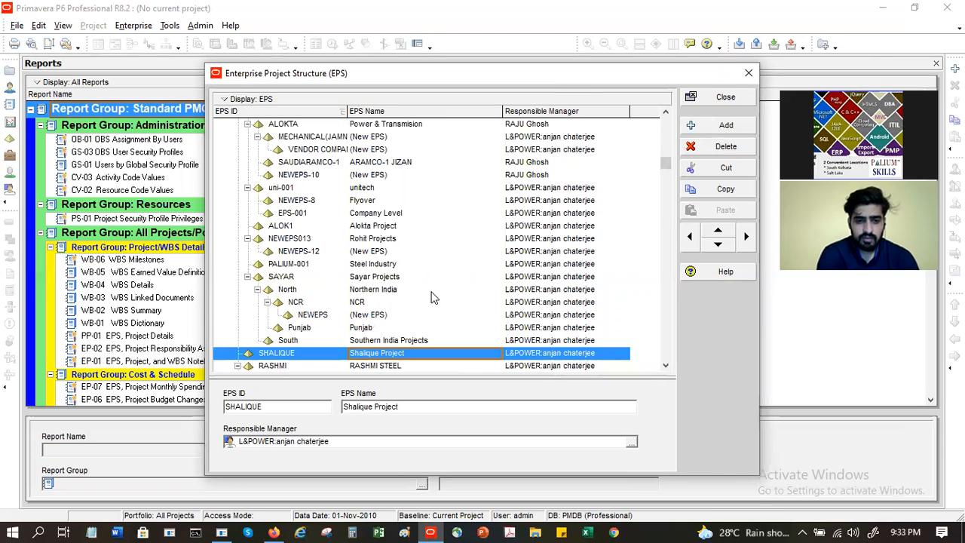
left_click_drag(664, 161, 663, 121)
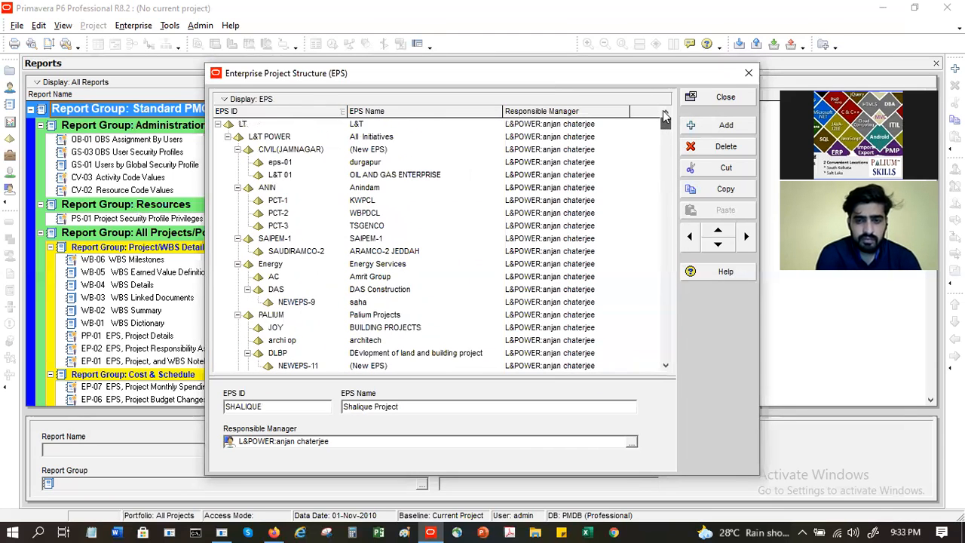
Step: Collapse the CIVIL(JAMNAGAR), ANIN, SAIPEM-1, Energy, PALIUM and RASHMI branches and select SHALIQUE
left_click(238, 149)
left_click(237, 162)
left_click(237, 174)
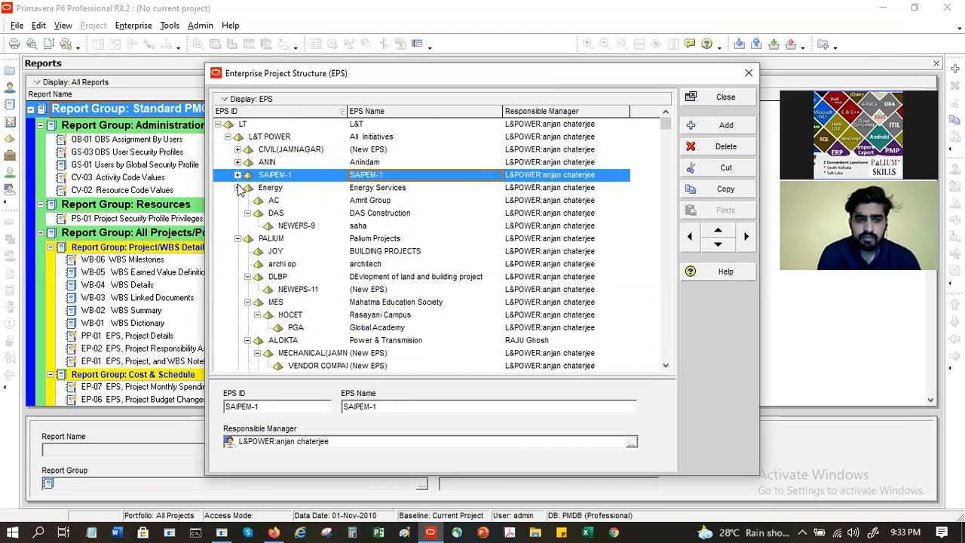
left_click(237, 187)
left_click(237, 199)
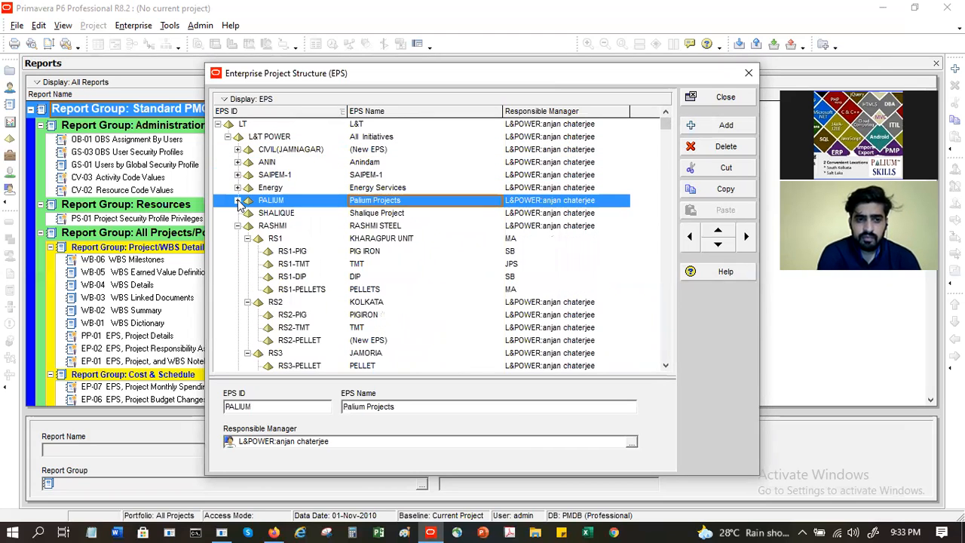
left_click(238, 226)
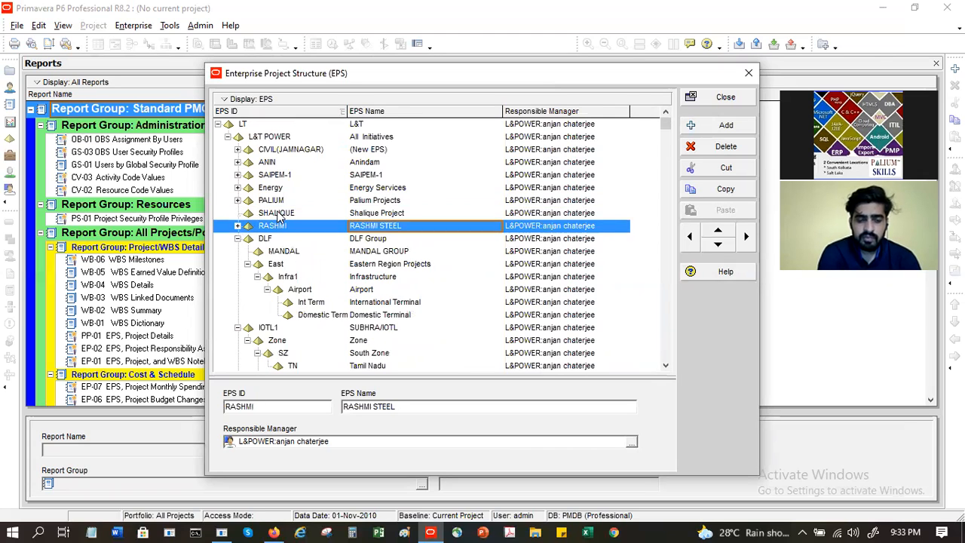
left_click(278, 214)
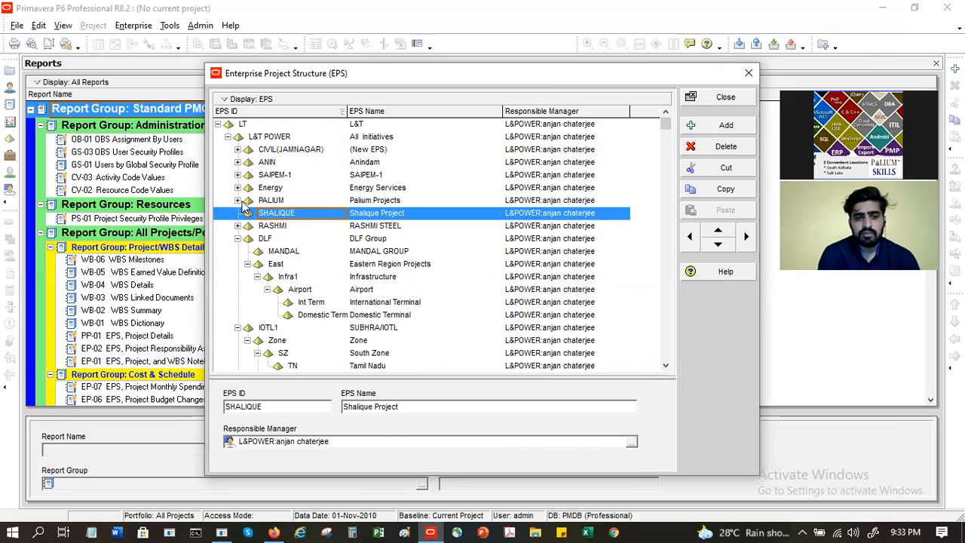
Step: Demote the SHALIQUE node so it becomes a child of PALIUM
left_click(244, 201)
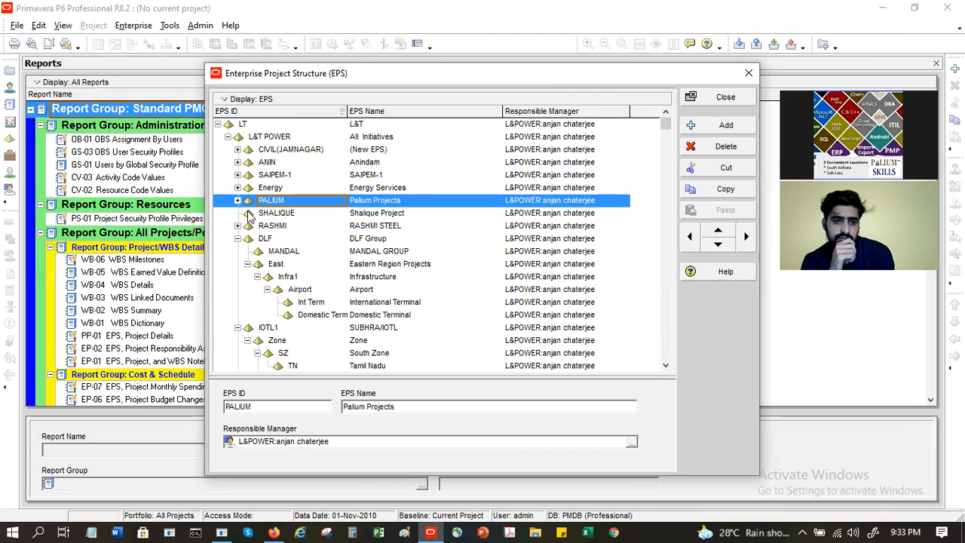
left_click(278, 214)
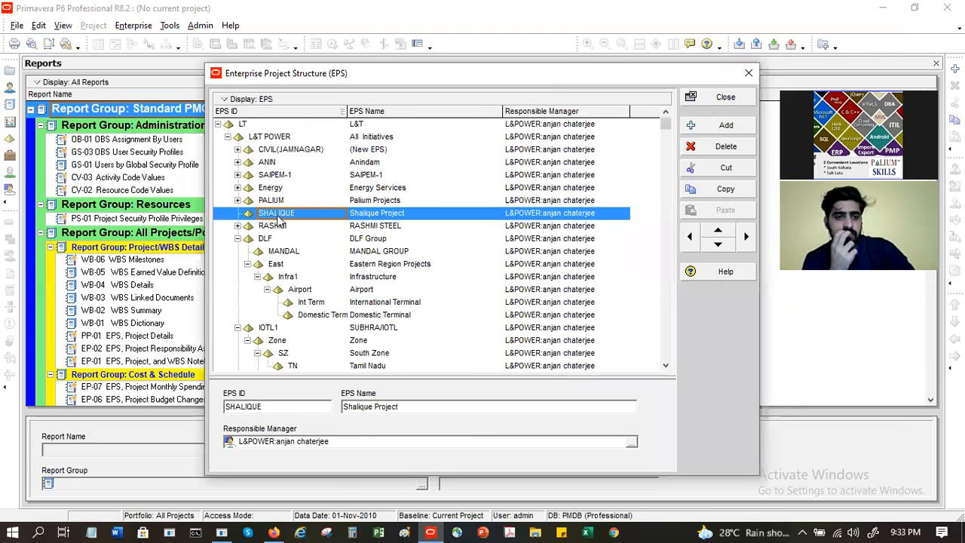
left_click(285, 291)
left_click(290, 303)
left_click(298, 315)
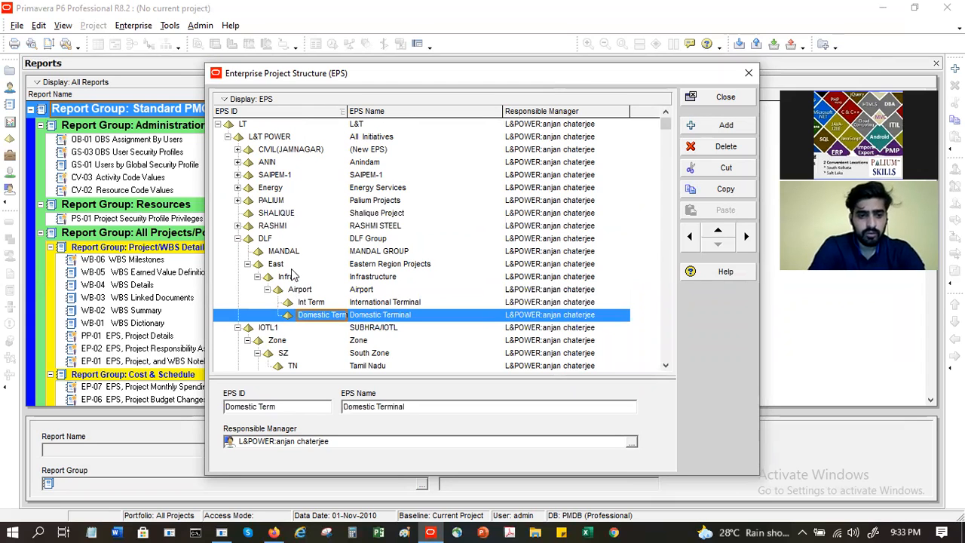
left_click(278, 214)
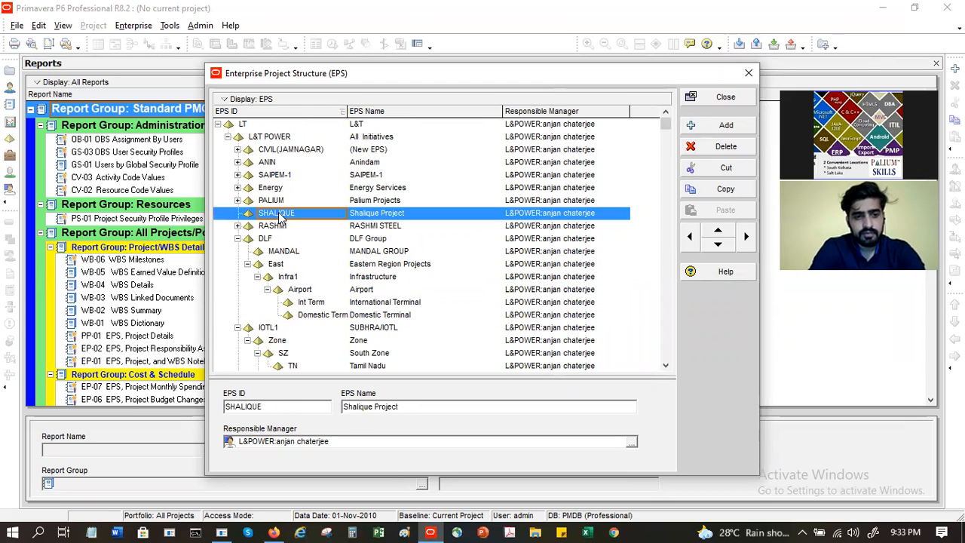
left_click(746, 238)
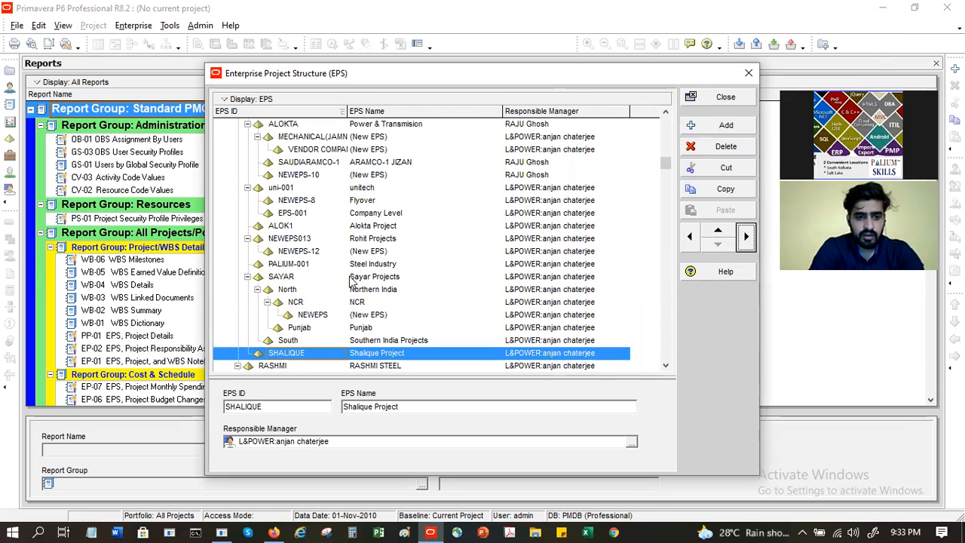
left_click(665, 112)
left_click(665, 112)
left_click(665, 112)
left_click(664, 112)
left_click(665, 112)
left_click(665, 112)
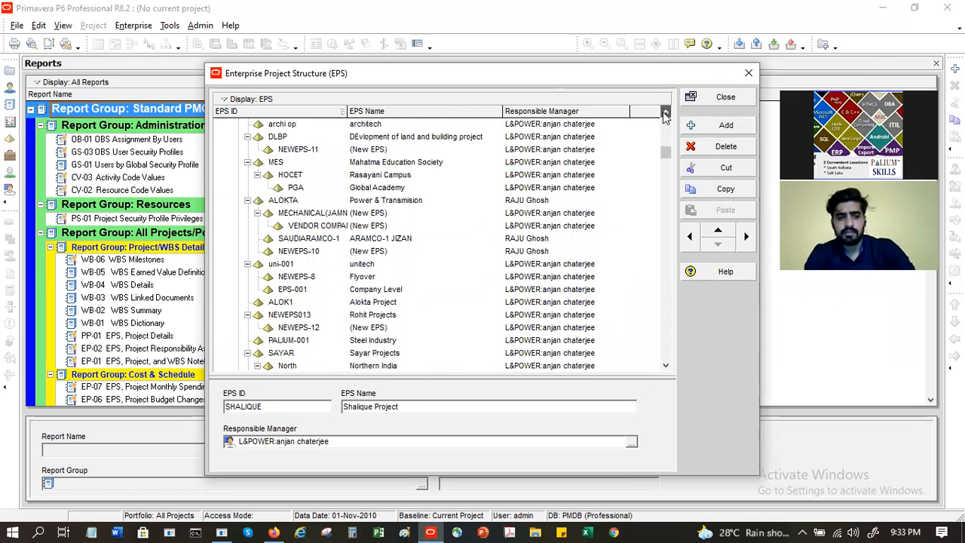
left_click(665, 112)
left_click(665, 112)
left_click(665, 112)
left_click(665, 113)
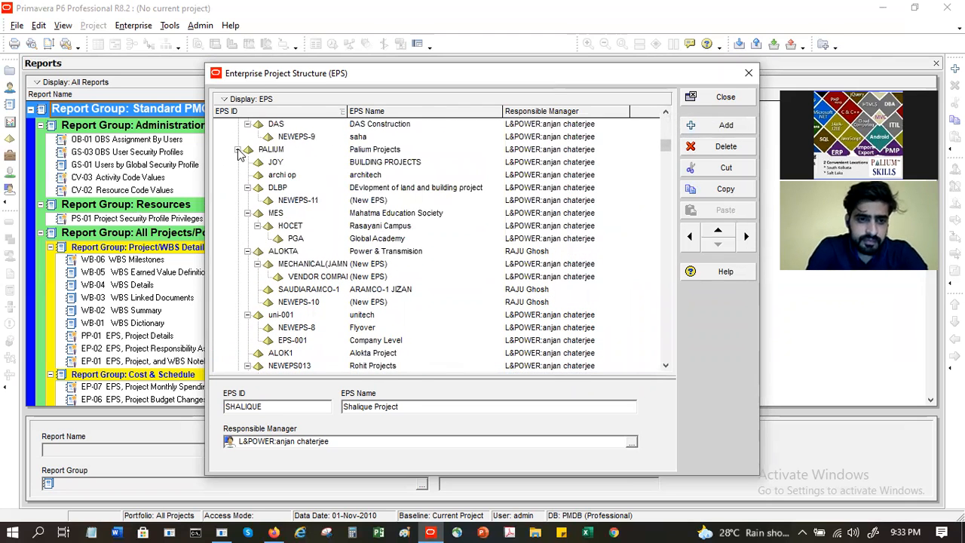
Step: Expand PALIUM and collapse its DLBP, MES, ALOKTA, uni-001, NEWEPS013 and SAYAR branches to locate SHALIQUE
left_click(238, 150)
left_click(238, 162)
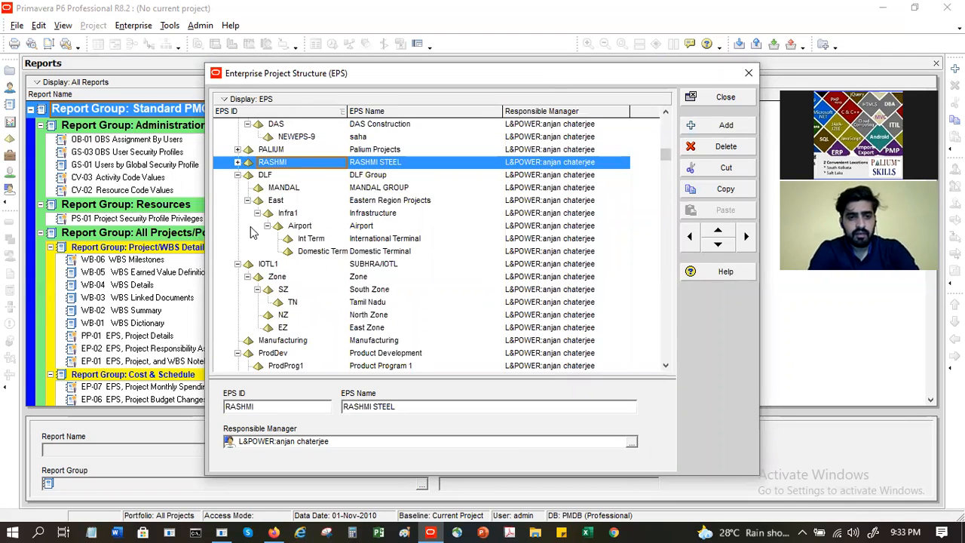
left_click(237, 149)
left_click(247, 162)
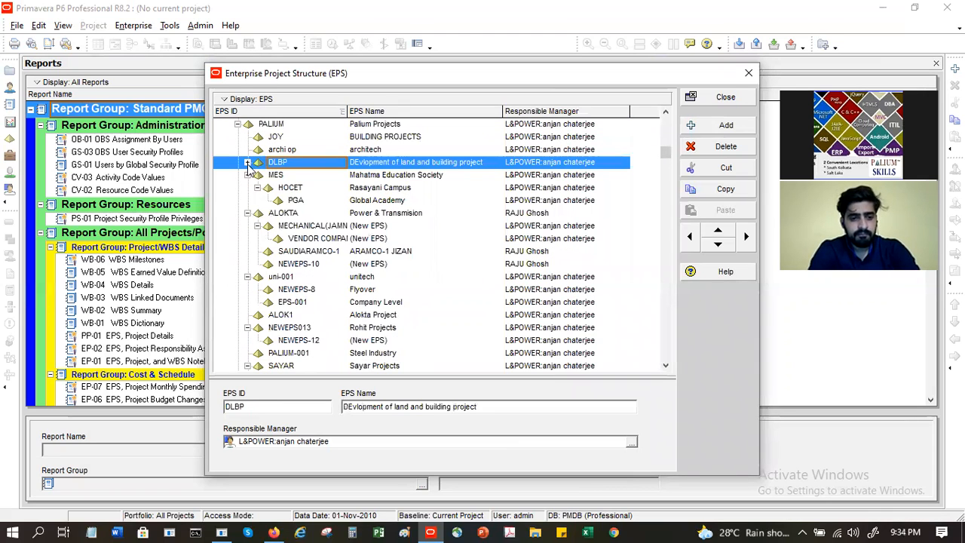
left_click(248, 175)
left_click(247, 187)
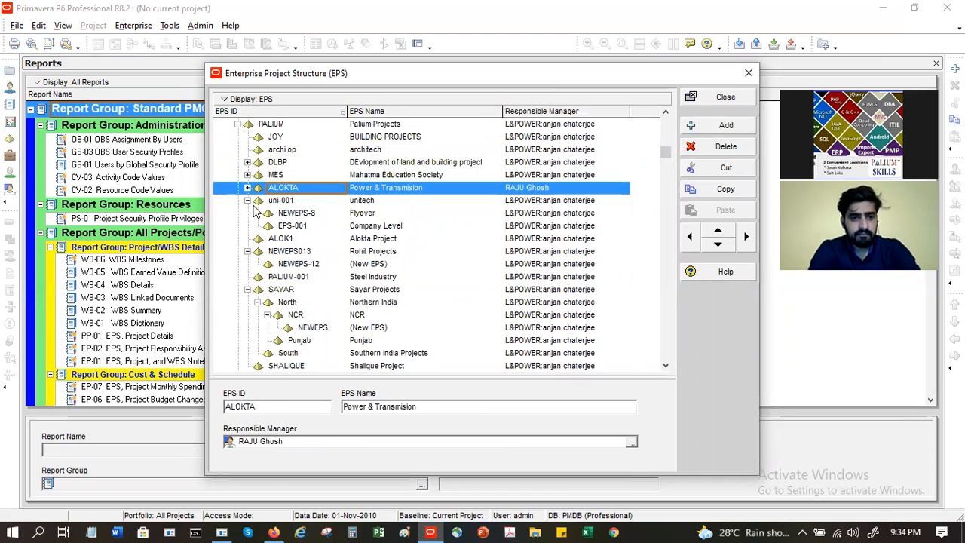
left_click(247, 200)
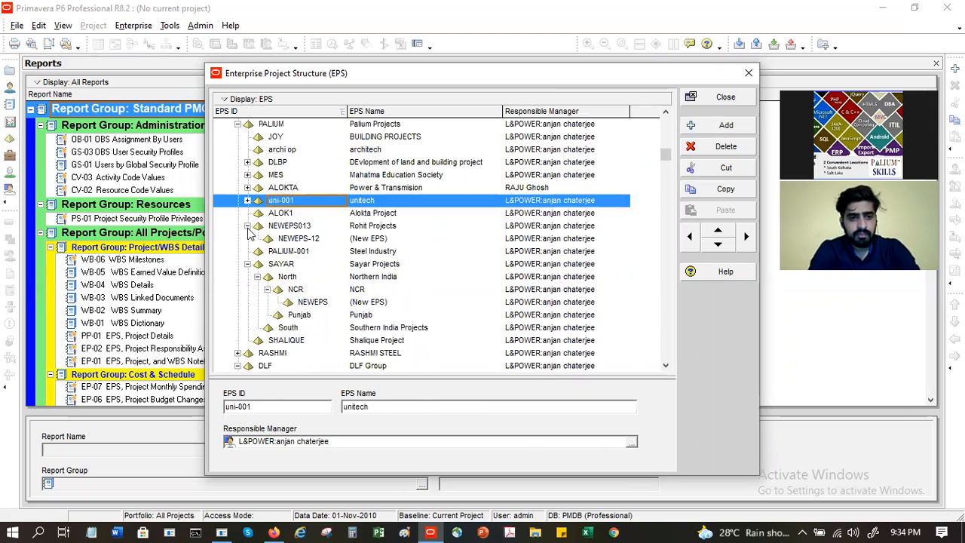
left_click(247, 226)
left_click(247, 251)
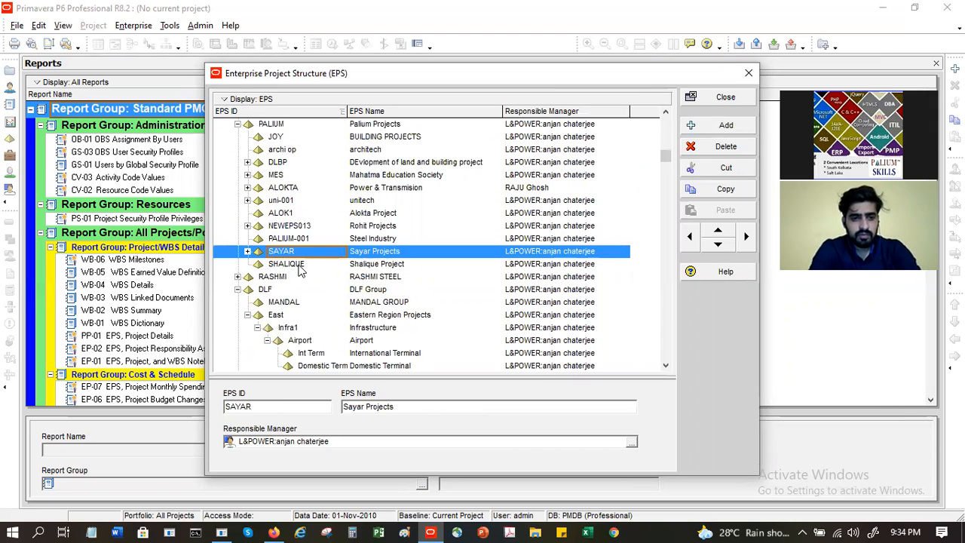
left_click(298, 266)
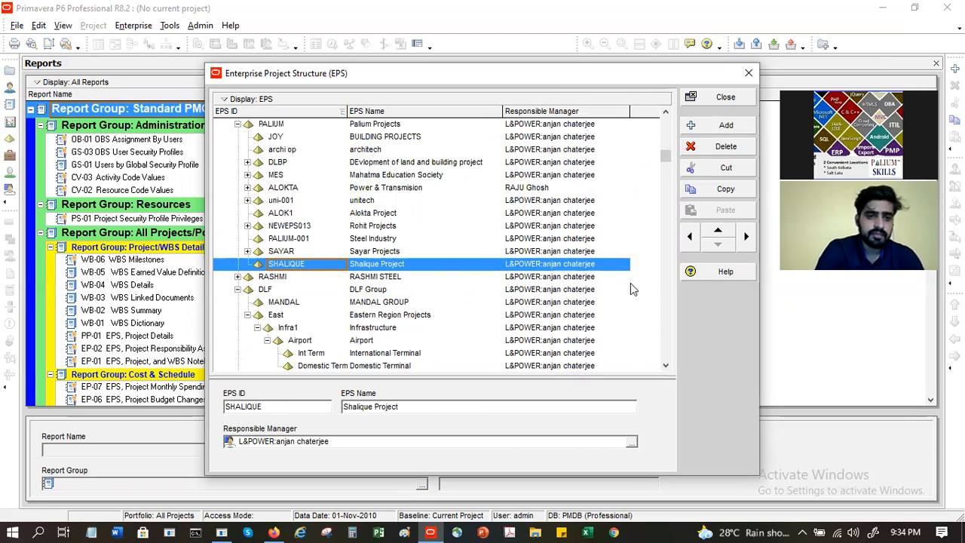
Step: Select the CIVIL(JAMNAGAR) node and scroll down the EPS list
left_click_drag(666, 154, 657, 118)
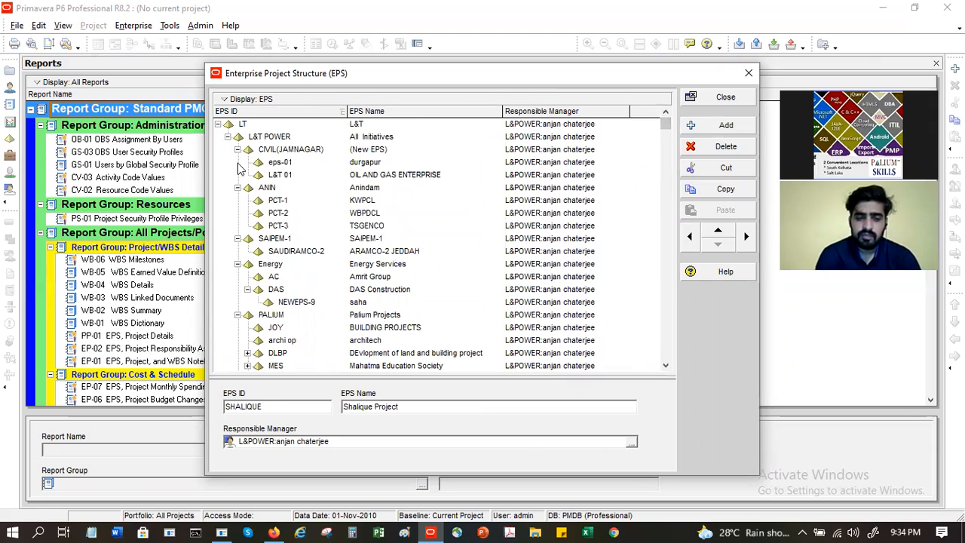
left_click(293, 151)
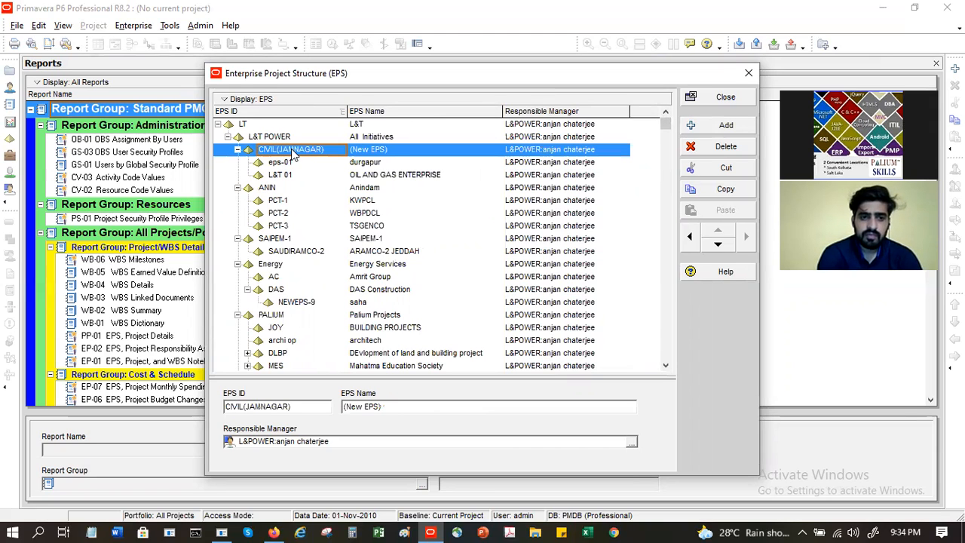
scroll(299, 241, "down", 2)
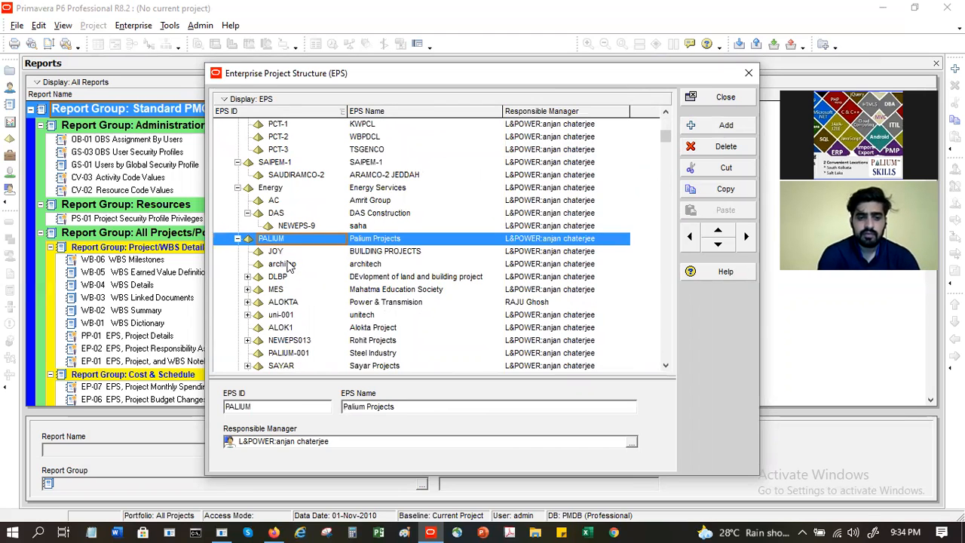
scroll(291, 268, "down", 2)
Step: Shift SHALIQUE out of PALIUM and up the tree to sit above CIVIL(JAMNAGAR)
left_click(294, 332)
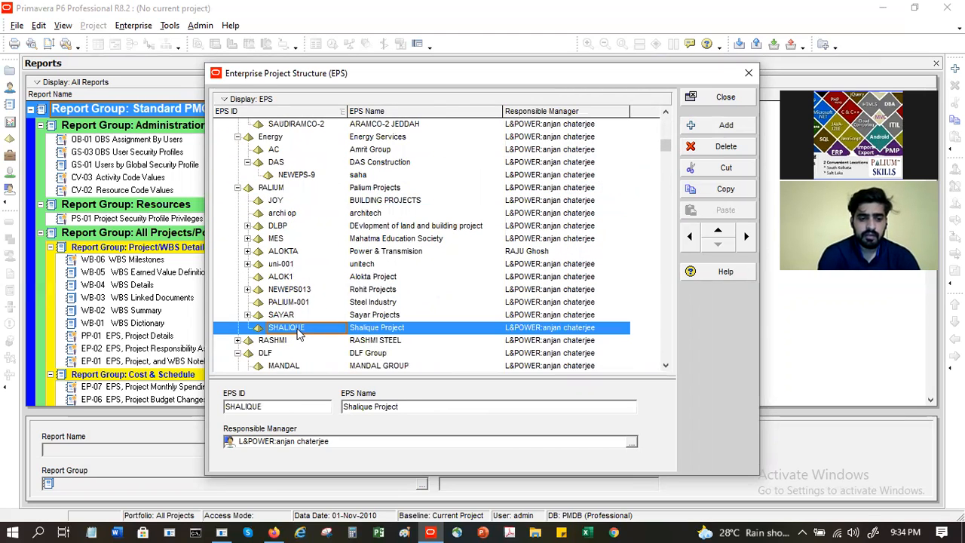
left_click(689, 238)
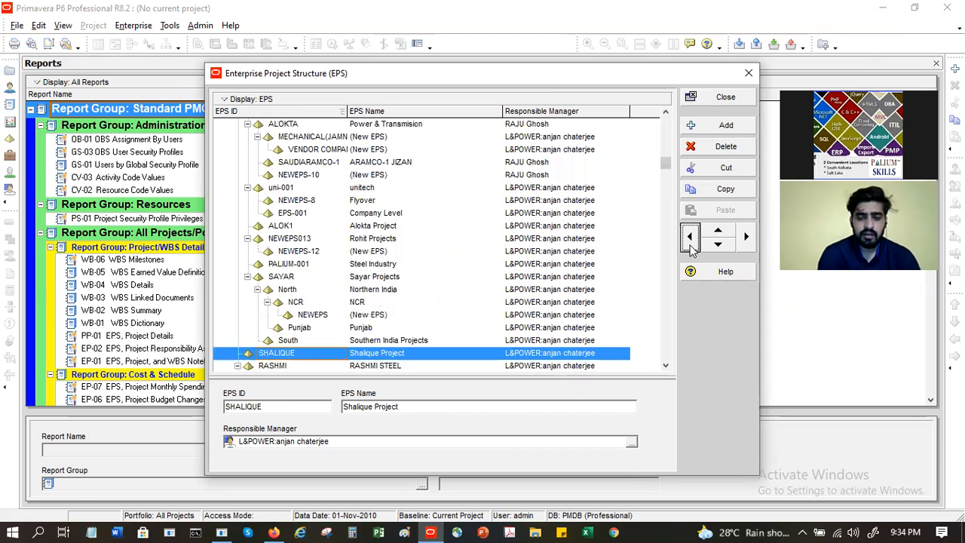
left_click(717, 235)
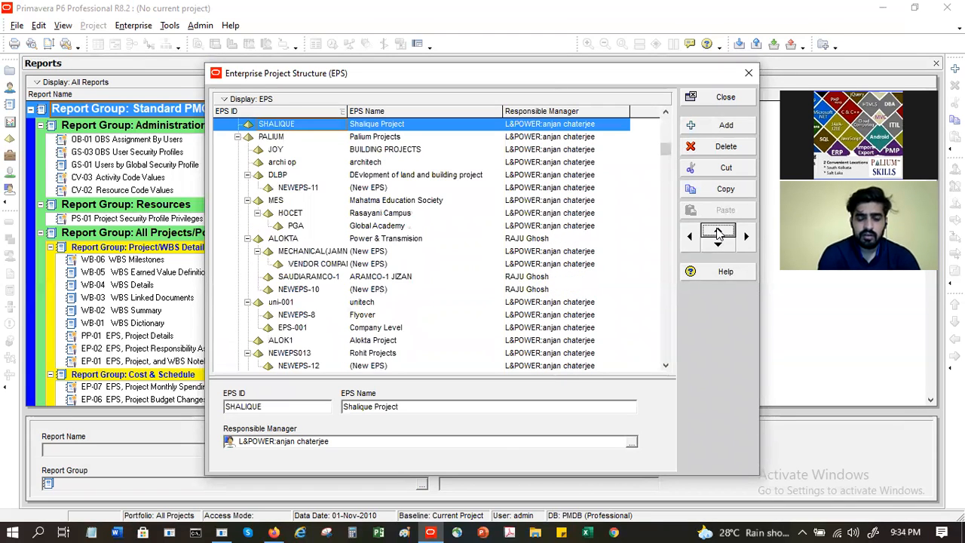
left_click(718, 236)
left_click(718, 235)
left_click(717, 235)
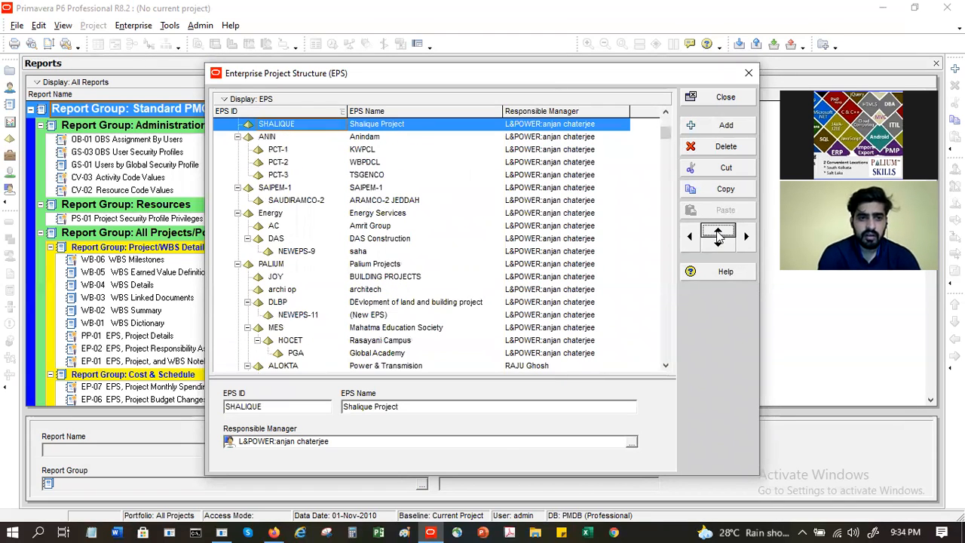
left_click(717, 236)
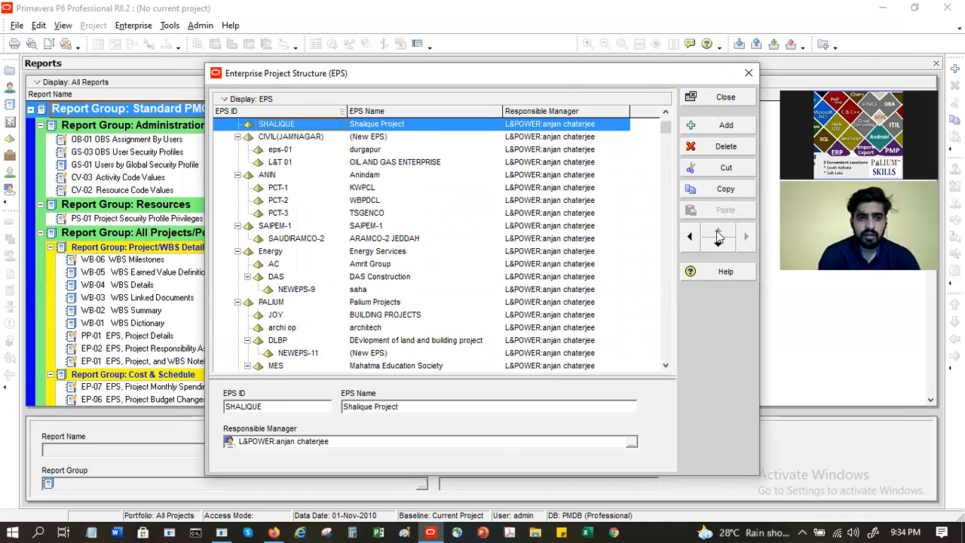
Step: Try nesting CIVIL(JAMNAGAR) under ANIN, then shift it back out
left_click(312, 137)
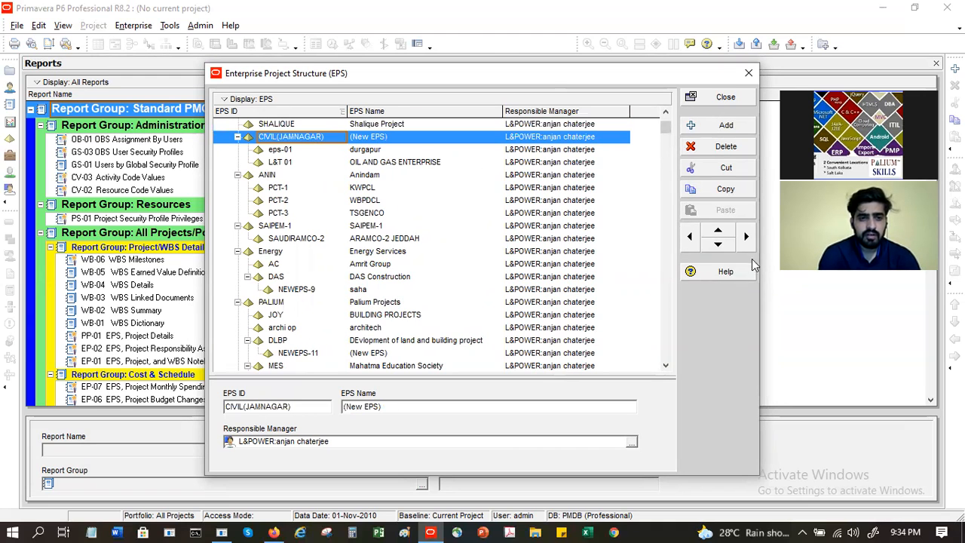
left_click(718, 245)
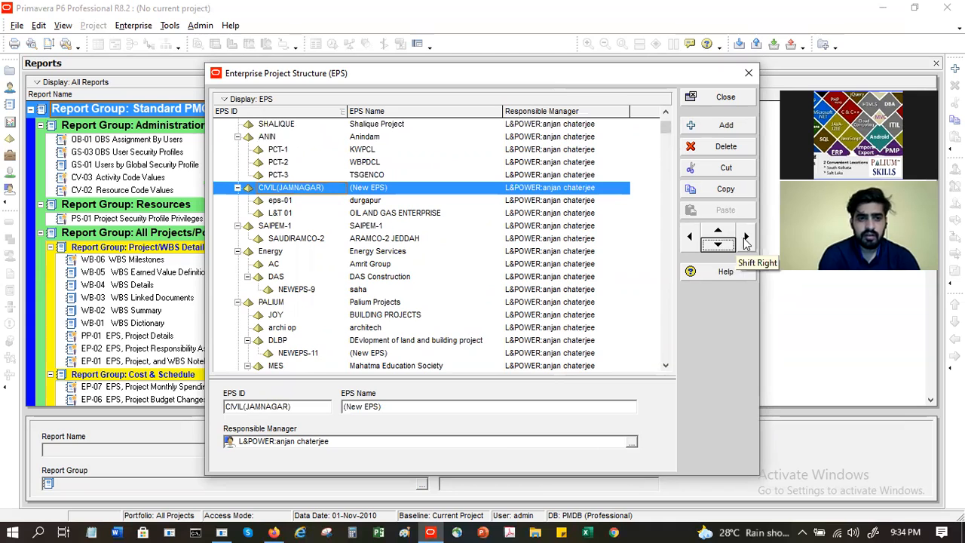
left_click(744, 238)
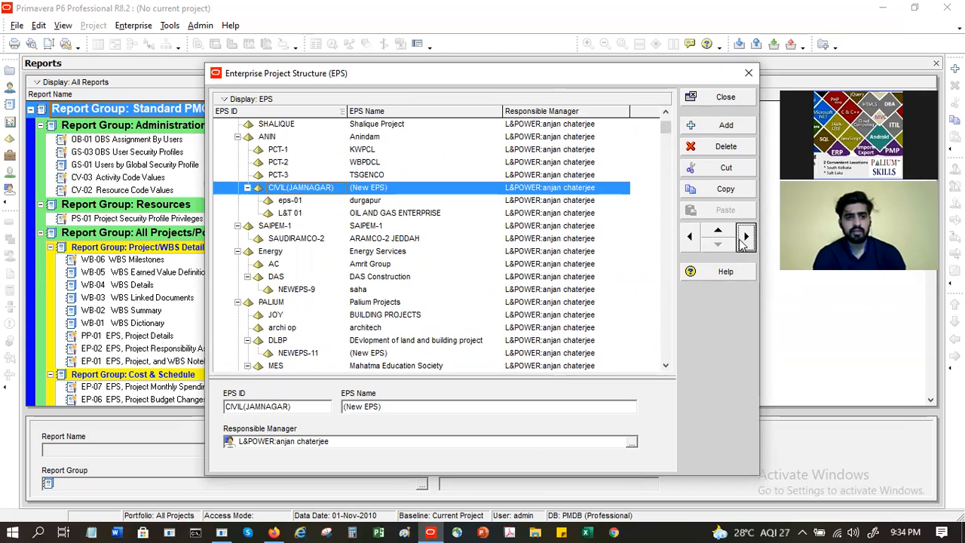
left_click(689, 236)
Step: Move SHALIQUE down and indent it under CIVIL(JAMNAGAR), after L&T 01
left_click(337, 125)
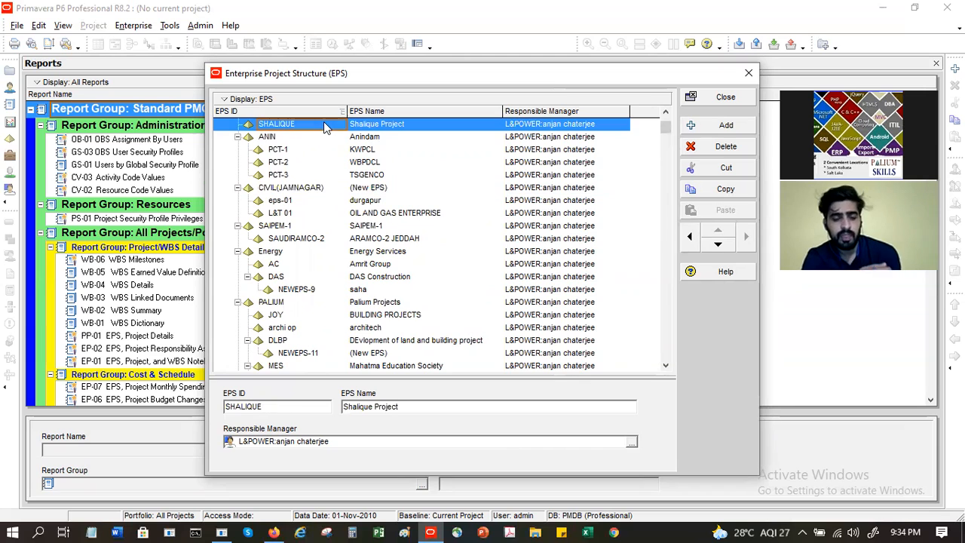
left_click(717, 247)
left_click(718, 247)
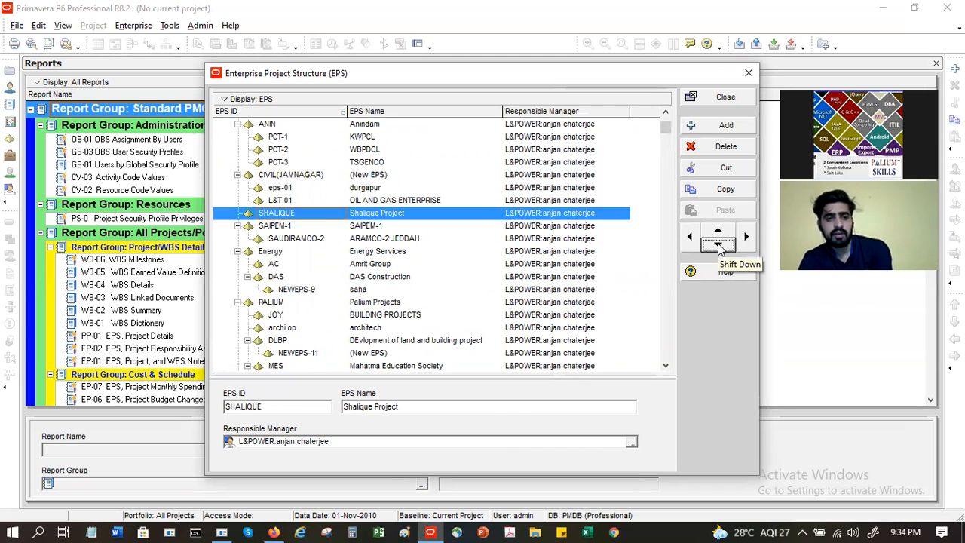
left_click(745, 238)
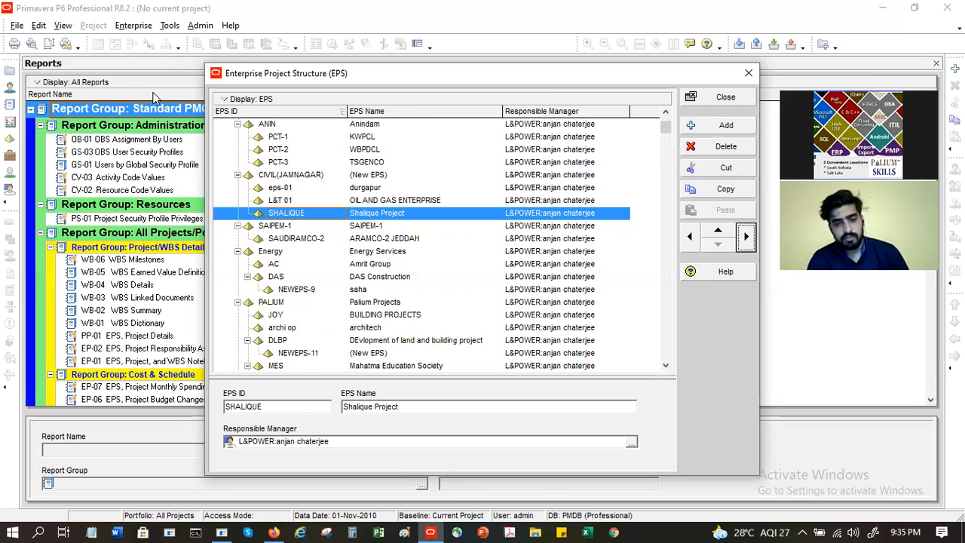
Step: Copy L&T 01 and paste it under NEWEPS-9, including its projects and WBS
left_click(403, 200)
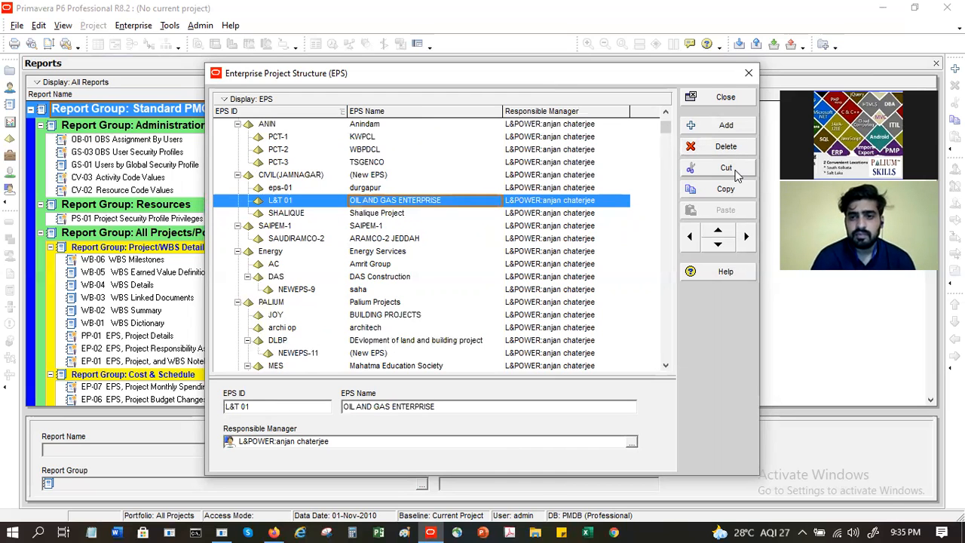
left_click(734, 193)
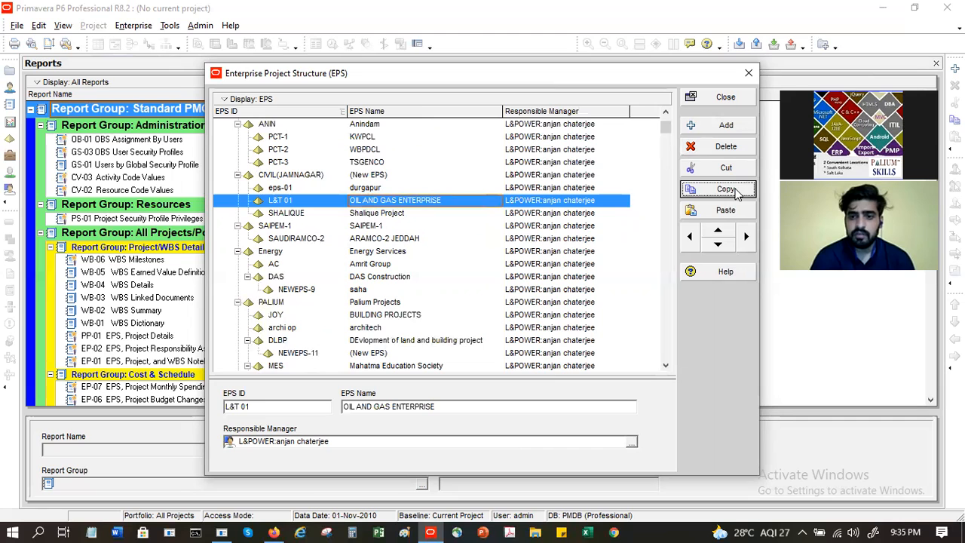
left_click(324, 215)
left_click(377, 289)
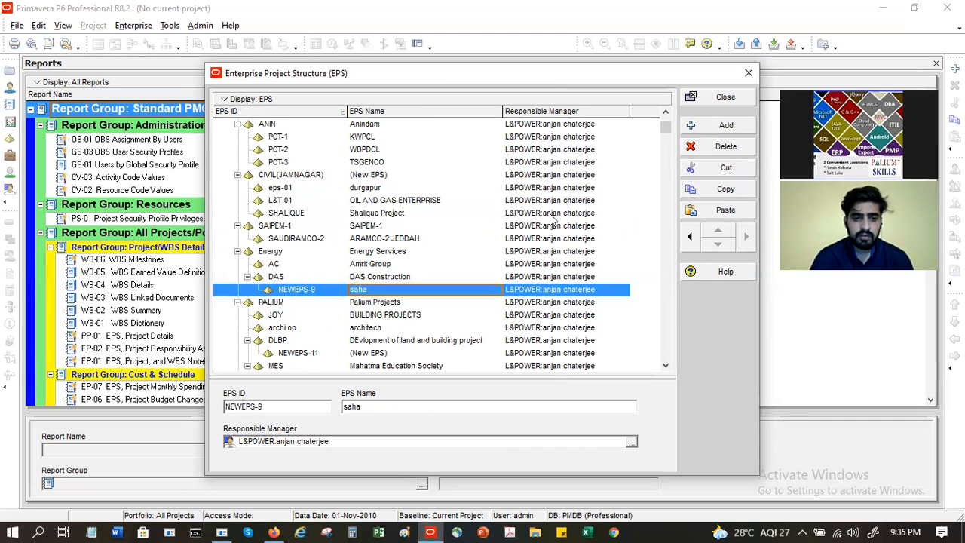
left_click(725, 210)
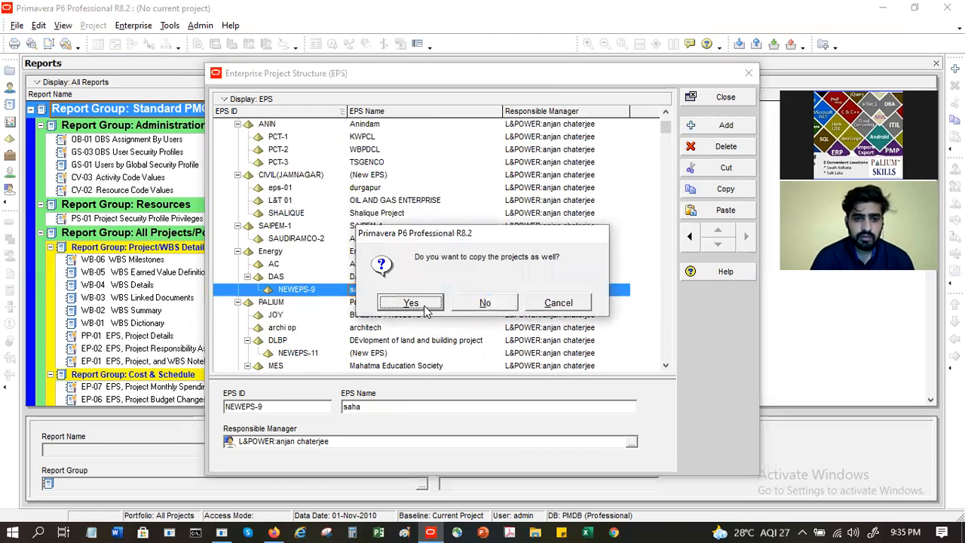
left_click(407, 303)
left_click(577, 203)
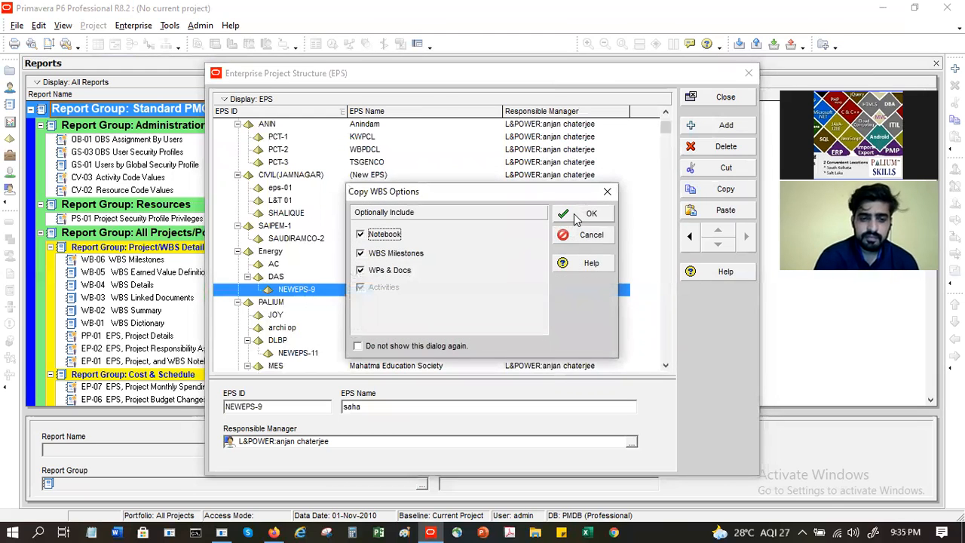
left_click(575, 214)
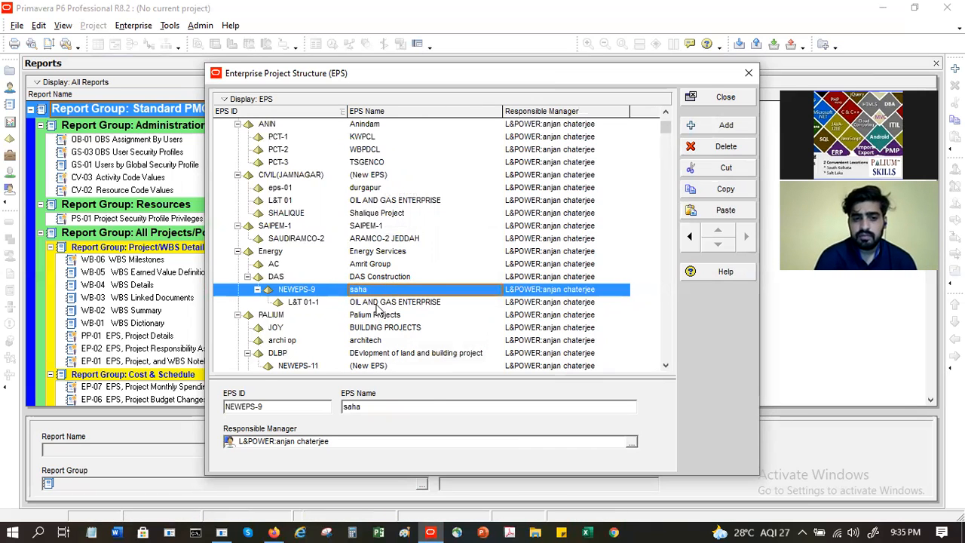
Step: Compare the new L&T 01-1 copy with the original L&T 01, then select AC Amrit Group
left_click(377, 303)
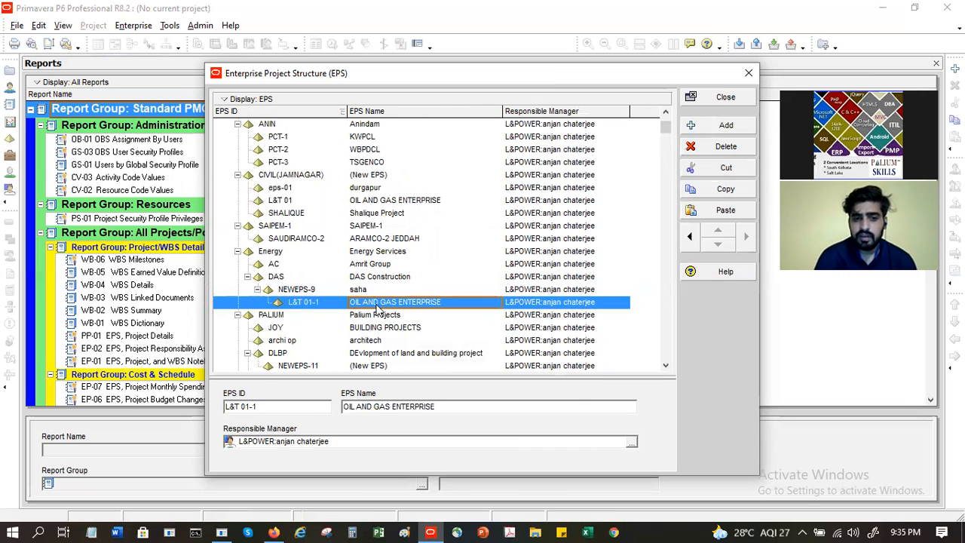
left_click(384, 203)
left_click(400, 302)
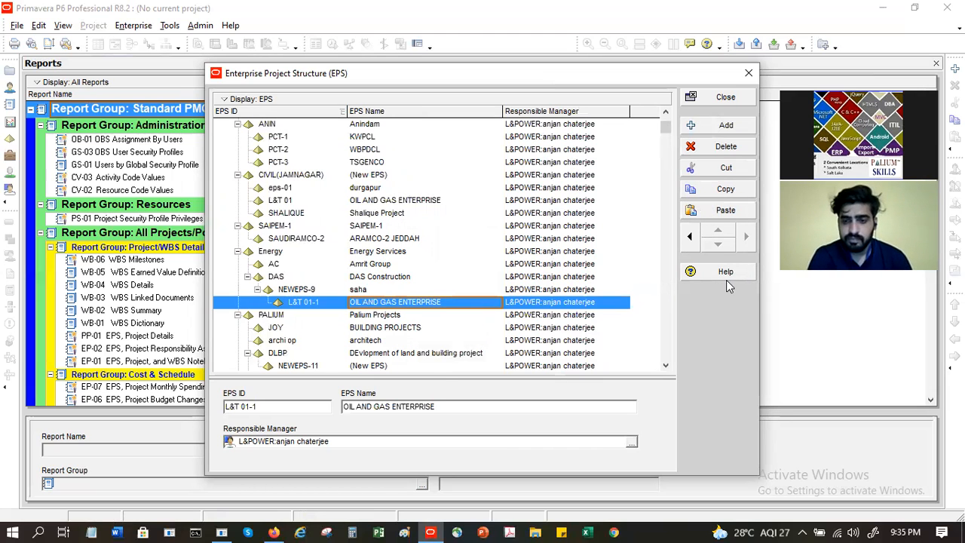
left_click(435, 267)
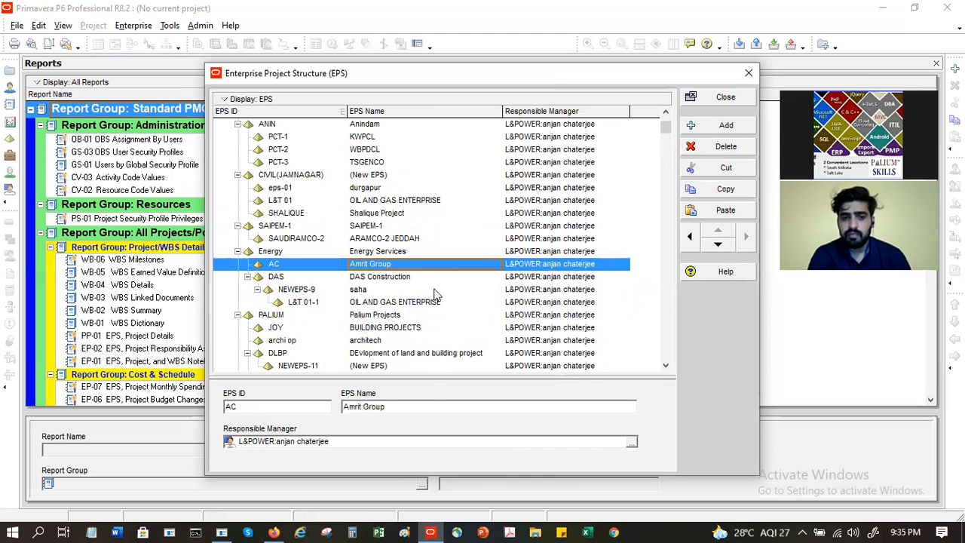
Step: Delete the L&T 01-1 node under NEWEPS-9 and confirm with Yes
left_click(437, 302)
left_click(429, 200)
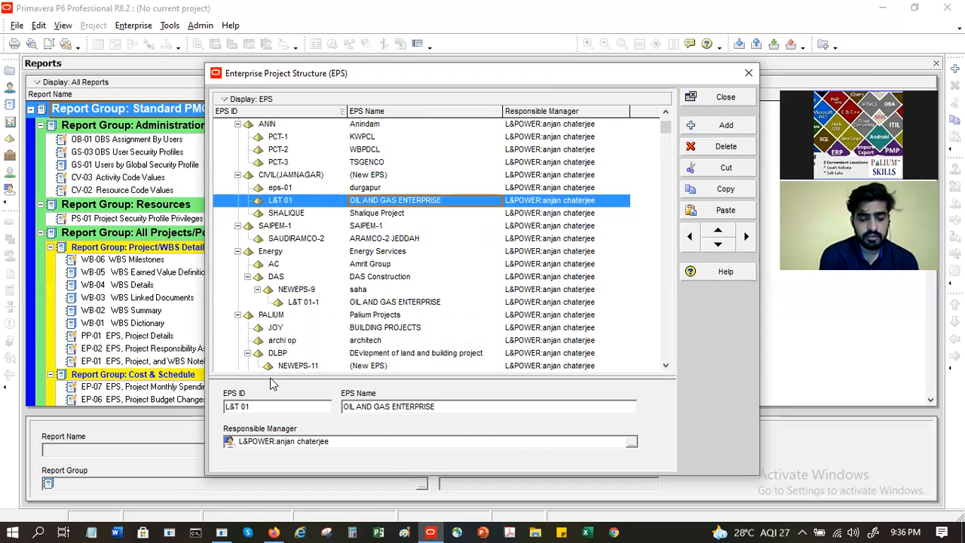
left_click(408, 303)
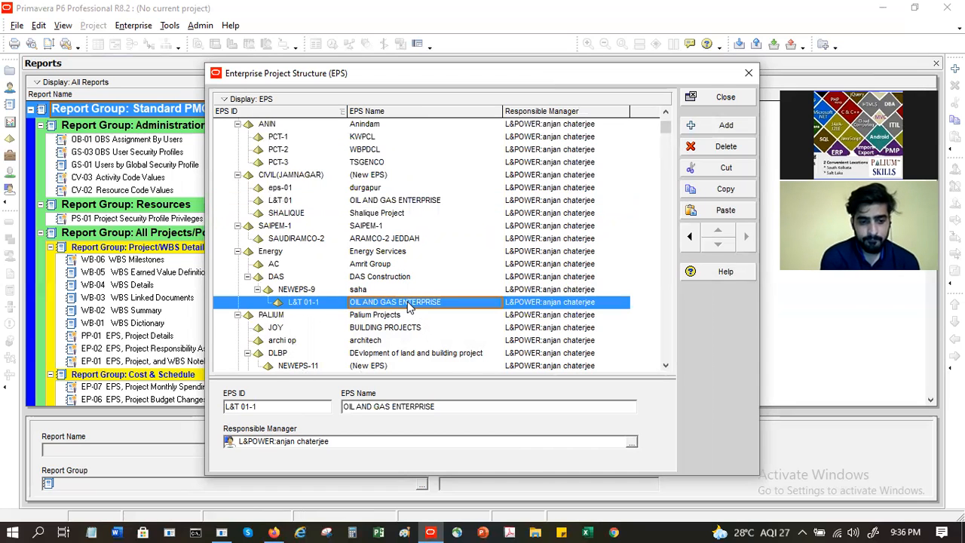
right_click(408, 306)
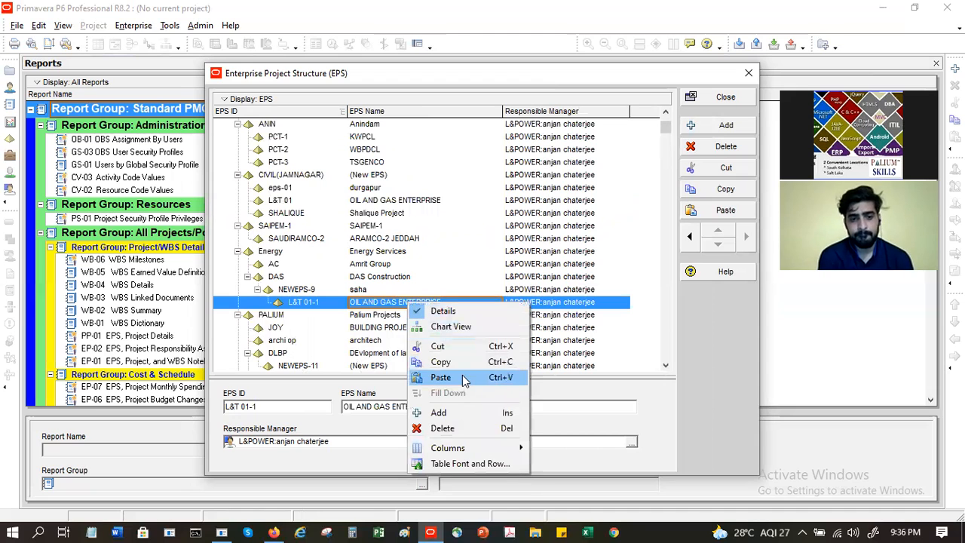
left_click(472, 428)
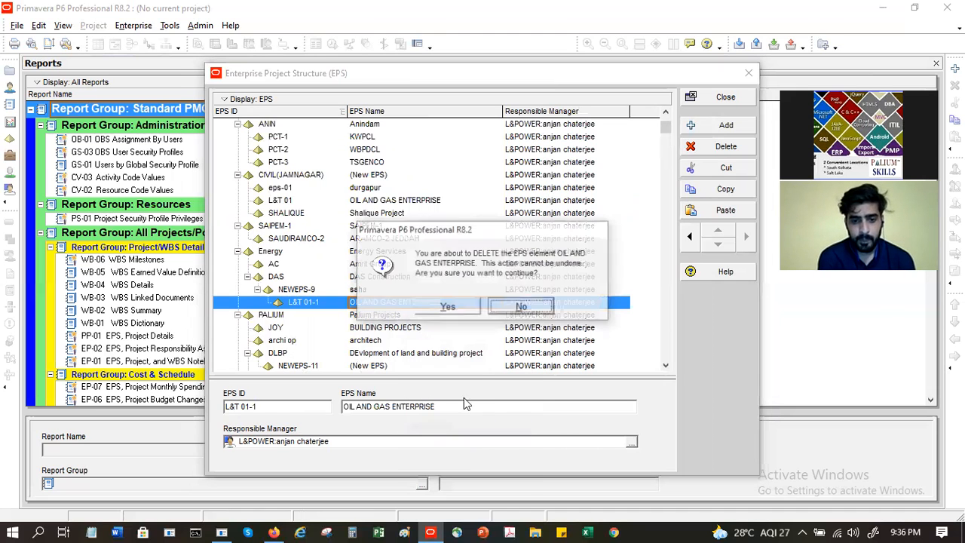
left_click(445, 309)
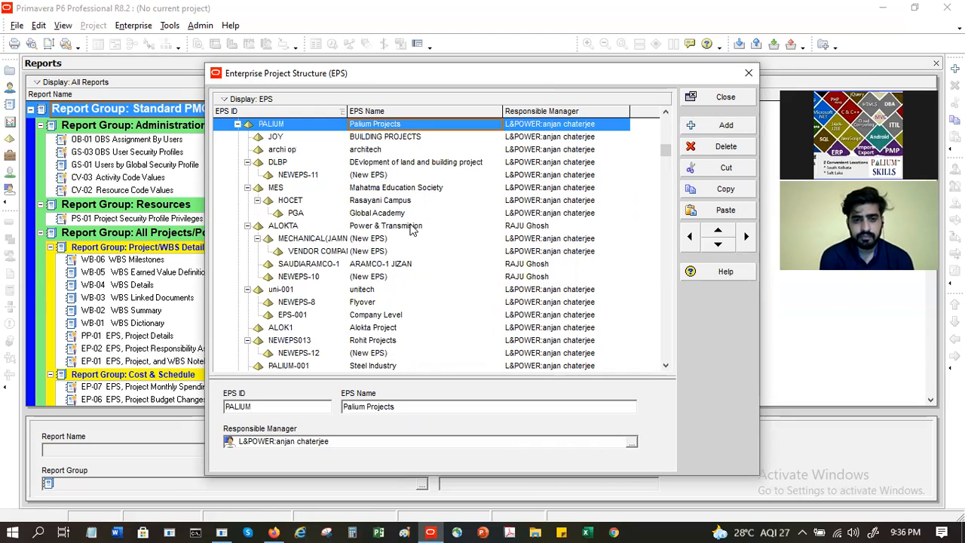
scroll(413, 230, "up", 4)
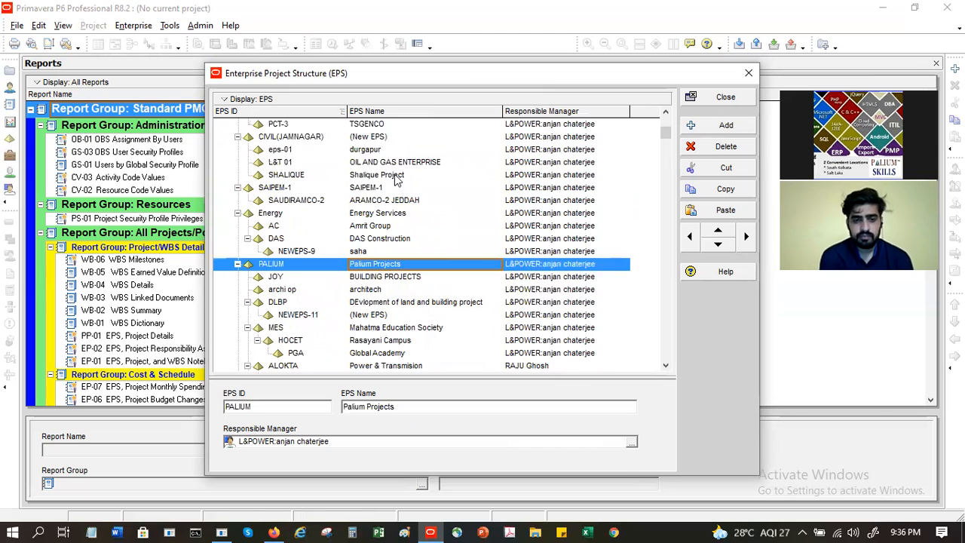
left_click(398, 163)
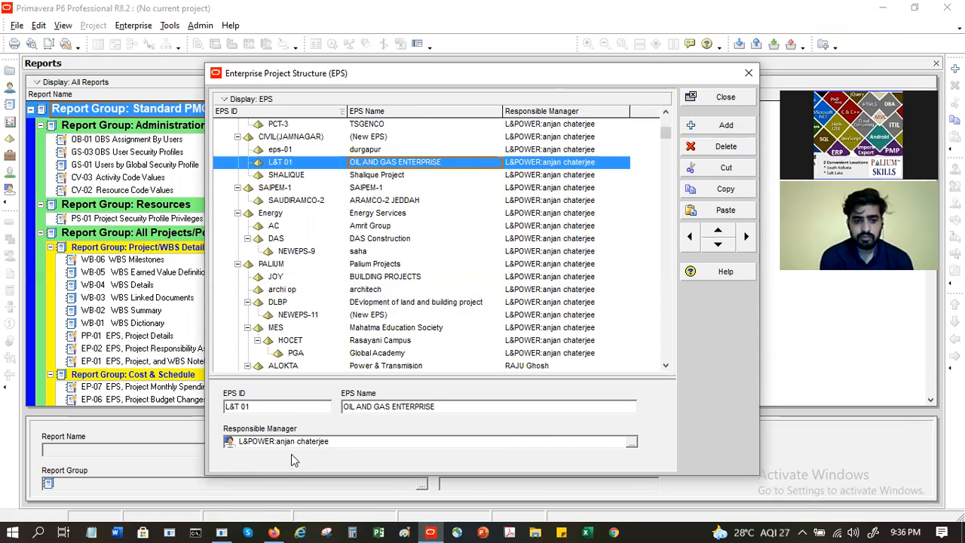
left_click(632, 445)
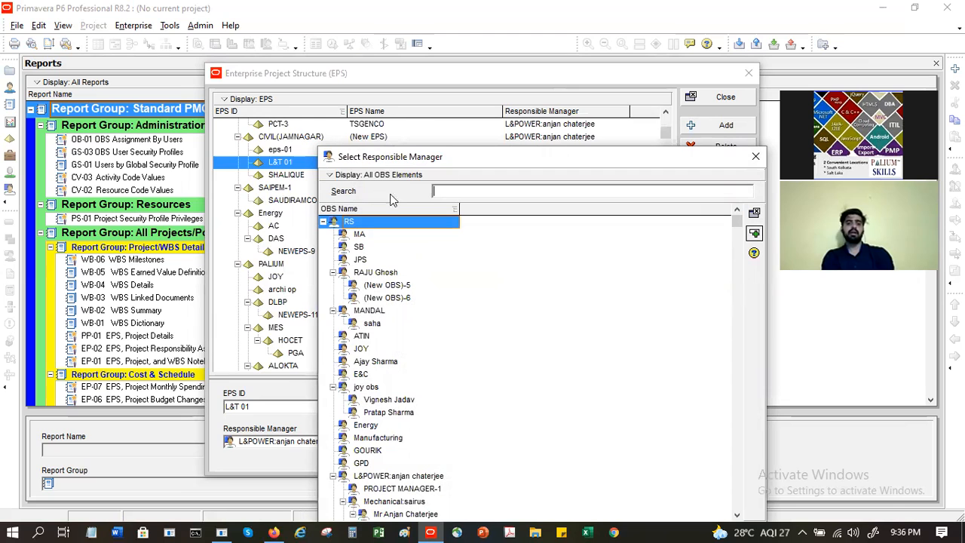
left_click(755, 157)
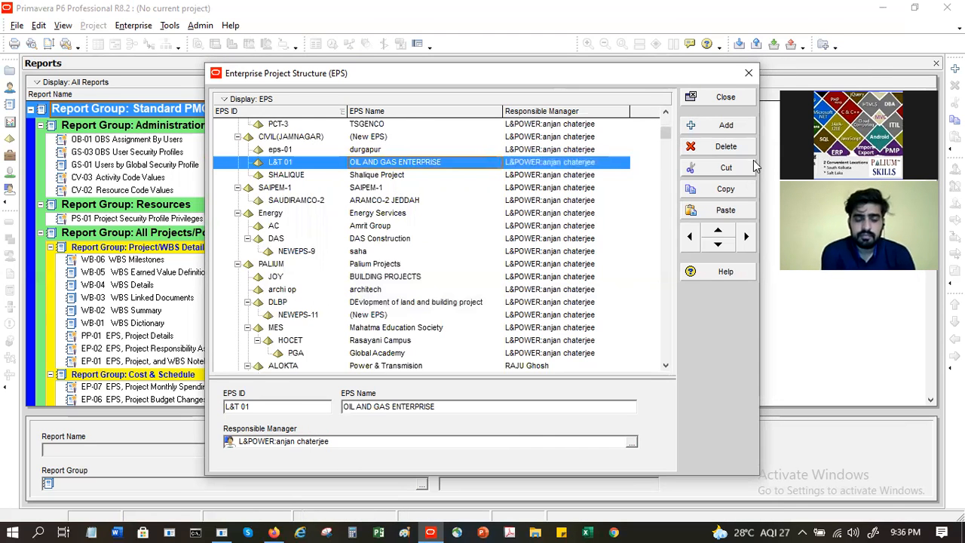
Step: Close the EPS dialog and open the Organizational Breakdown Structure from the Enterprise menu
left_click(726, 98)
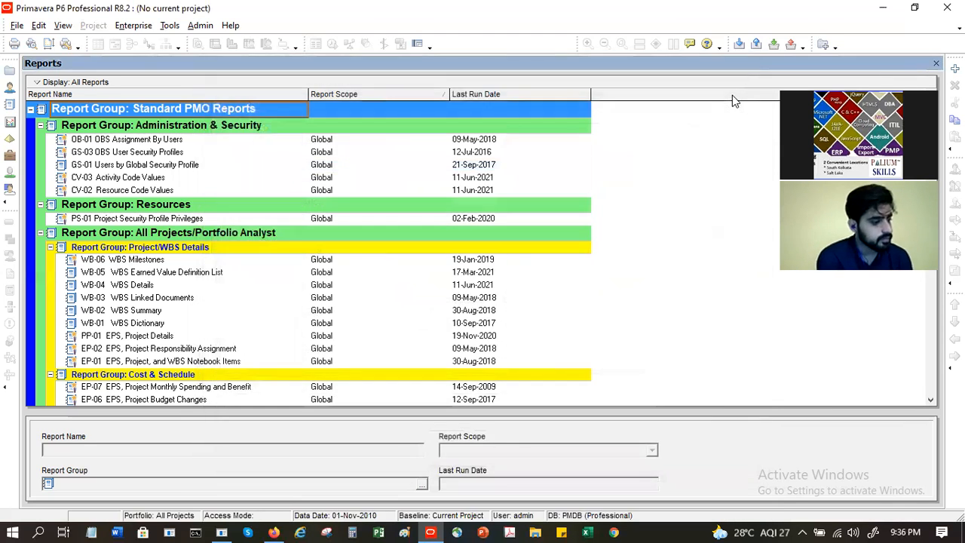
left_click(113, 25)
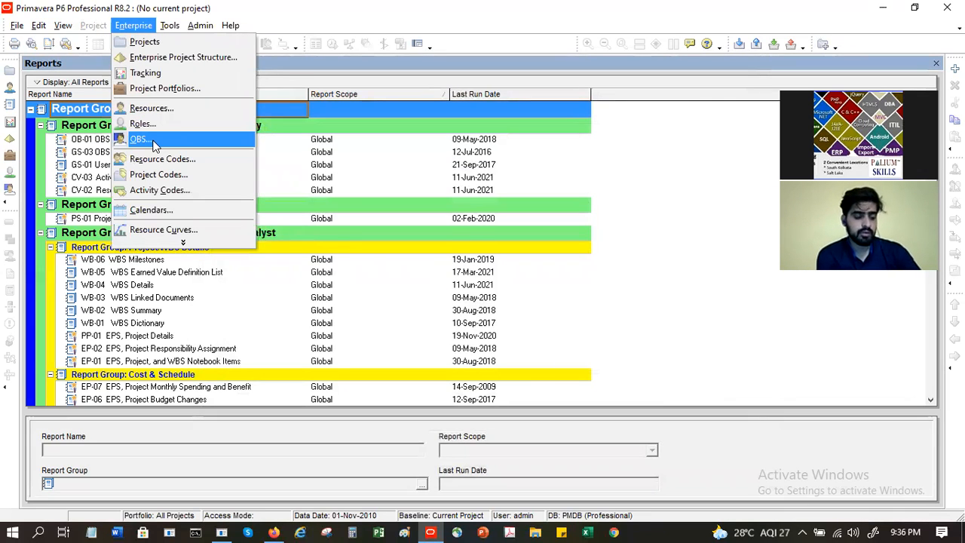
left_click(155, 141)
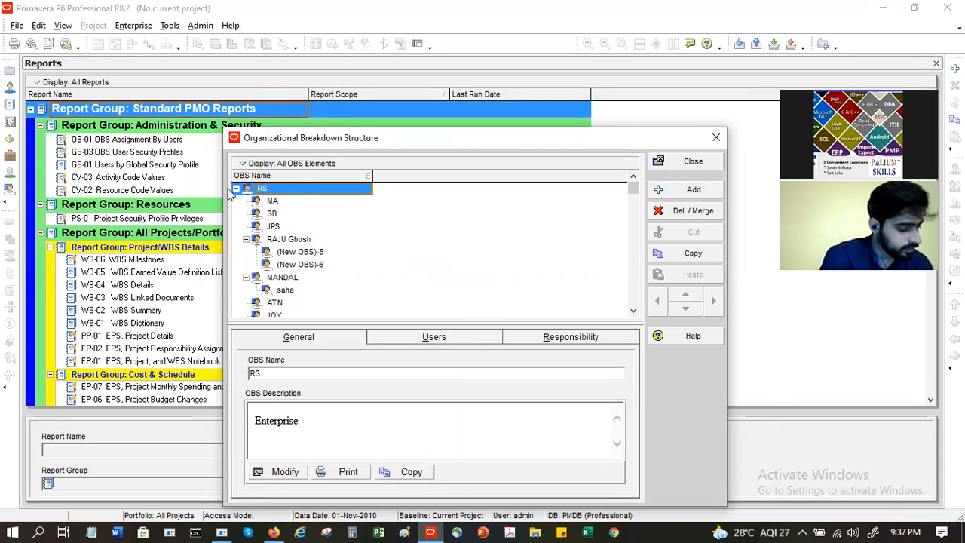
Step: Switch the OBS to Chart View, zoom into a box, then collapse and re-expand RS
left_click(242, 164)
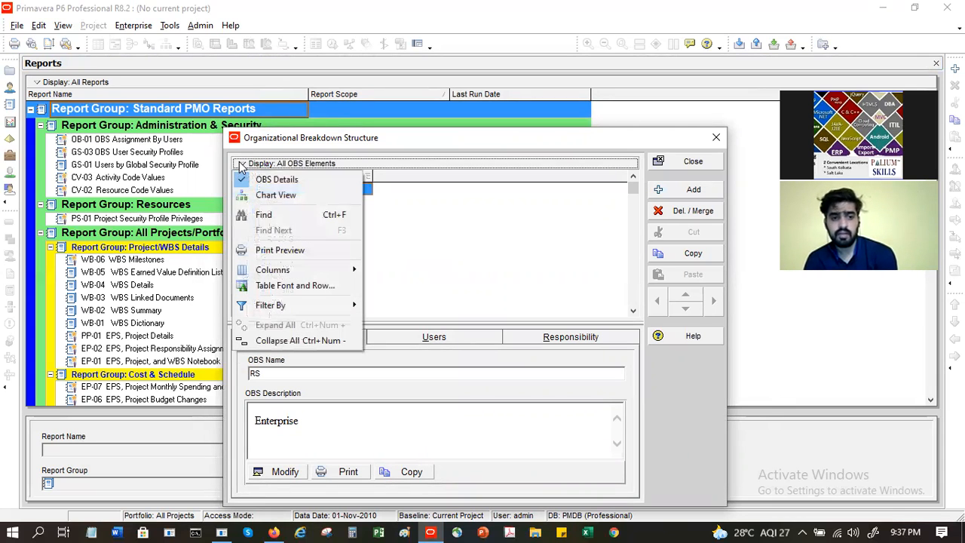
left_click(275, 195)
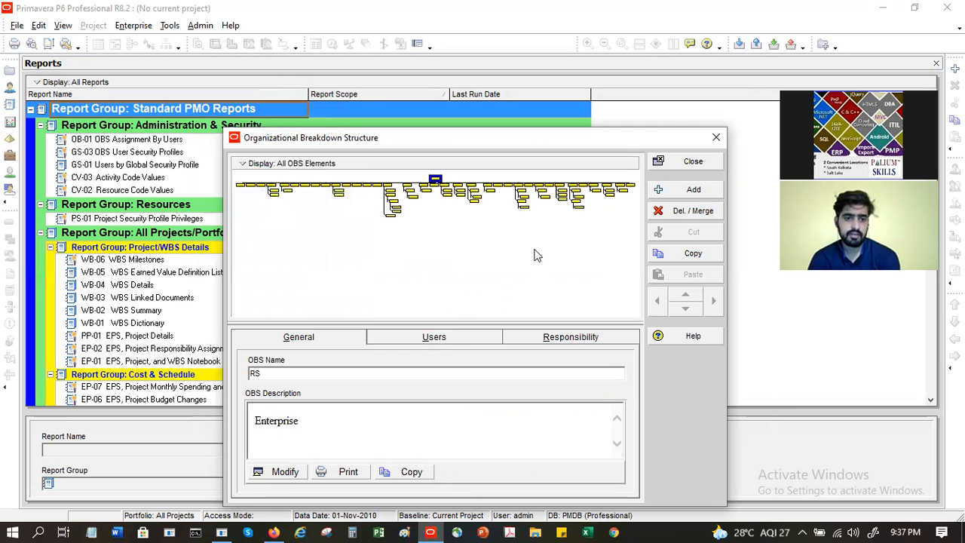
double_click(425, 191)
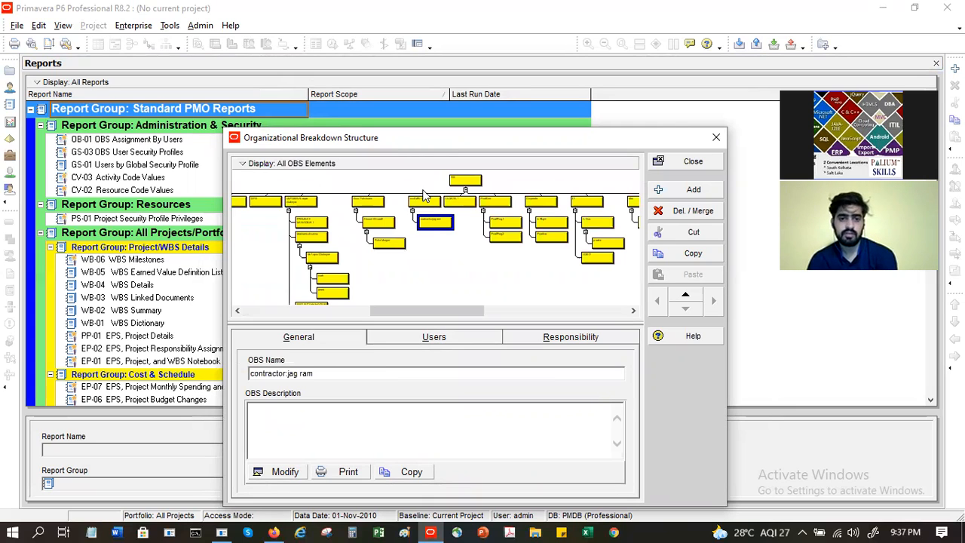
double_click(431, 229)
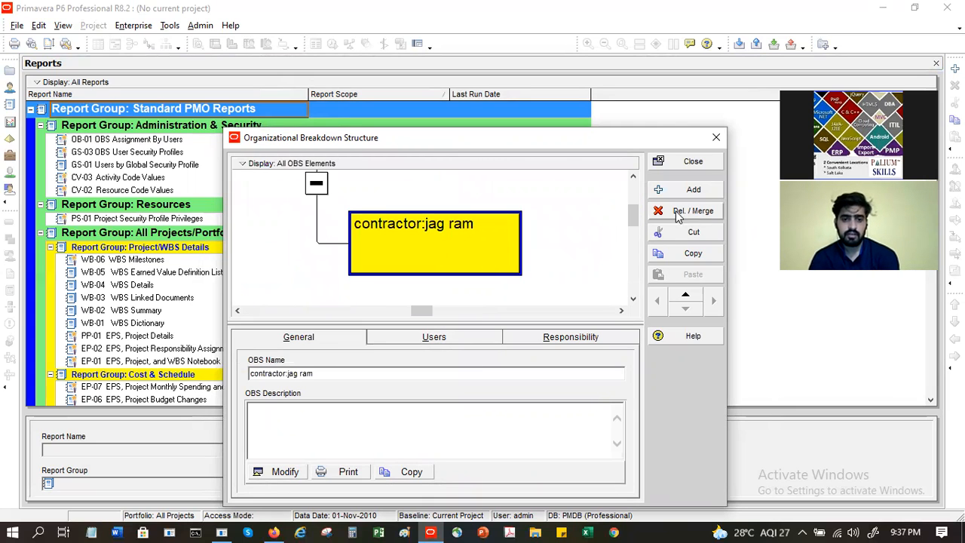
scroll(595, 194, "up", 5)
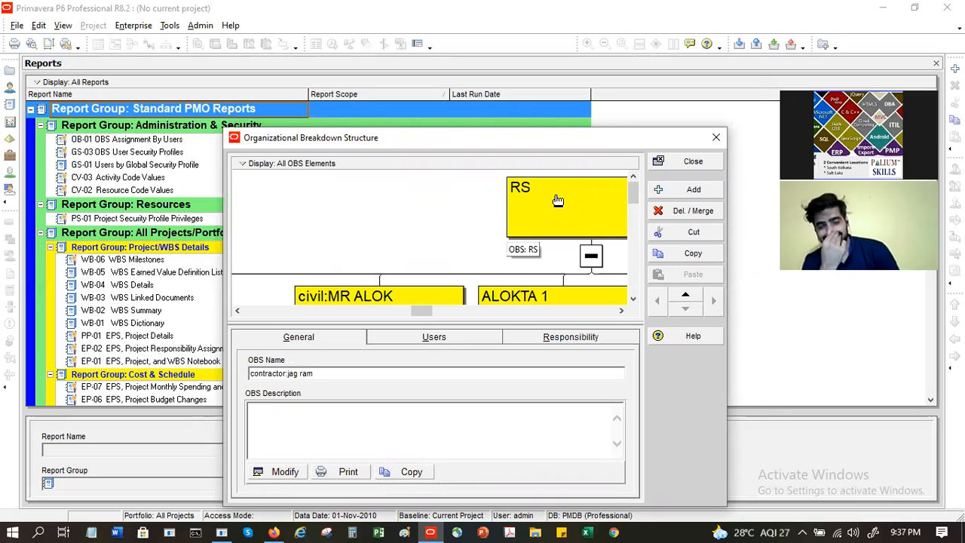
left_click(590, 259)
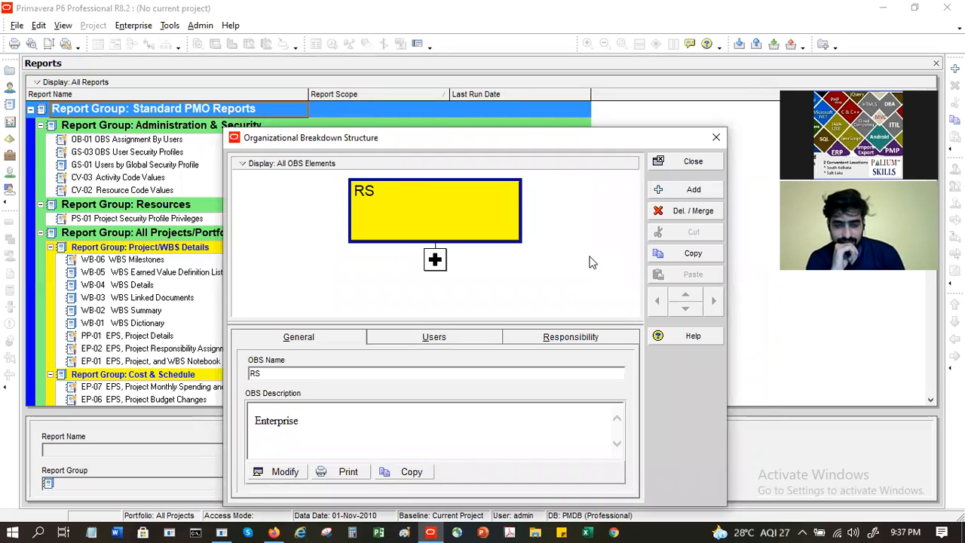
left_click(435, 259)
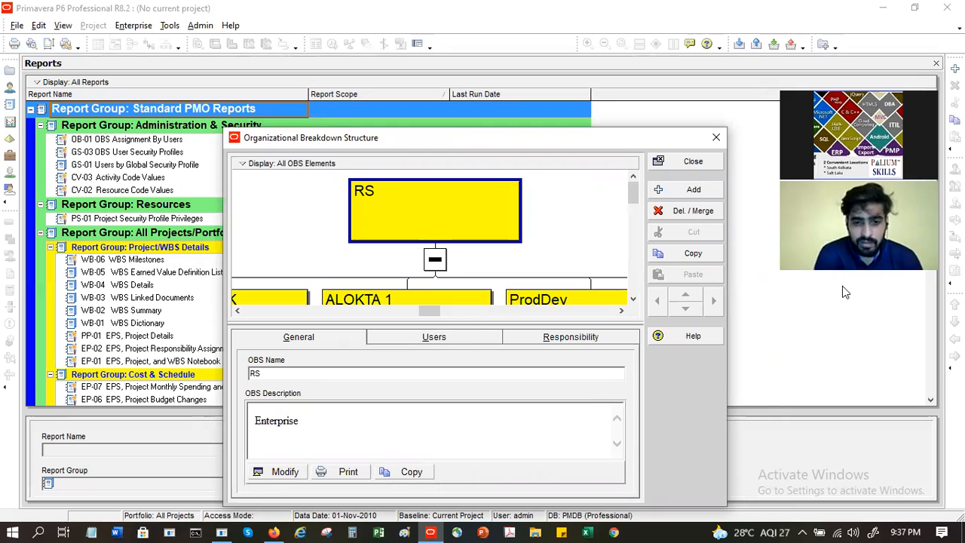
Step: Return the OBS to Table View, collapse three branches, and select MA
left_click(236, 166)
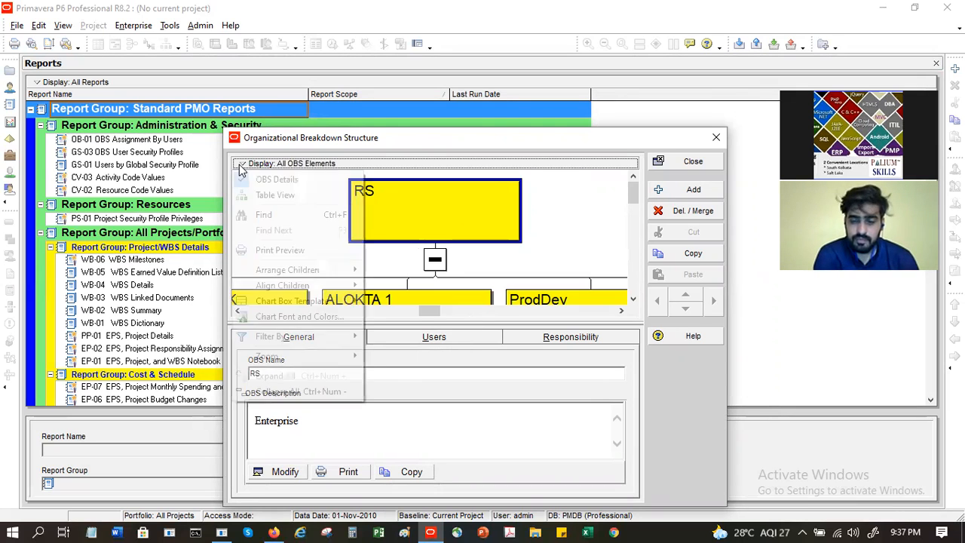
left_click(270, 196)
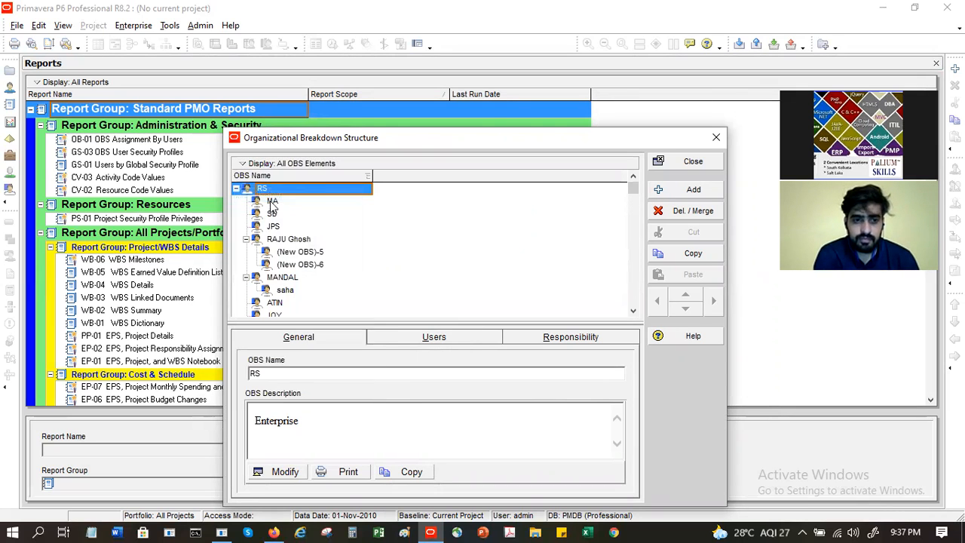
left_click(246, 239)
left_click(246, 253)
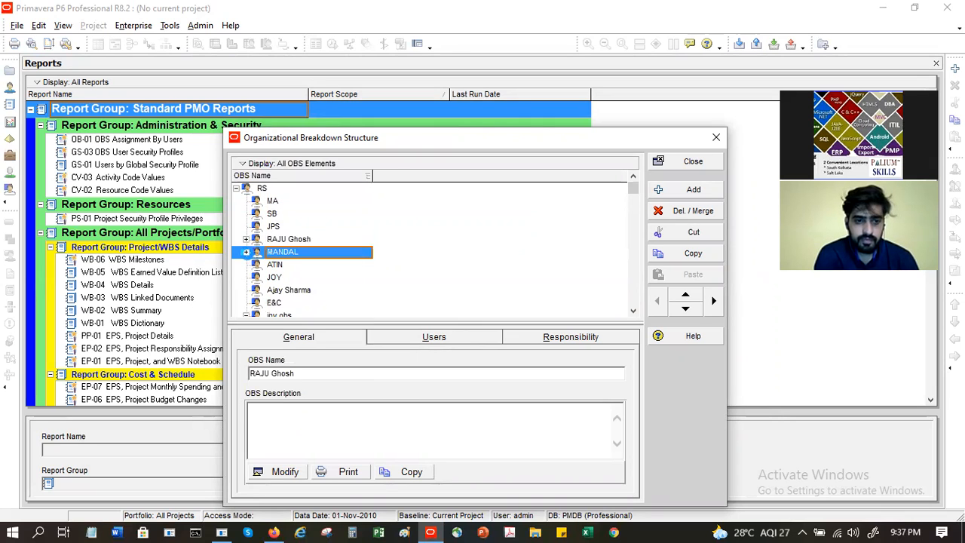
scroll(286, 279, "down", 1)
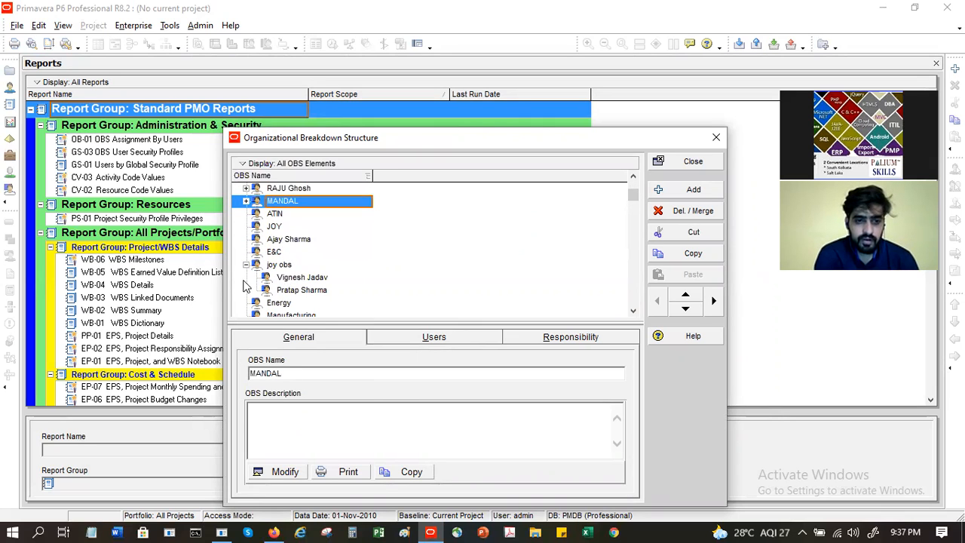
left_click(246, 265)
scroll(361, 253, "up", 2)
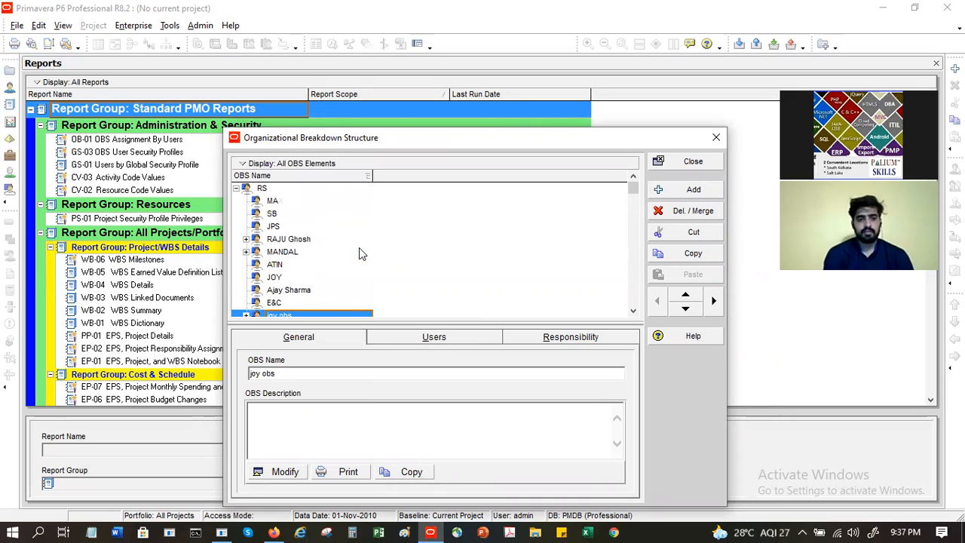
left_click(282, 206)
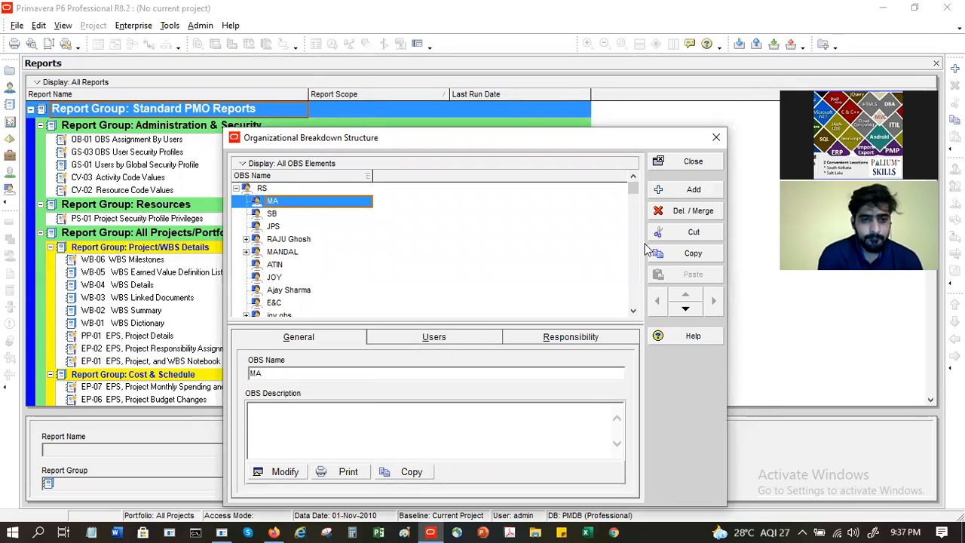
Step: Add an OBS element named with a person's full name, indent it under MA, and show its Users
left_click(676, 194)
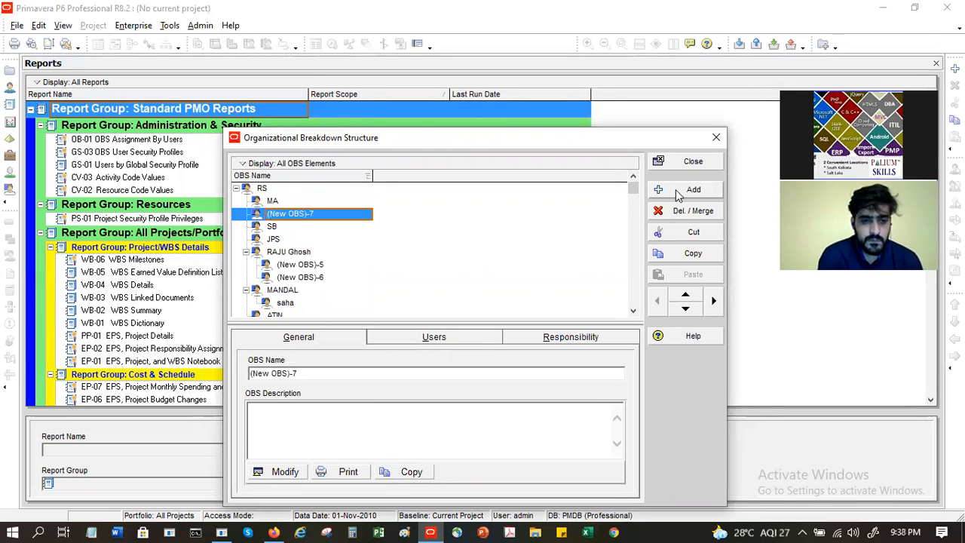
left_click(349, 213)
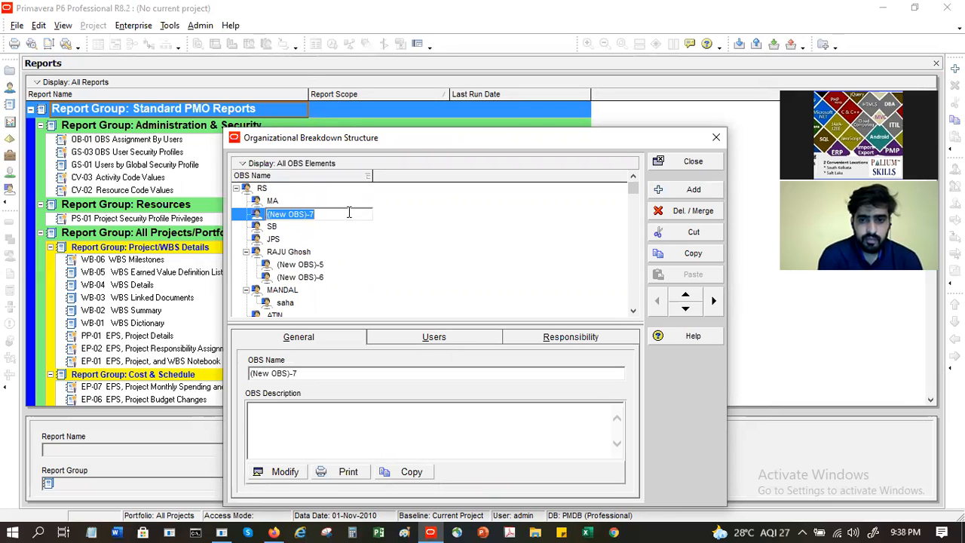
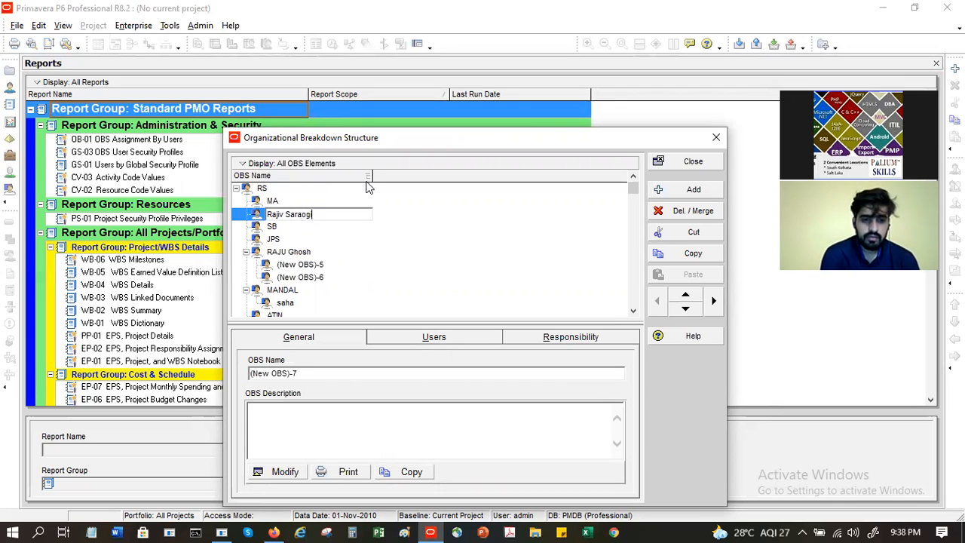
key("Return")
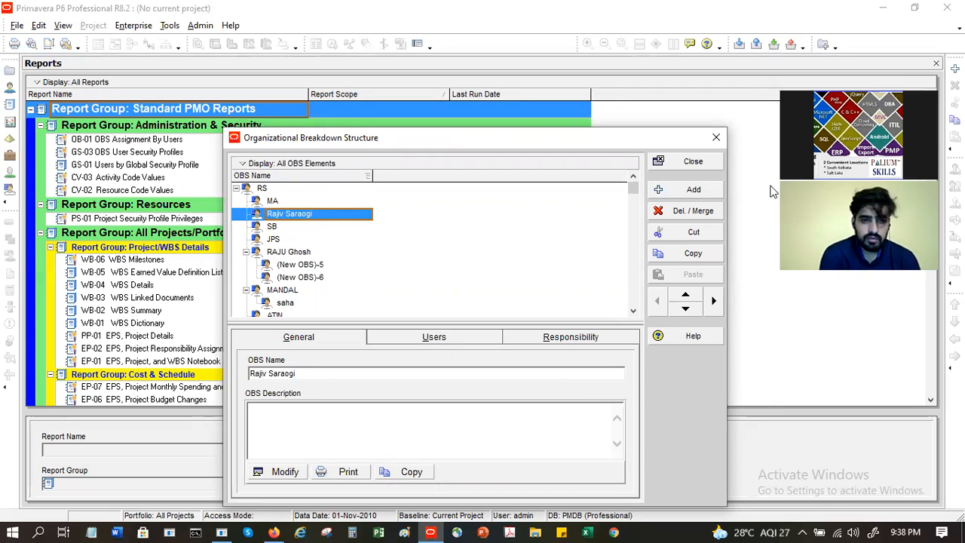
left_click(715, 302)
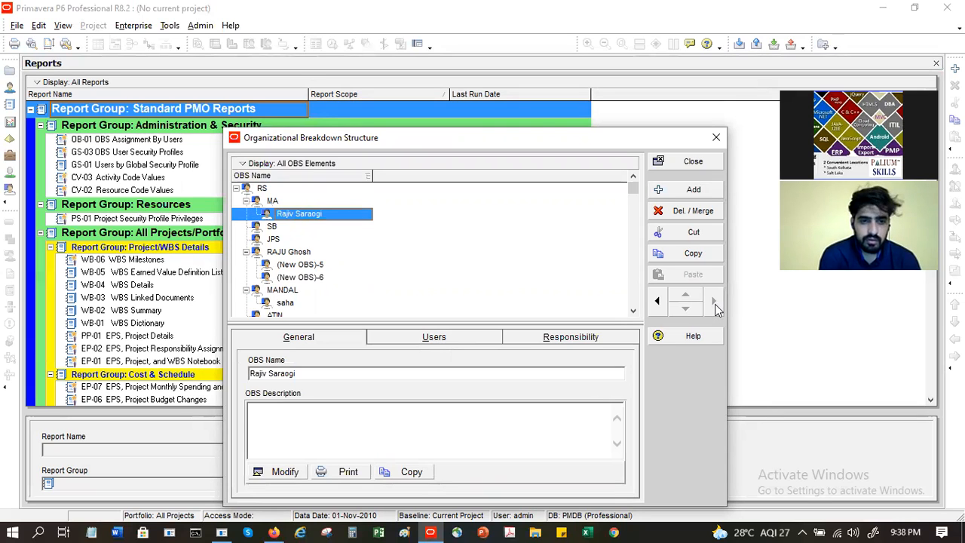
left_click(289, 202)
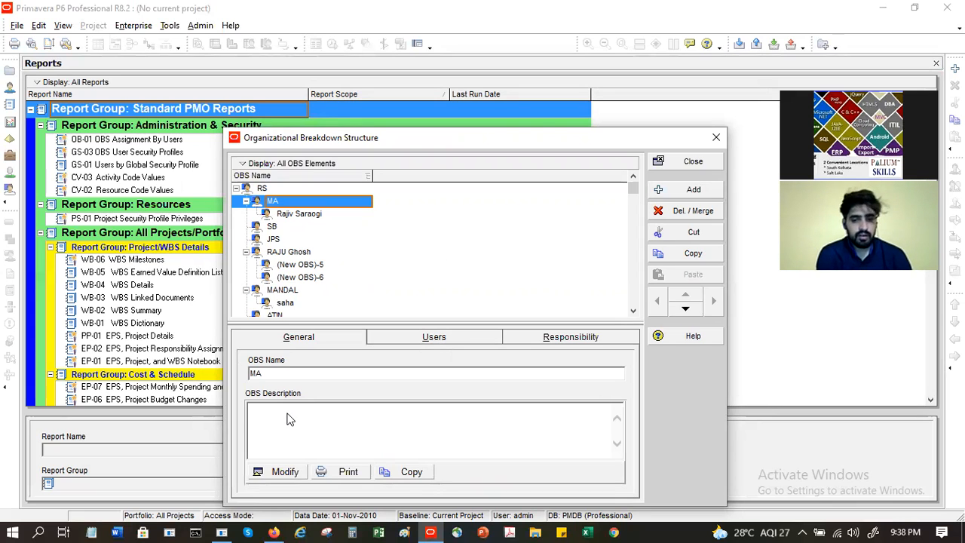
left_click(292, 213)
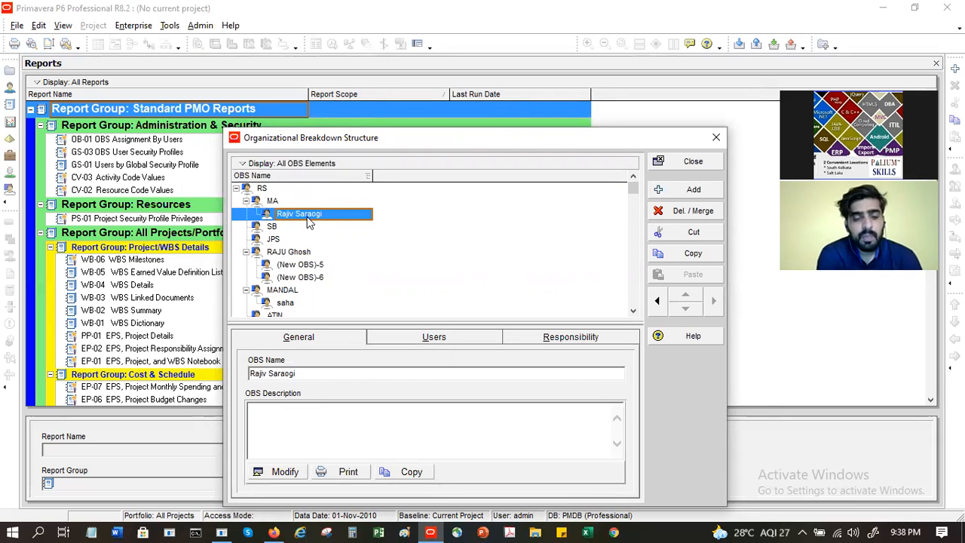
left_click(426, 339)
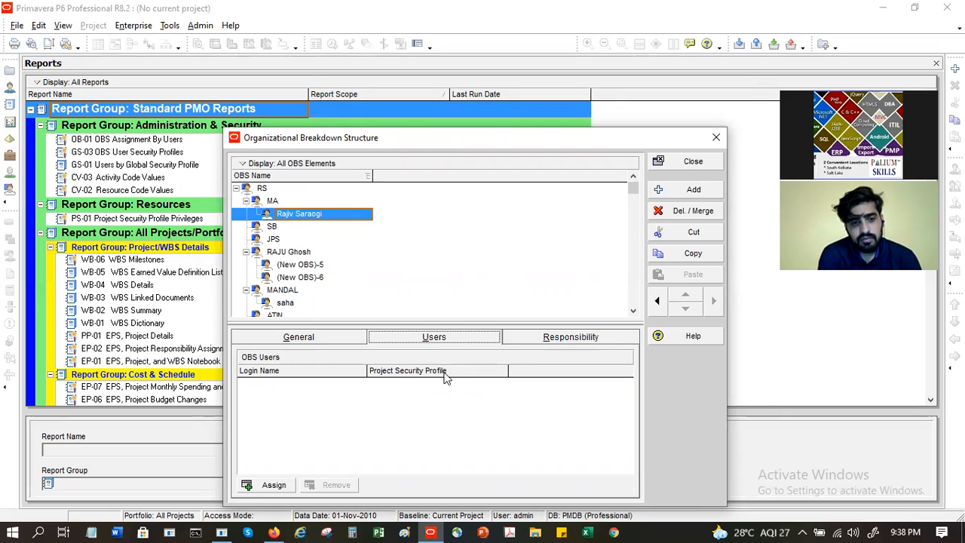
Step: Assign the non-admin user login to the new OBS element, then view its Responsibility tab
left_click(270, 487)
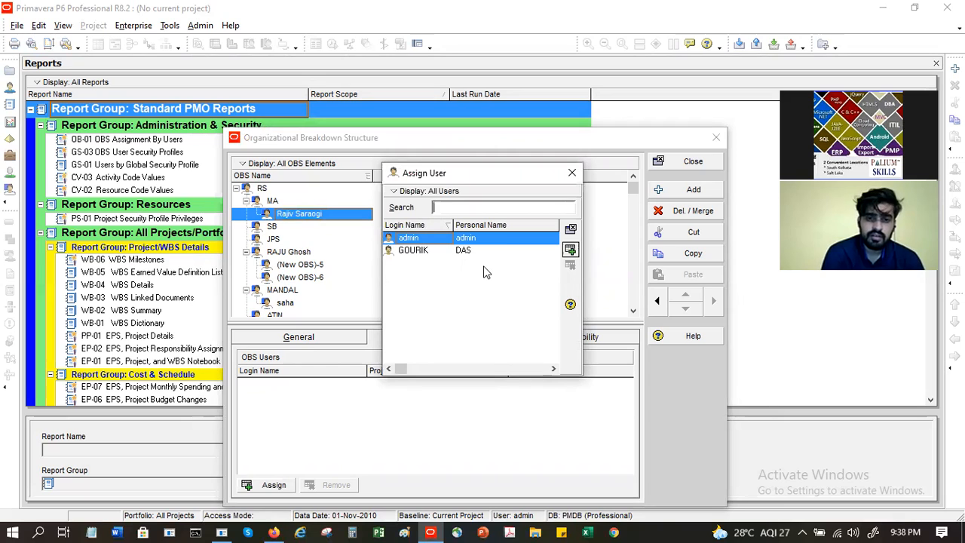
left_click(430, 251)
left_click(570, 250)
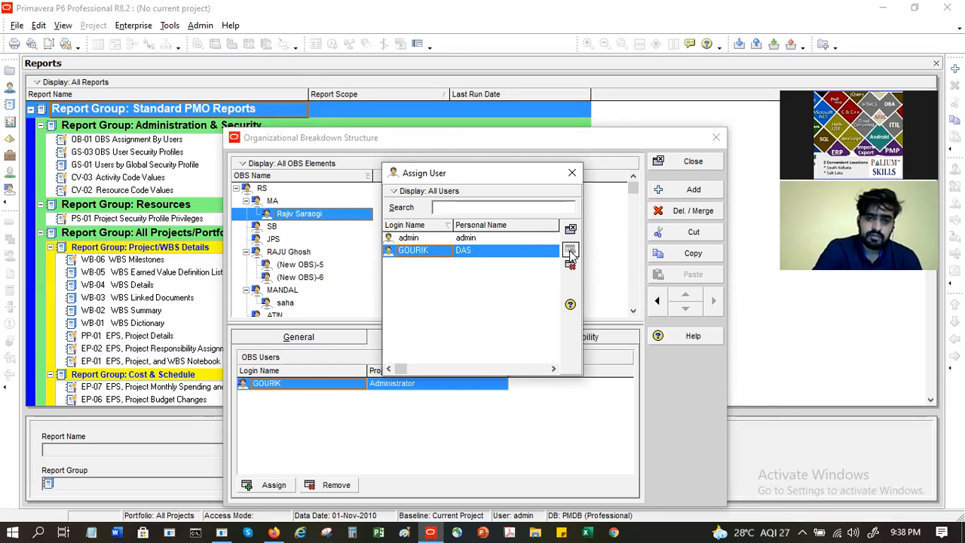
left_click(571, 173)
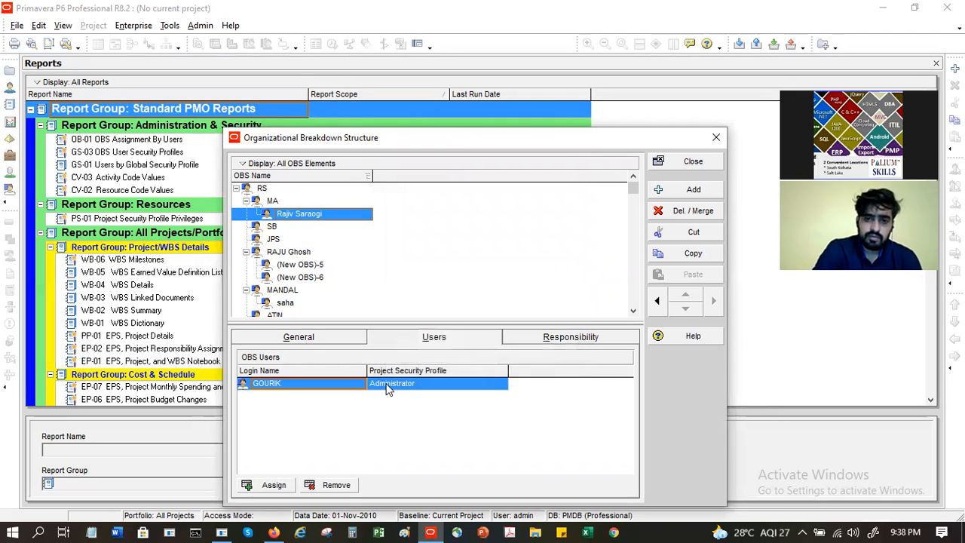
left_click(560, 345)
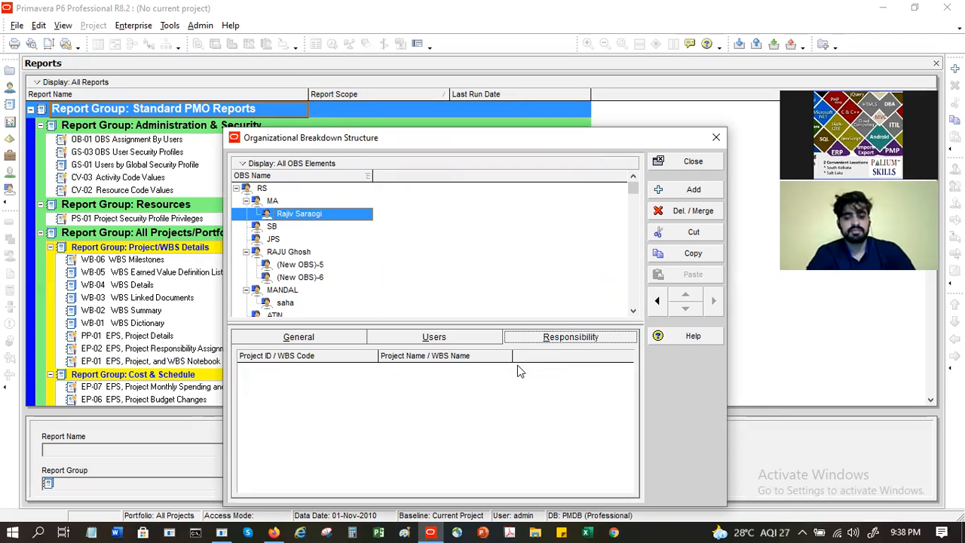
Step: Review SB's Responsibility, General and Users tabs, then close the OBS window
left_click(273, 226)
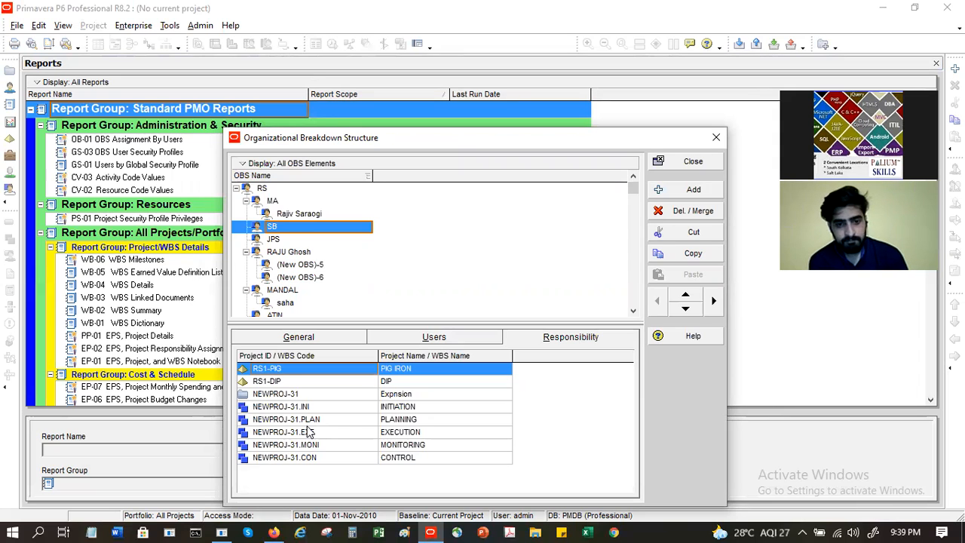
left_click(296, 337)
left_click(450, 338)
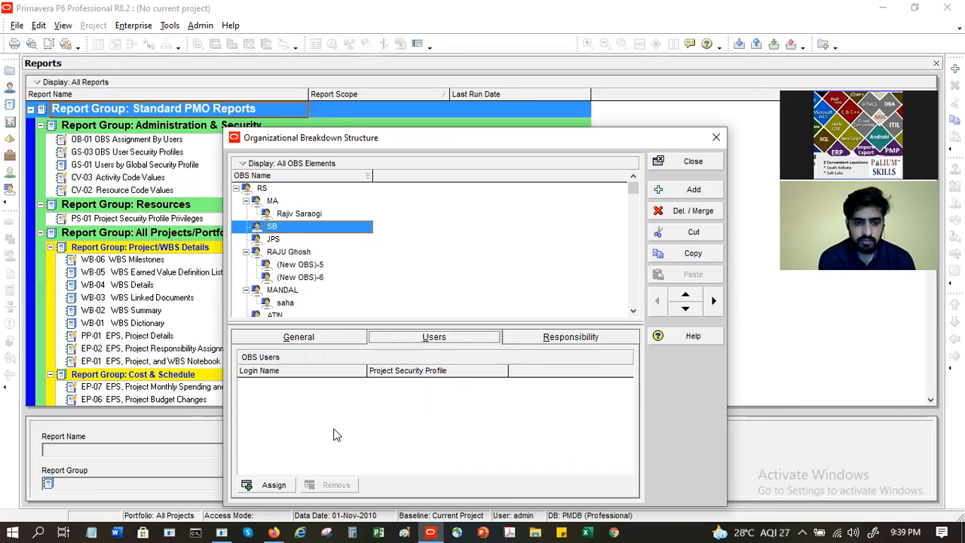
left_click(707, 163)
left_click(189, 138)
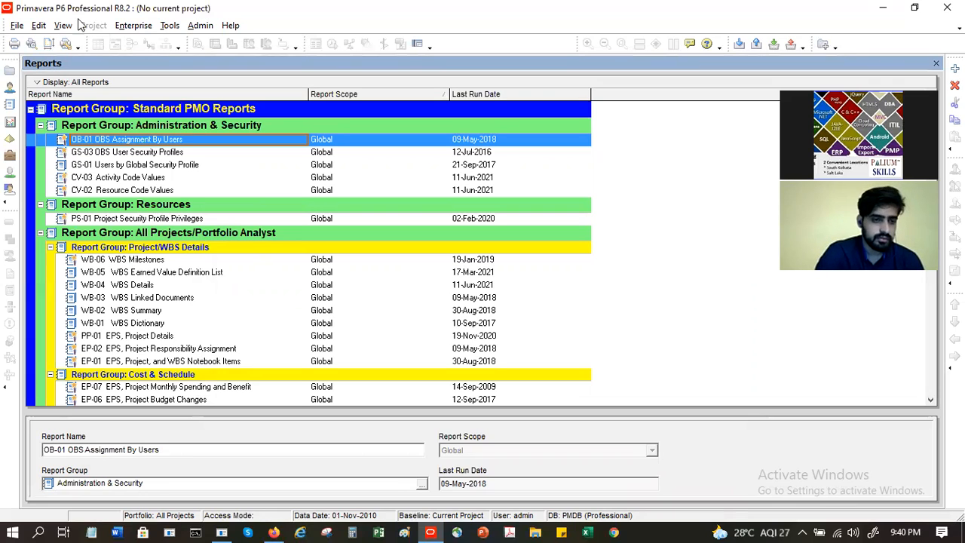
left_click(130, 28)
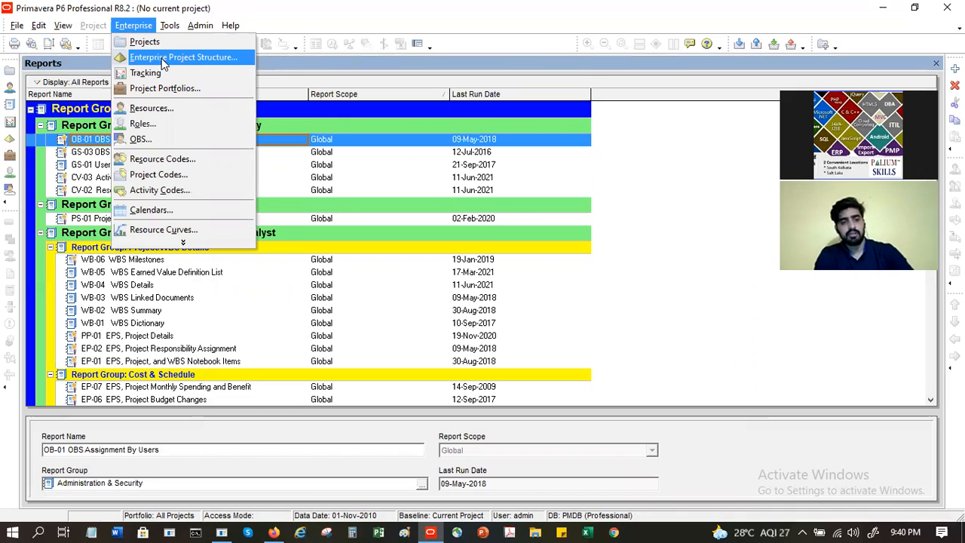
left_click(42, 67)
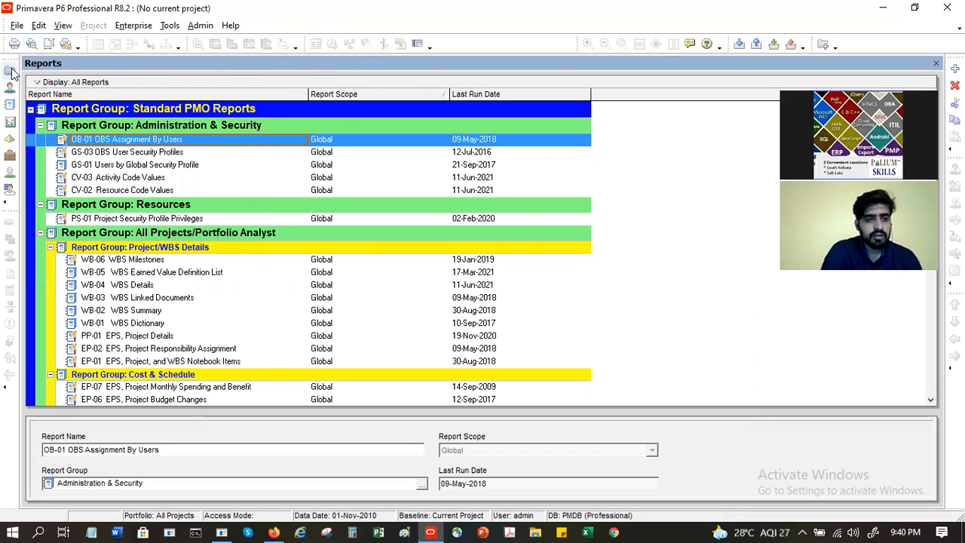
Step: Open the Projects window and scroll through the EPS and project table
left_click(10, 71)
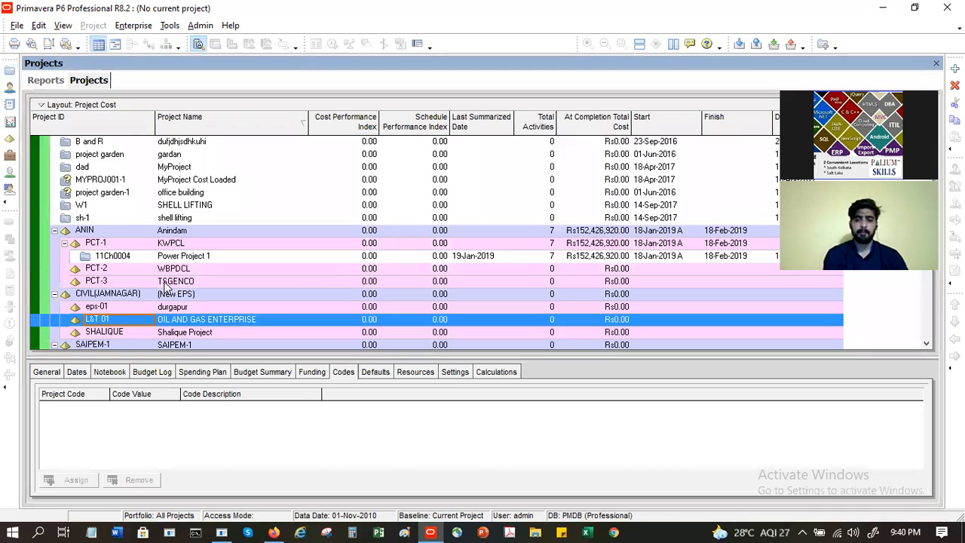
scroll(215, 246, "up", 3)
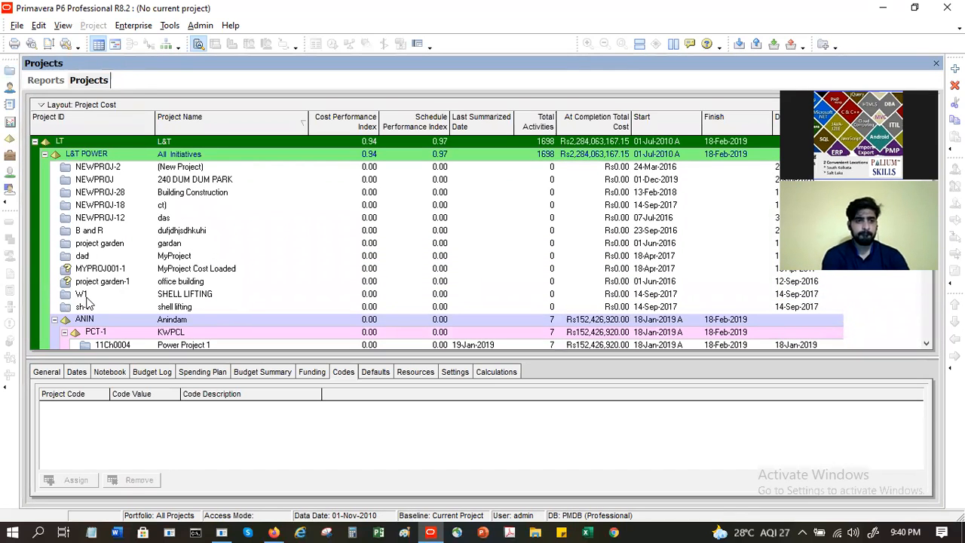
scroll(87, 301, "down", 4)
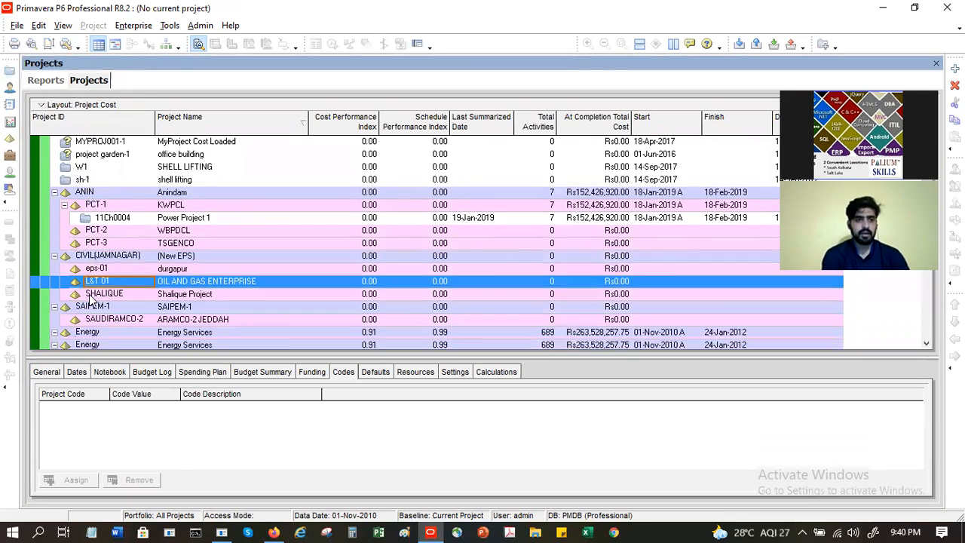
scroll(91, 296, "down", 1)
scroll(229, 328, "down", 1)
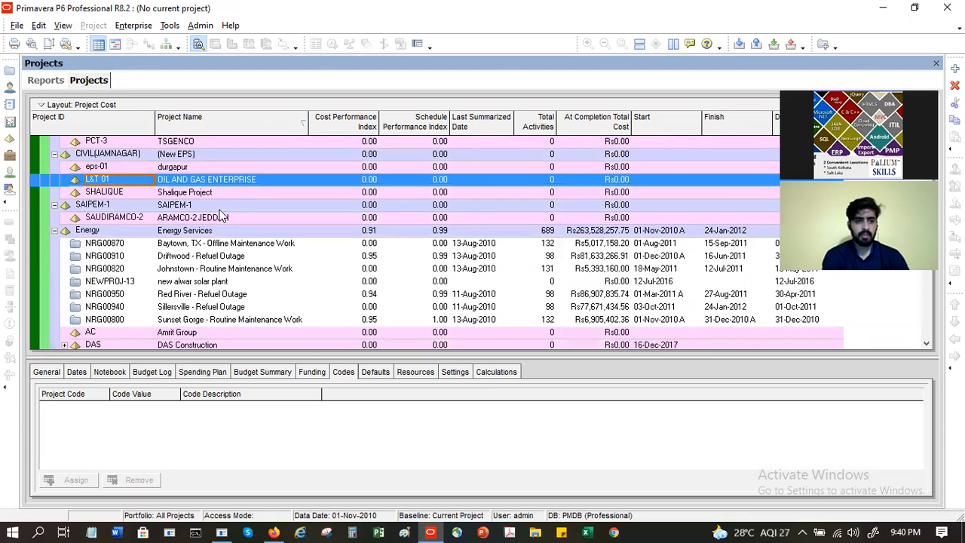
scroll(241, 289, "down", 1)
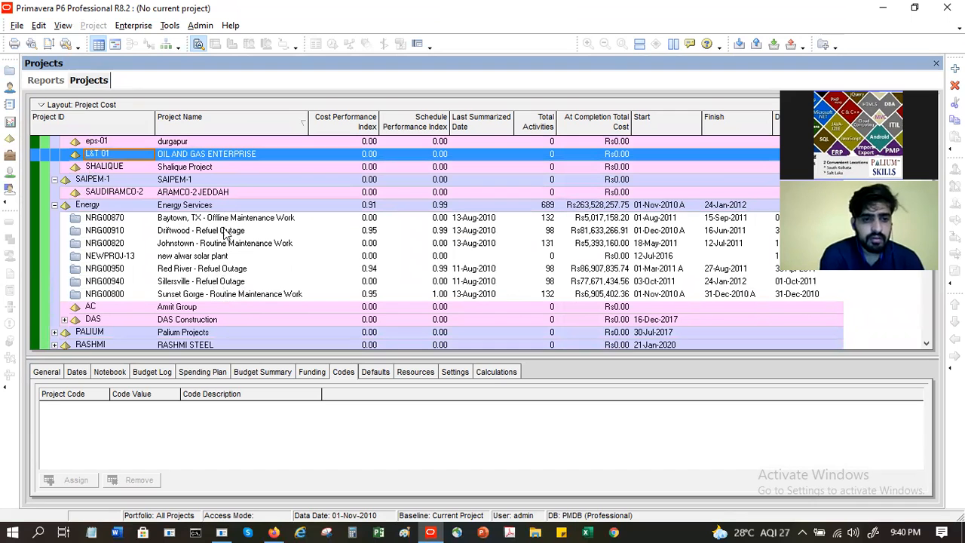
scroll(225, 268, "up", 2)
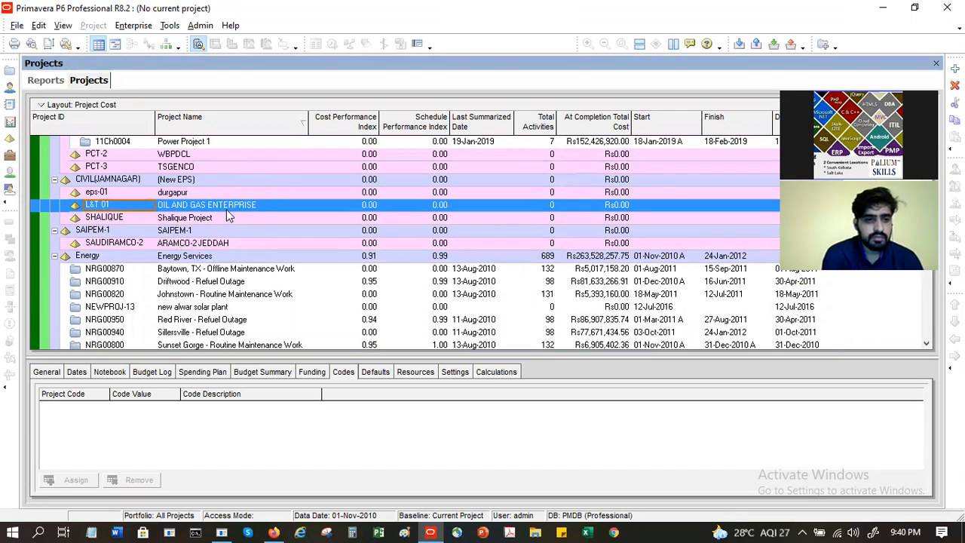
scroll(226, 211, "up", 1)
scroll(227, 214, "up", 2)
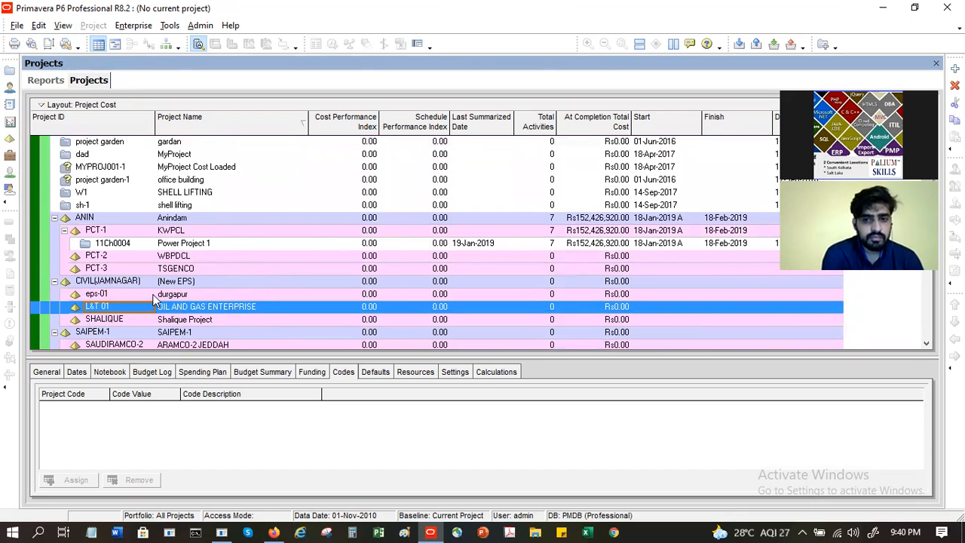
Step: Delete the PCT-3 (TSGENCO) EPS element under ANIN and confirm with Yes
left_click(221, 267)
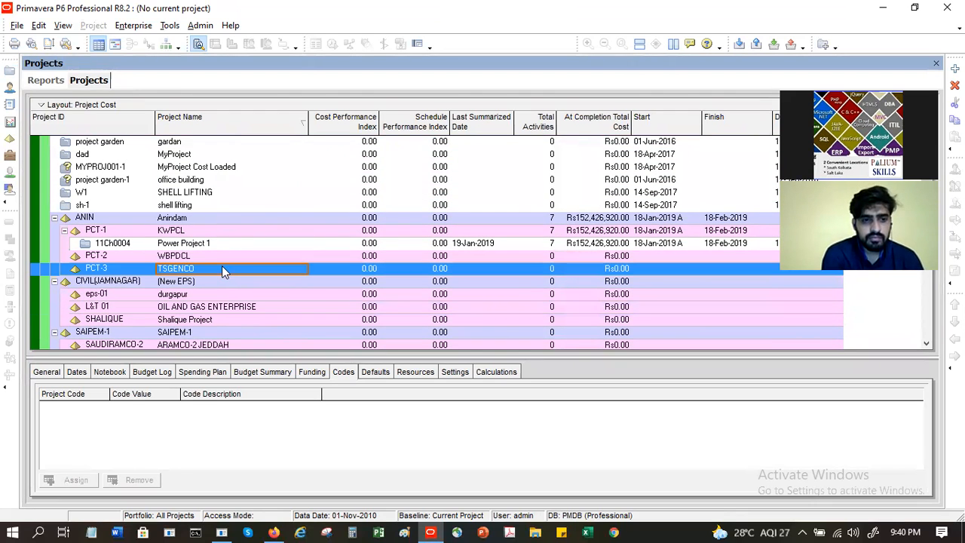
right_click(222, 265)
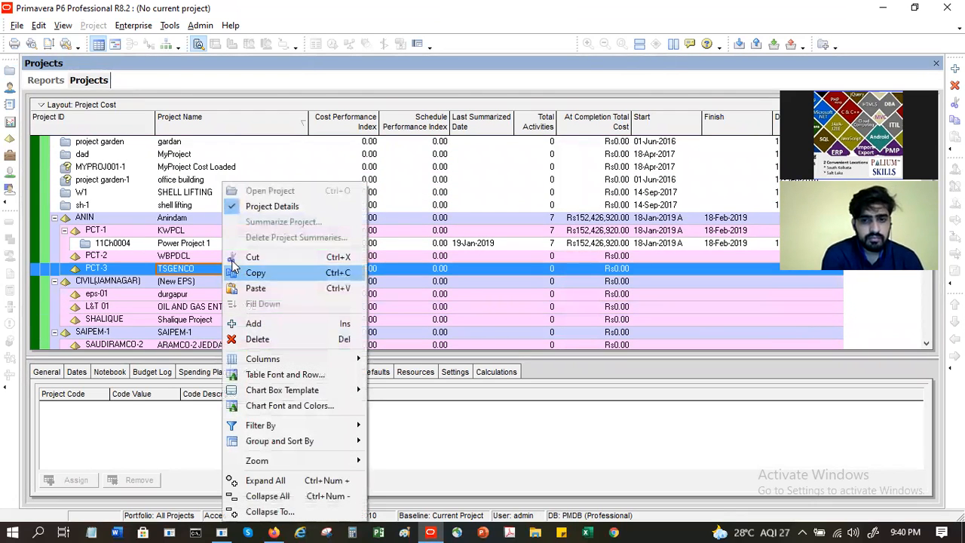
left_click(260, 339)
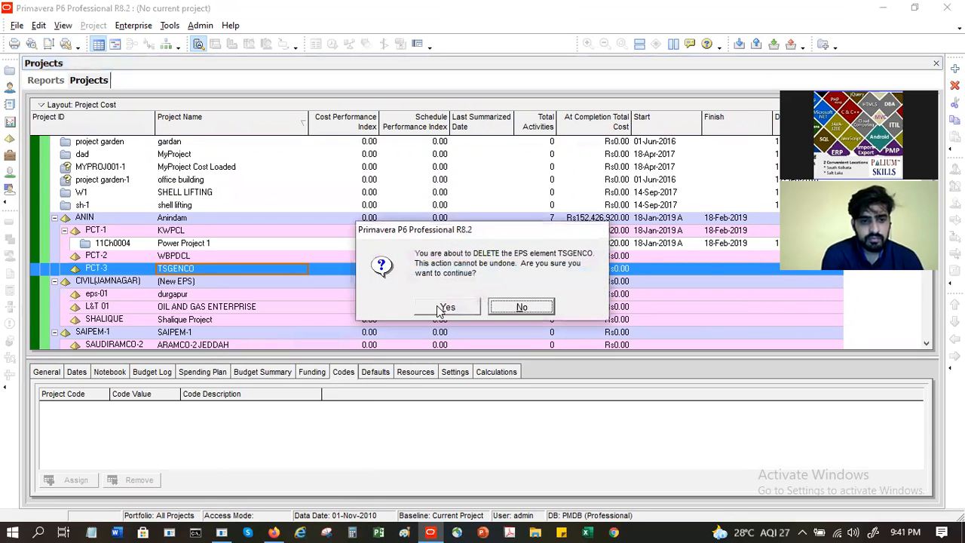
left_click(443, 306)
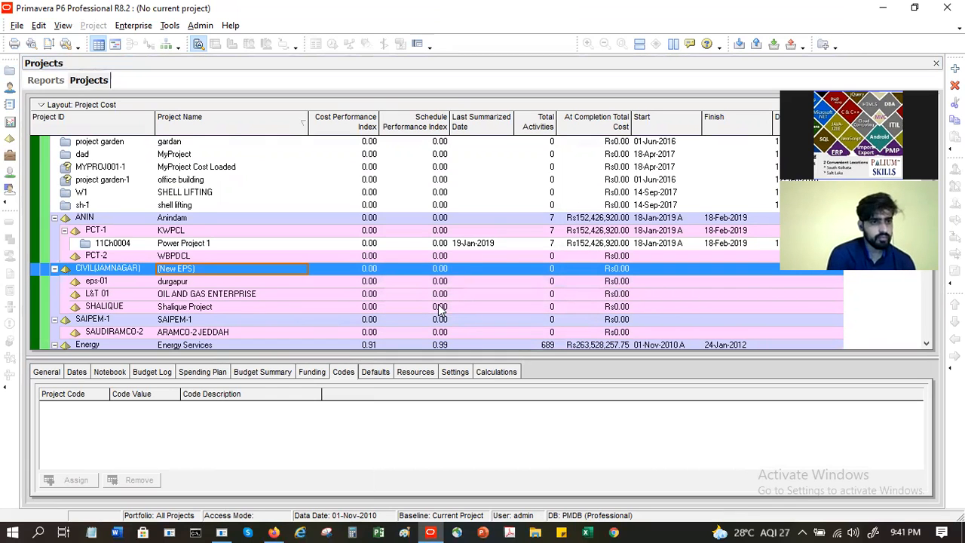
Step: Delete the eps-01 (durgapur) EPS element from the Projects window and confirm with Yes
scroll(187, 233, "up", 1)
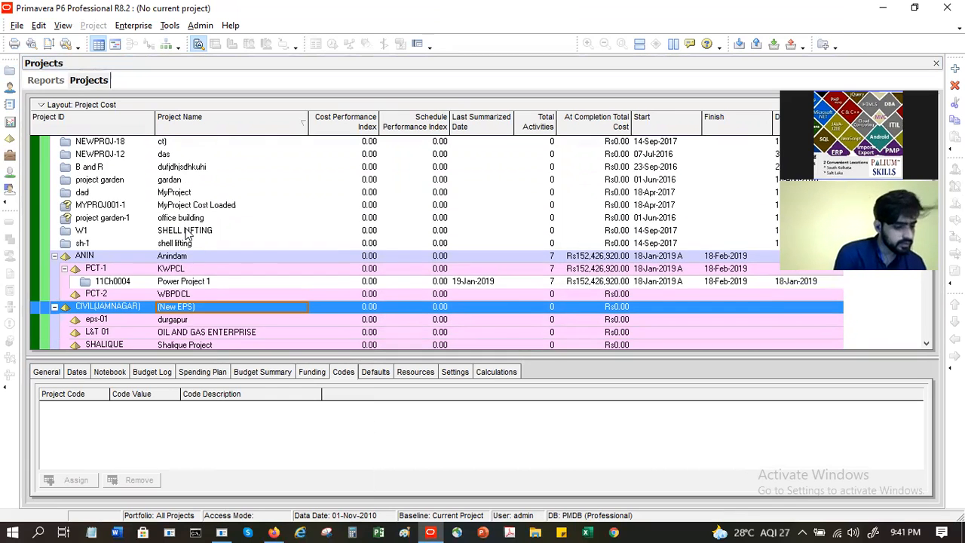
scroll(187, 234, "down", 4)
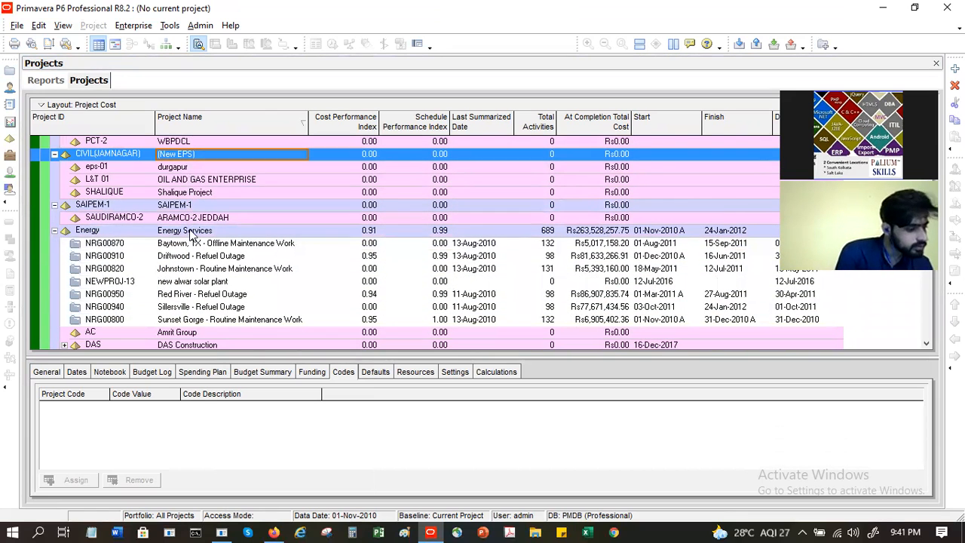
scroll(193, 235, "up", 3)
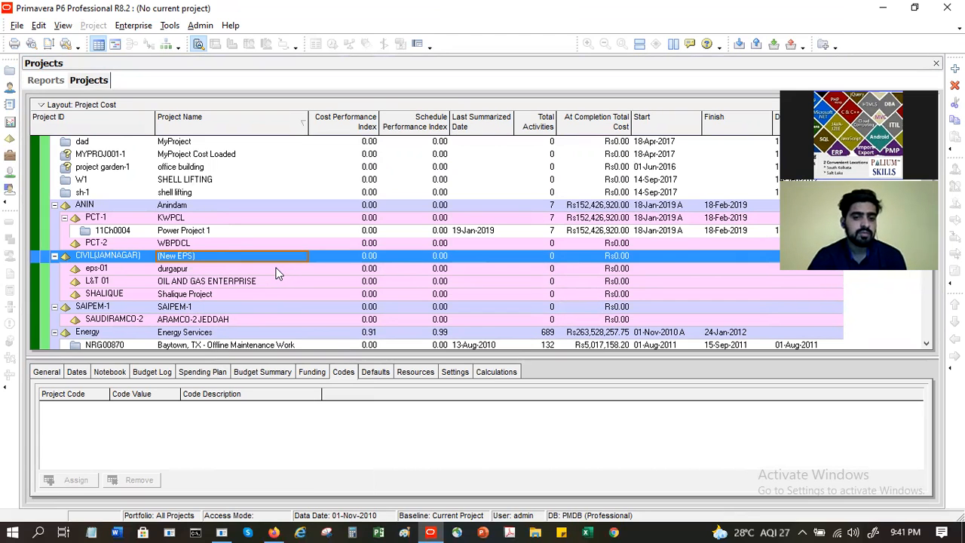
left_click(225, 271)
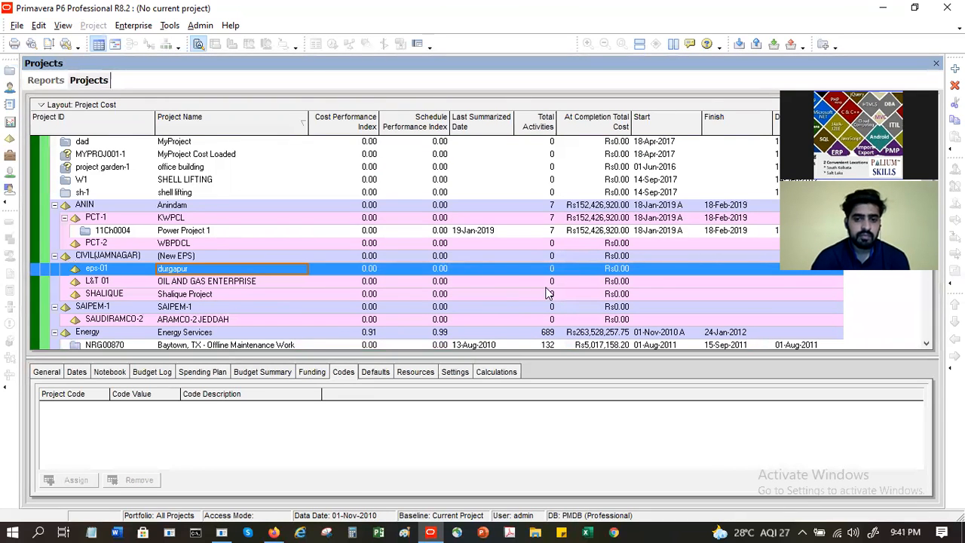
right_click(221, 269)
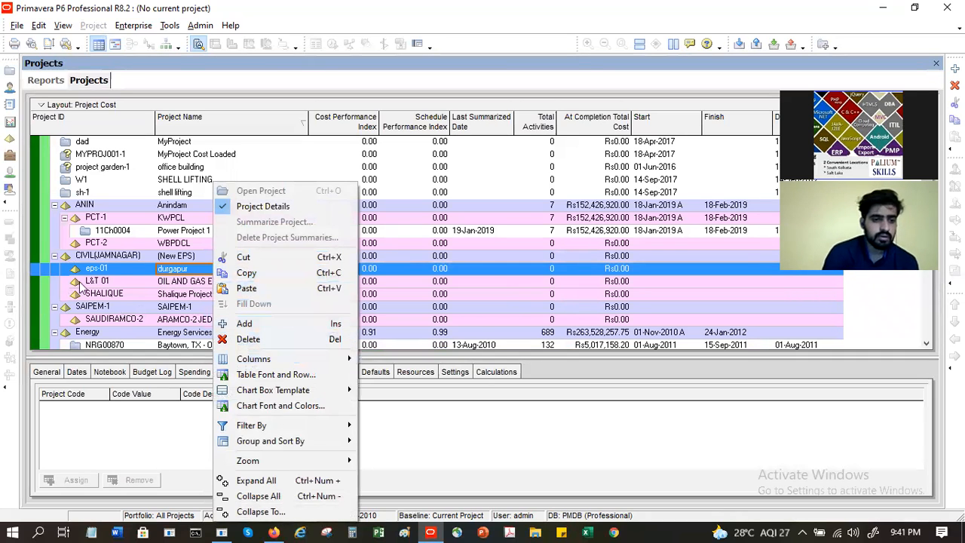
left_click(115, 269)
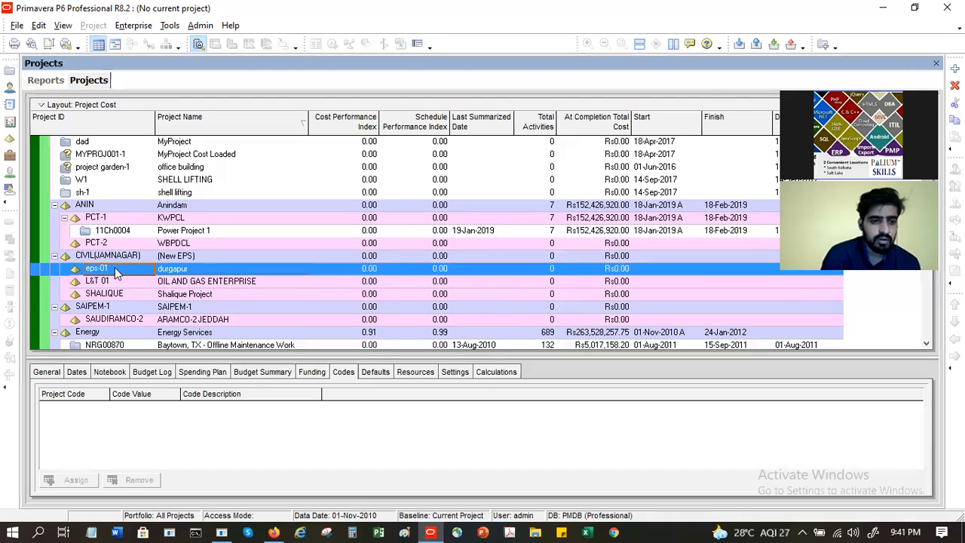
right_click(180, 268)
left_click(217, 340)
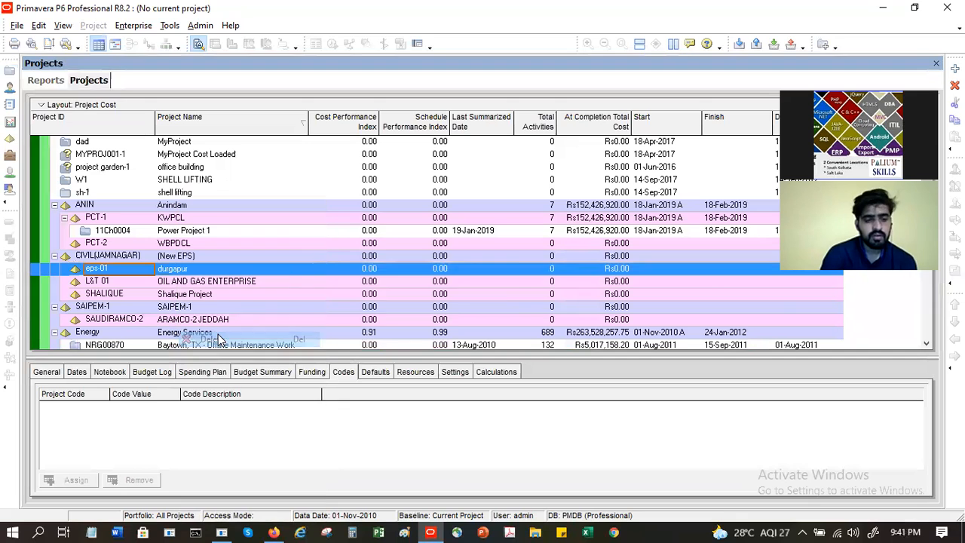
left_click(444, 310)
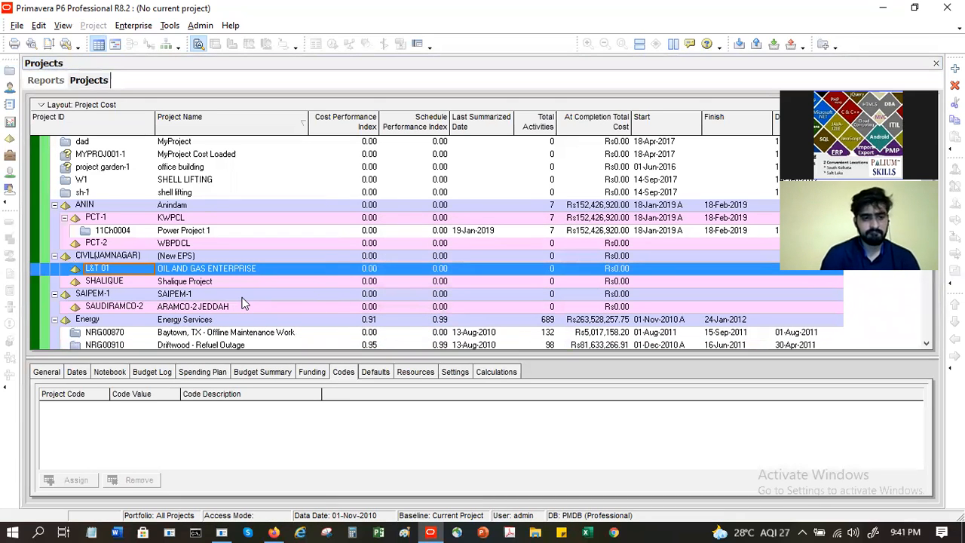
scroll(249, 297, "down", 3)
scroll(249, 292, "down", 5)
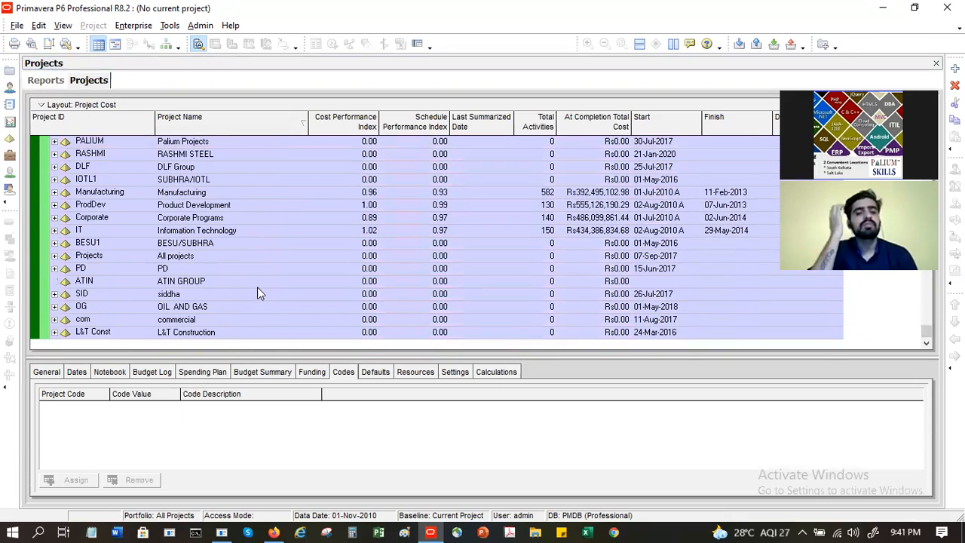
scroll(257, 288, "up", 4)
scroll(256, 292, "up", 6)
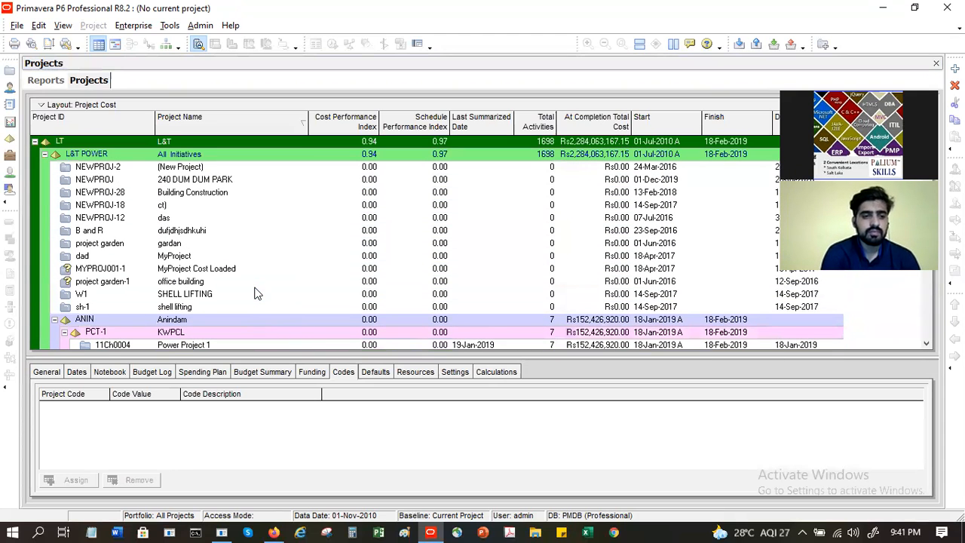
left_click(204, 168)
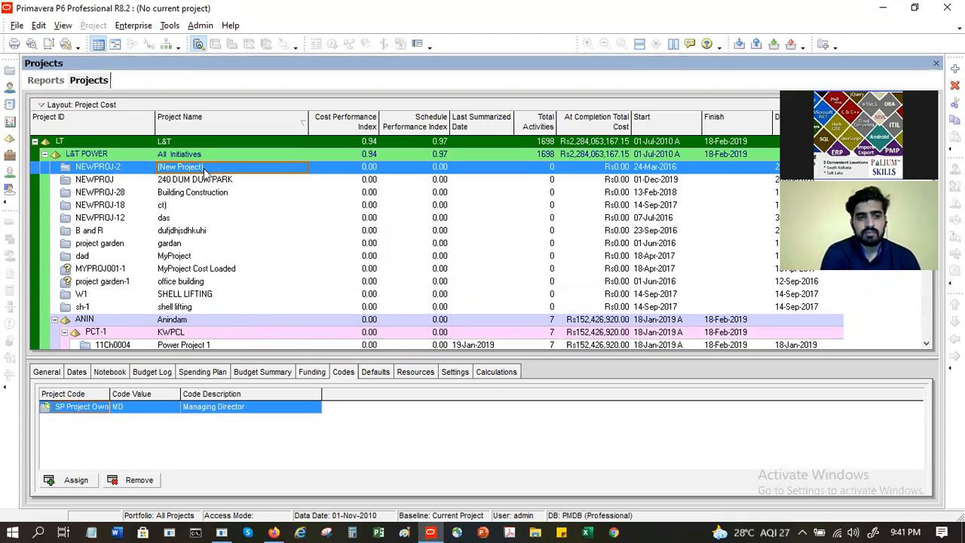
left_click(212, 234)
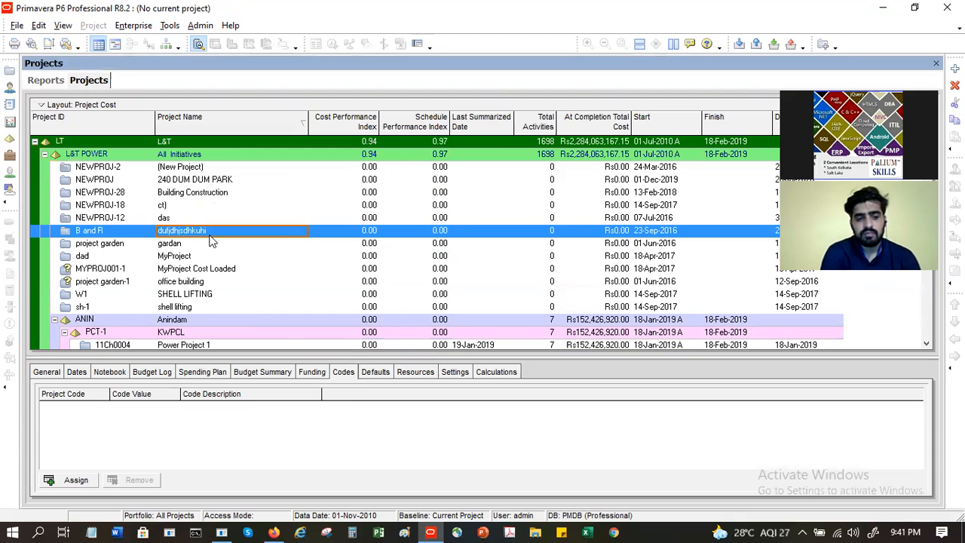
scroll(212, 238, "down", 1)
scroll(212, 240, "down", 5)
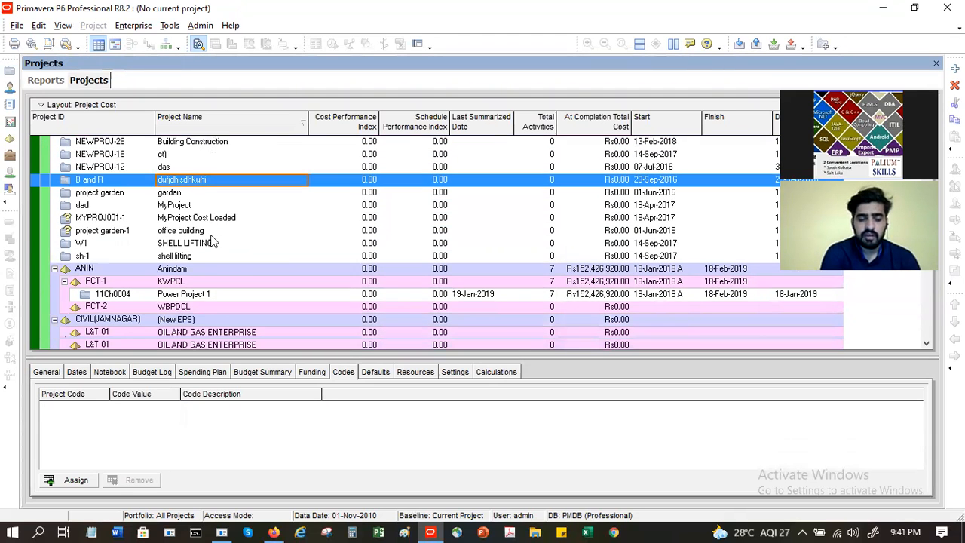
scroll(211, 238, "down", 3)
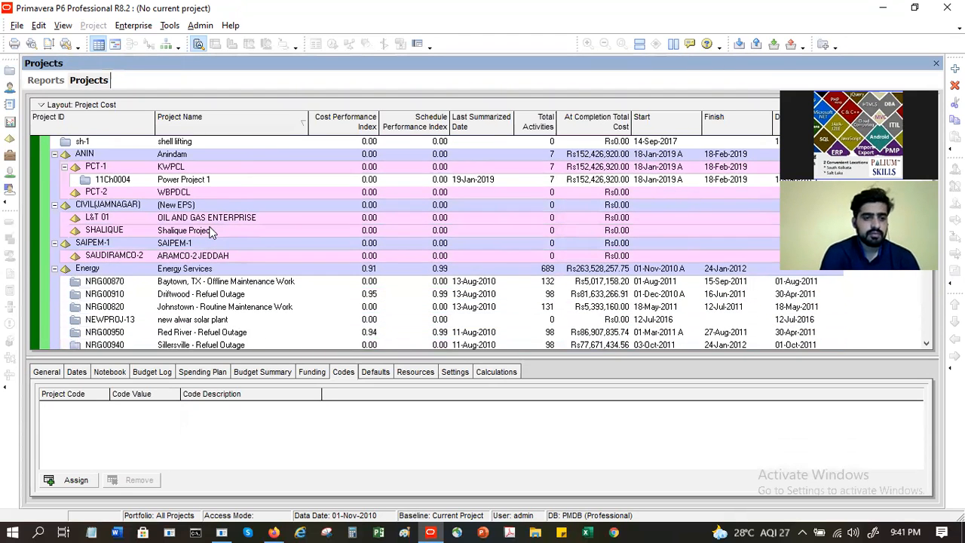
scroll(211, 230, "down", 3)
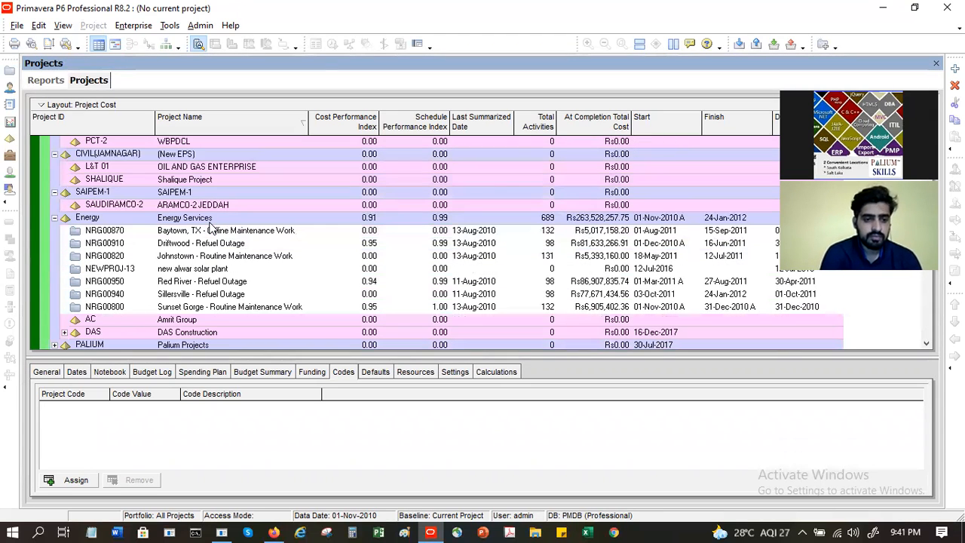
scroll(212, 230, "down", 3)
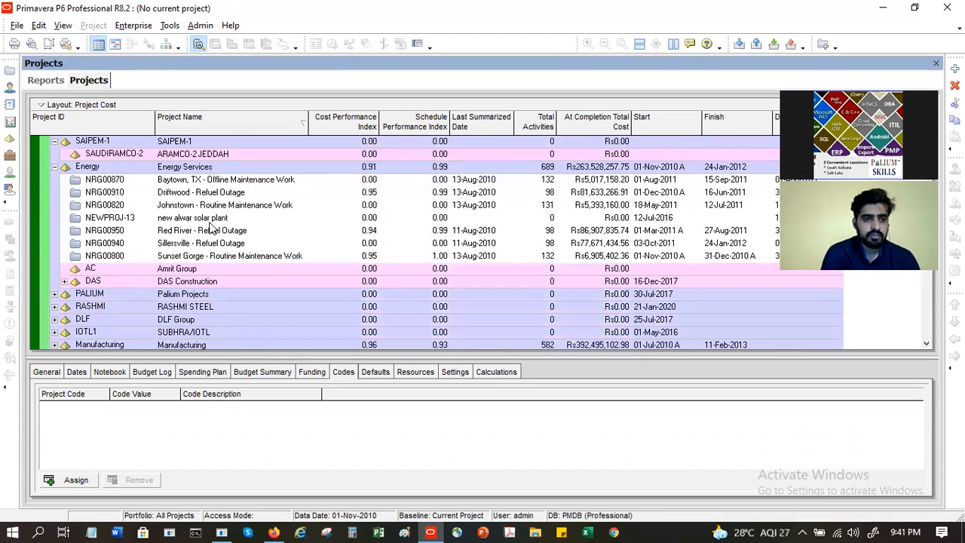
left_click(132, 25)
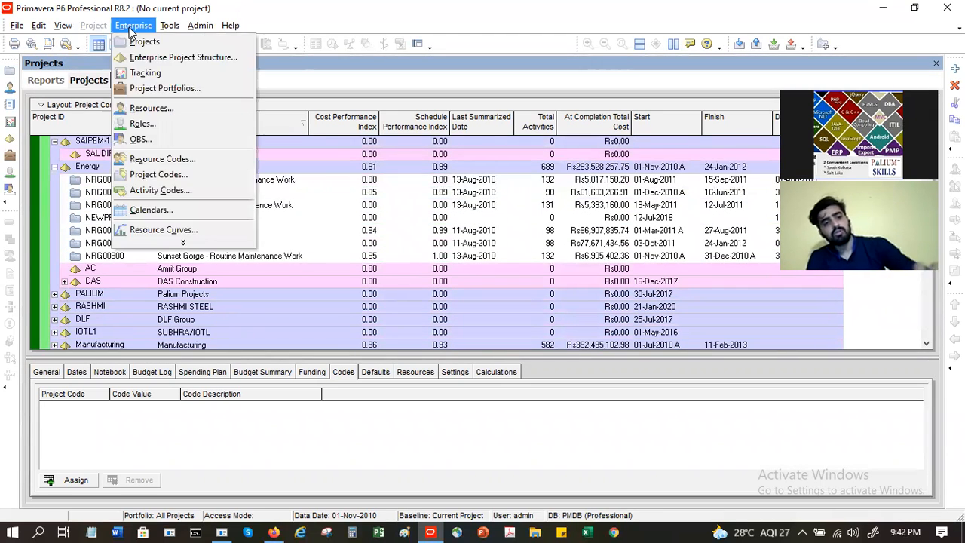
left_click(293, 206)
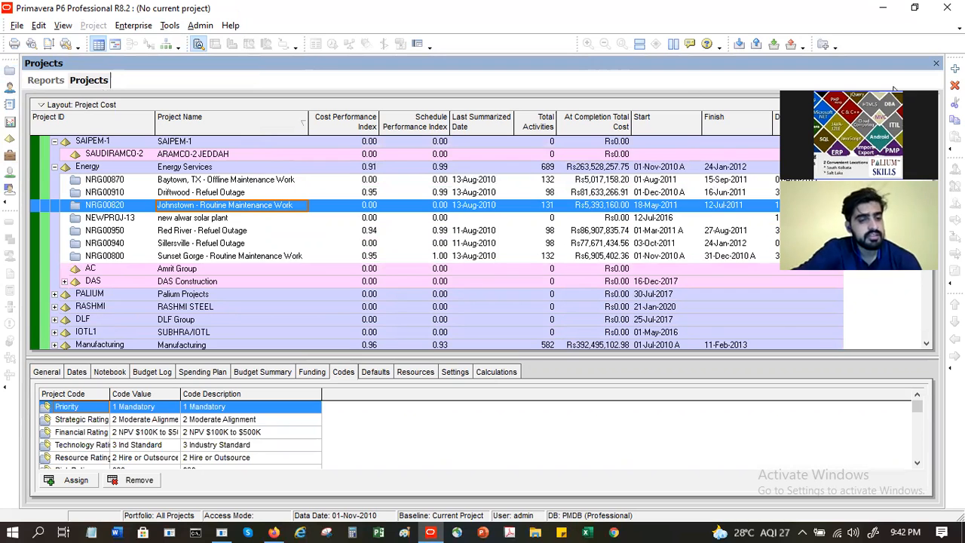
left_click(956, 69)
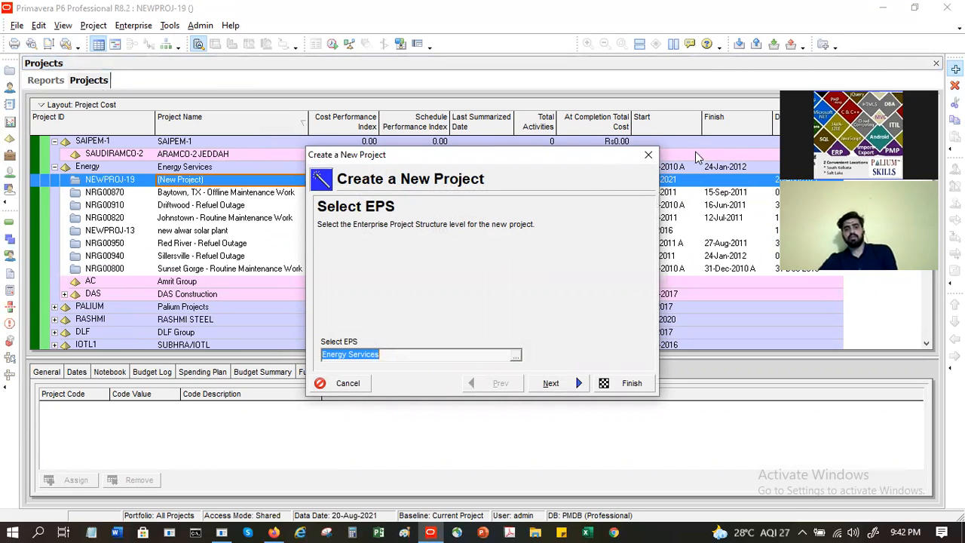
left_click(347, 385)
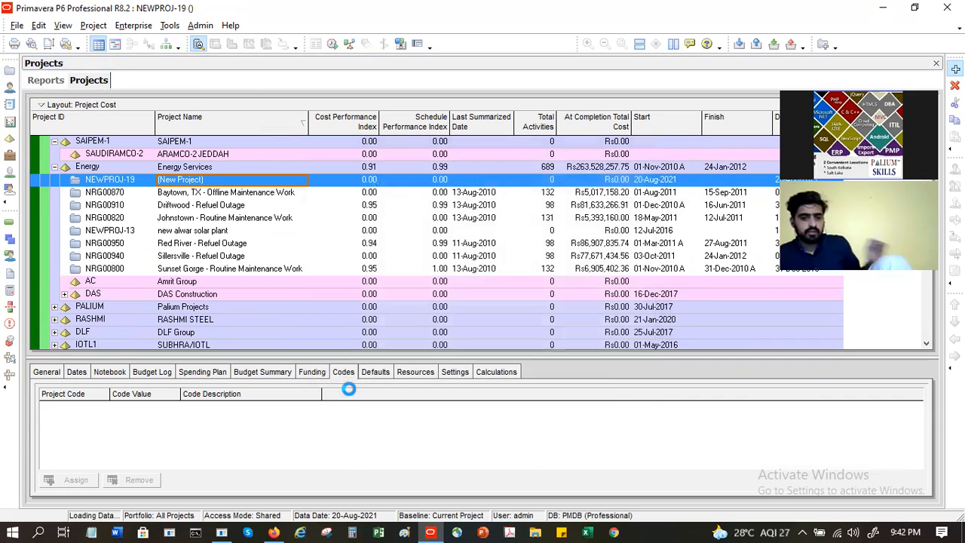
Step: Open the global Calendars list from the Enterprise menu
left_click(140, 27)
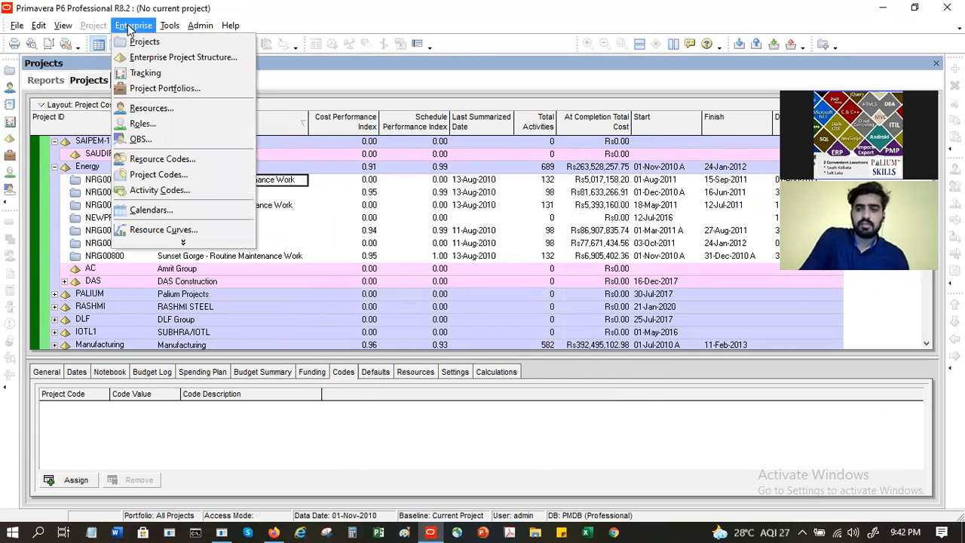
left_click(171, 213)
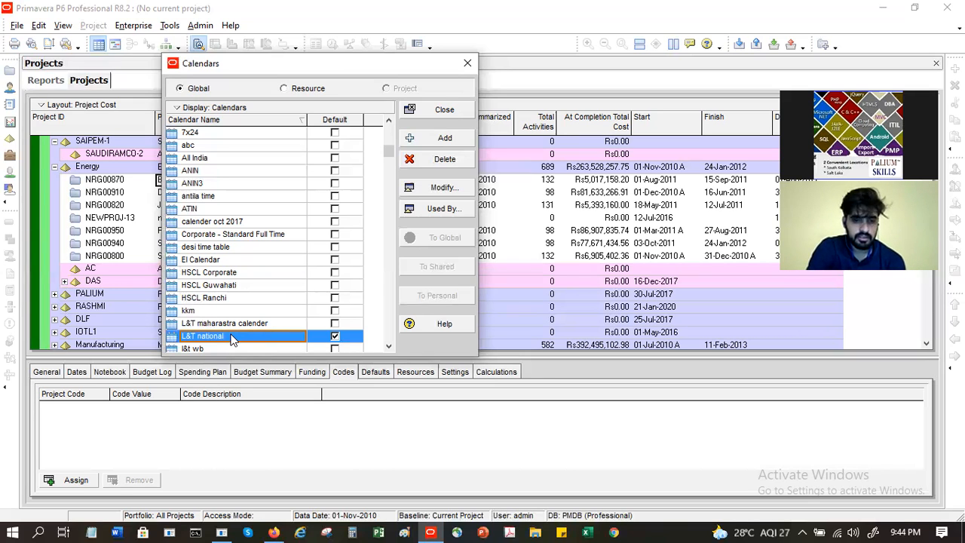
left_click(423, 213)
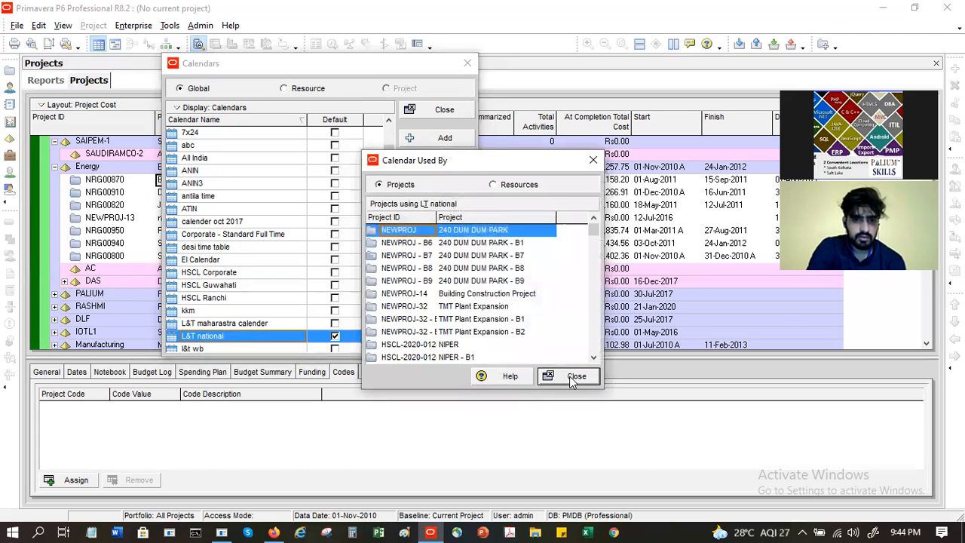
left_click(574, 376)
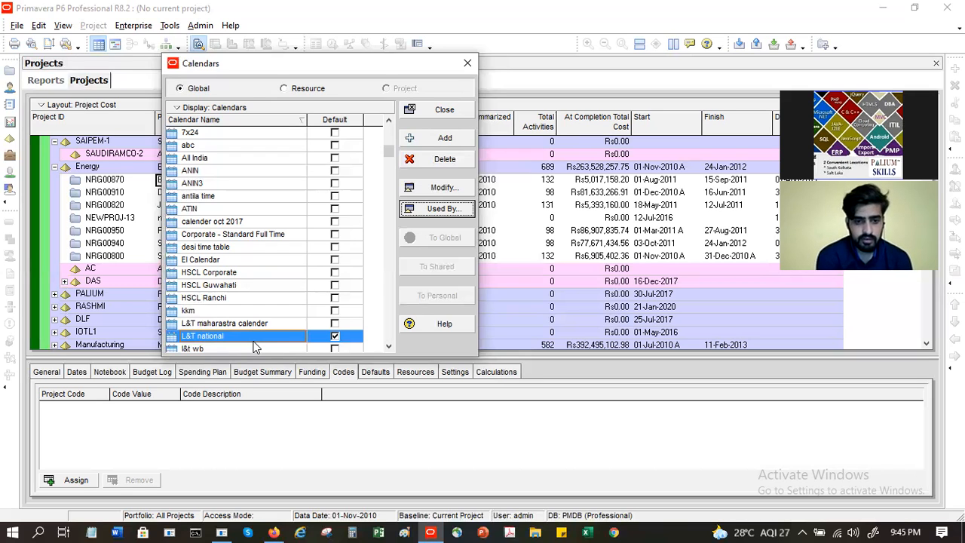
left_click(250, 324)
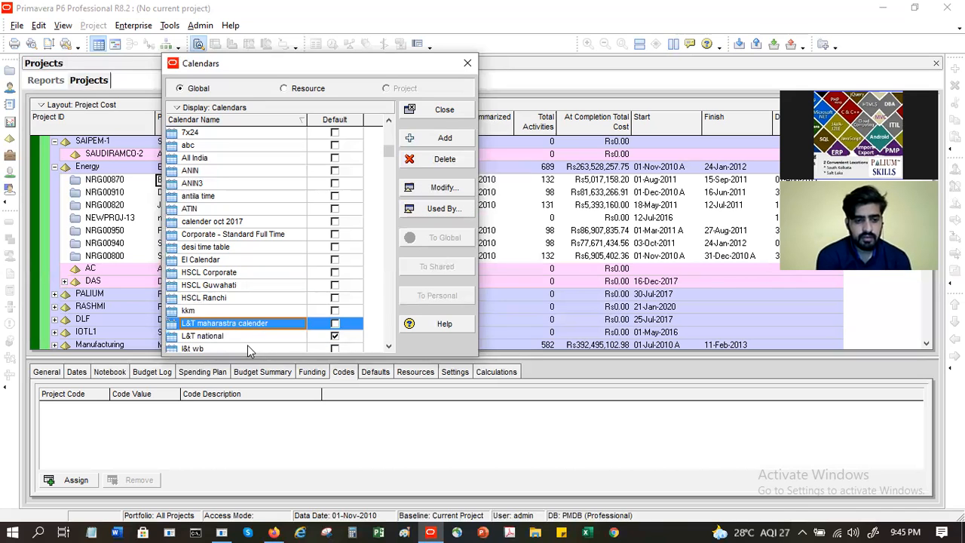
left_click(247, 348)
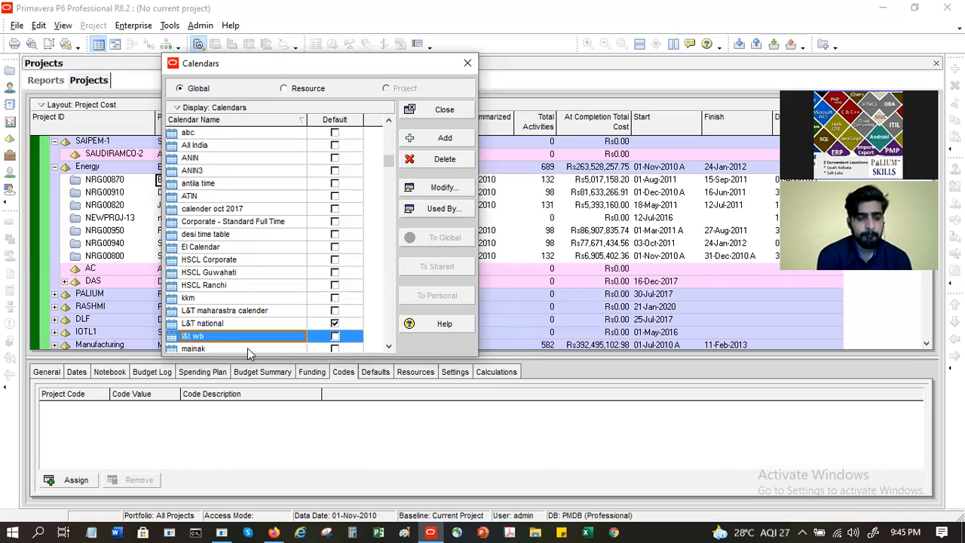
left_click(244, 315)
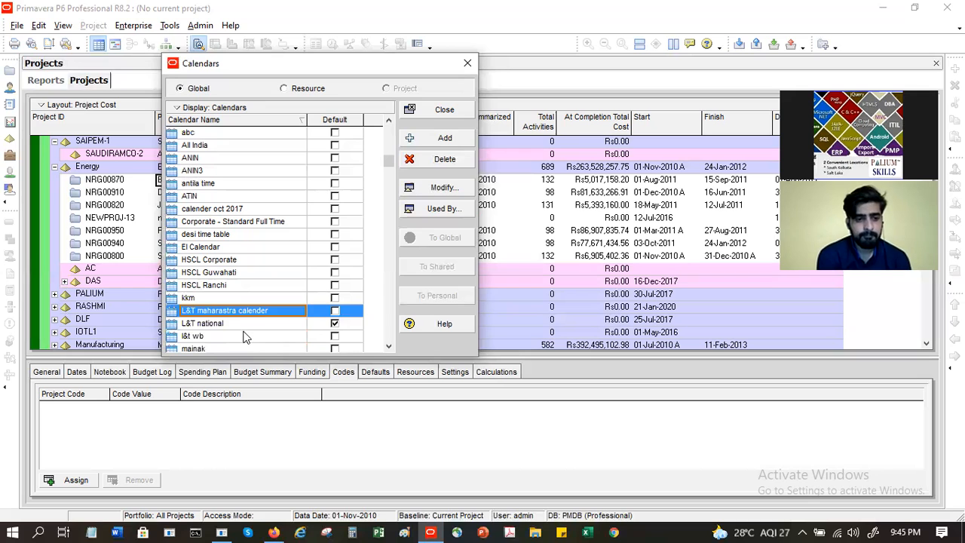
left_click(242, 337)
left_click(241, 324)
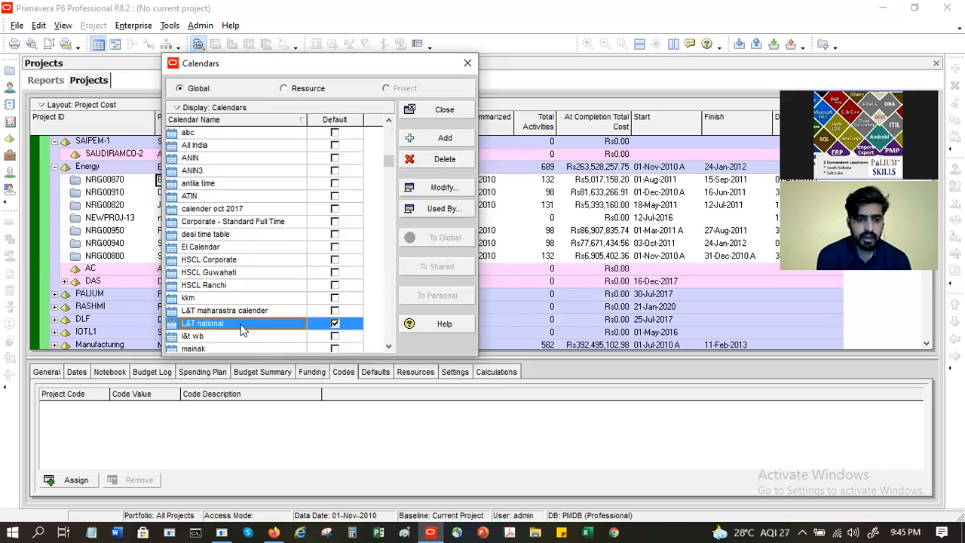
left_click(230, 258)
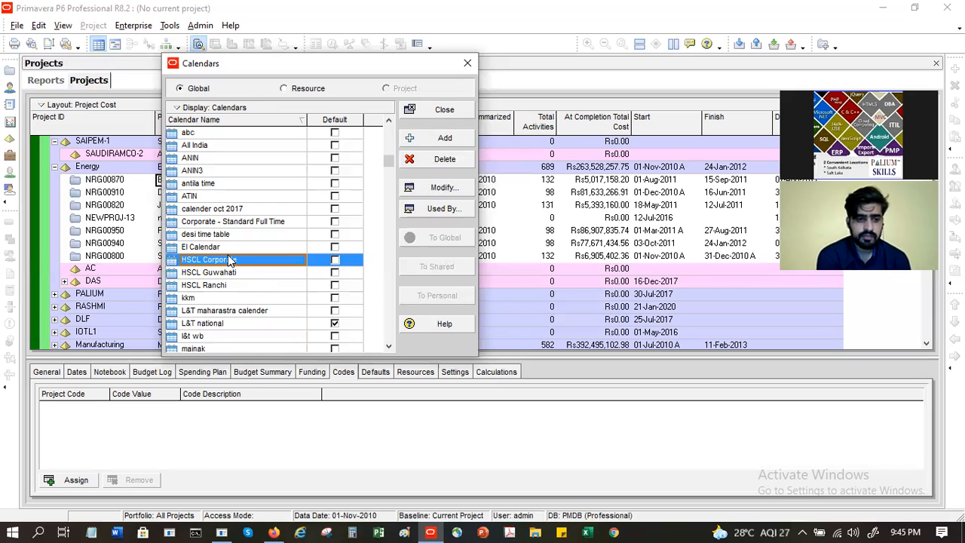
left_click(233, 274)
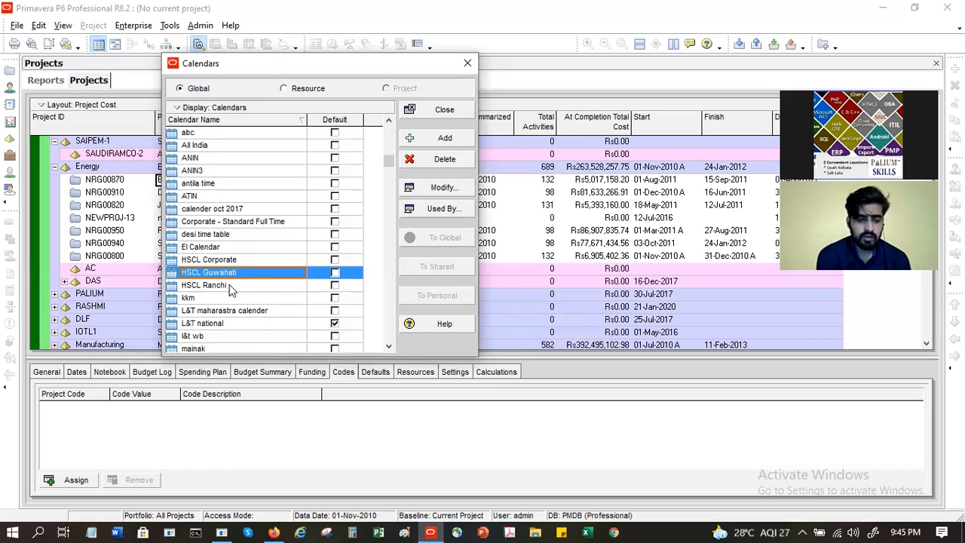
left_click(229, 285)
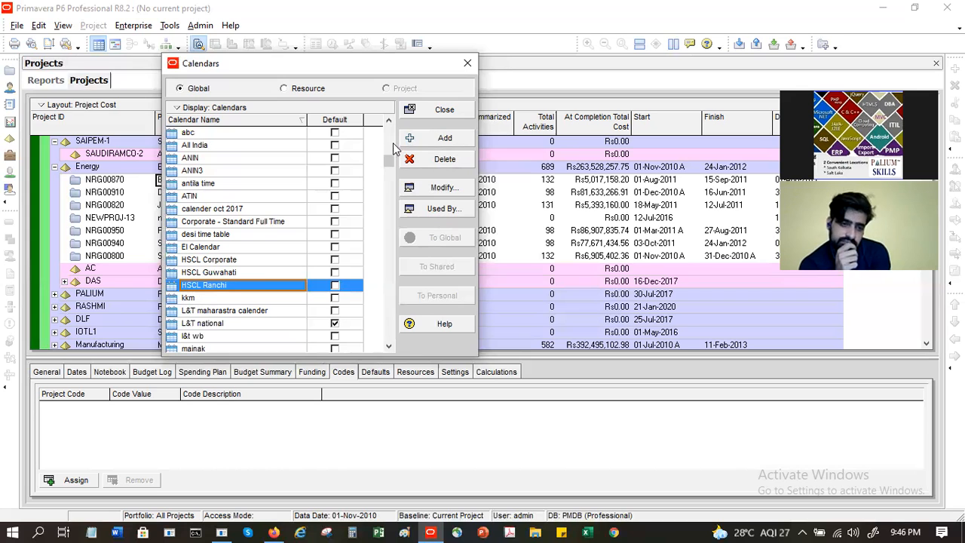
left_click(389, 120)
left_click(388, 120)
left_click(388, 120)
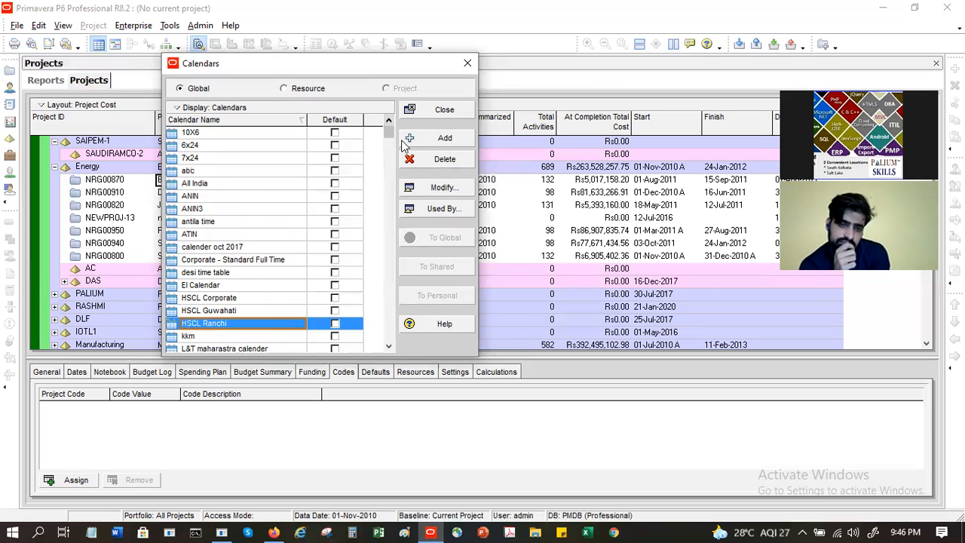
Step: Add a global calendar copied from 6x24 and name it Shalique
left_click(444, 140)
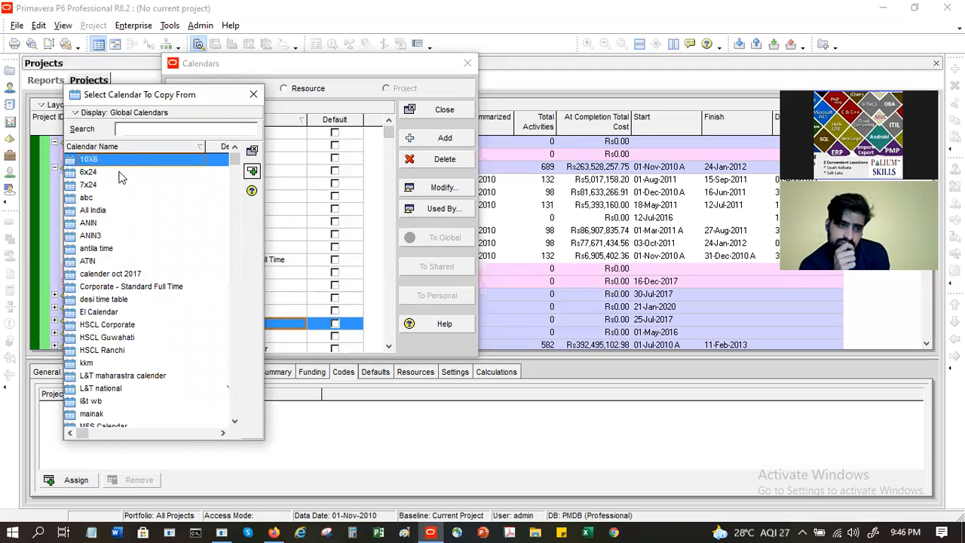
left_click(119, 173)
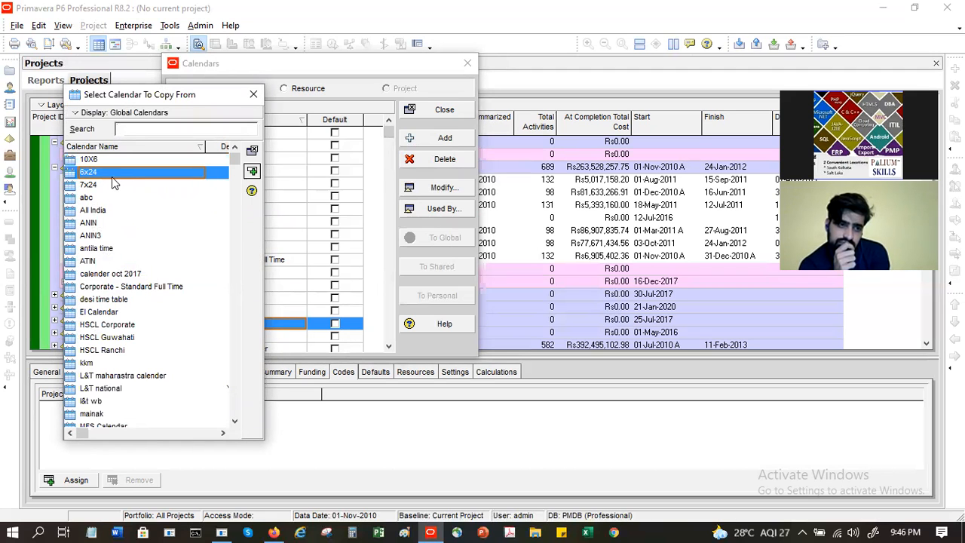
left_click(251, 153)
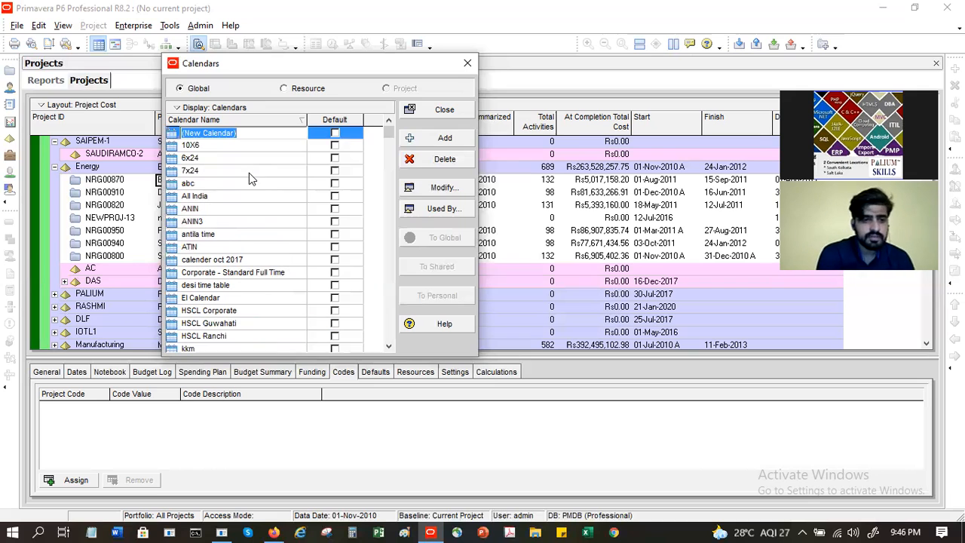
type("SH")
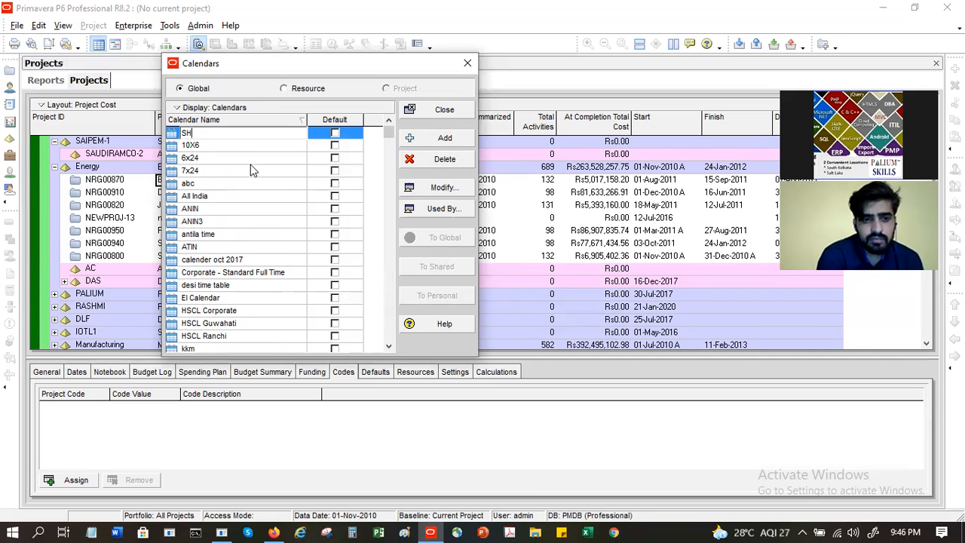
key("BackSpace")
type("hai")
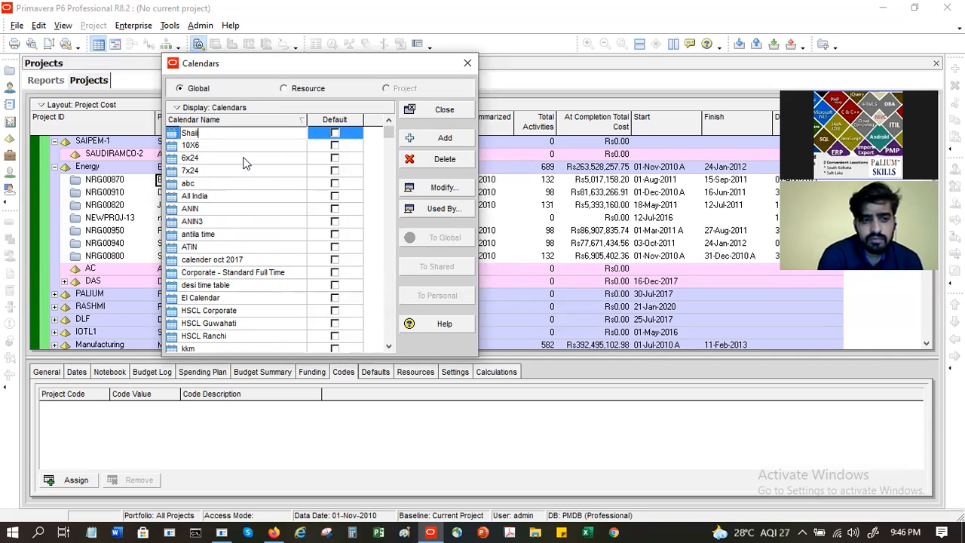
type("que")
key("Return")
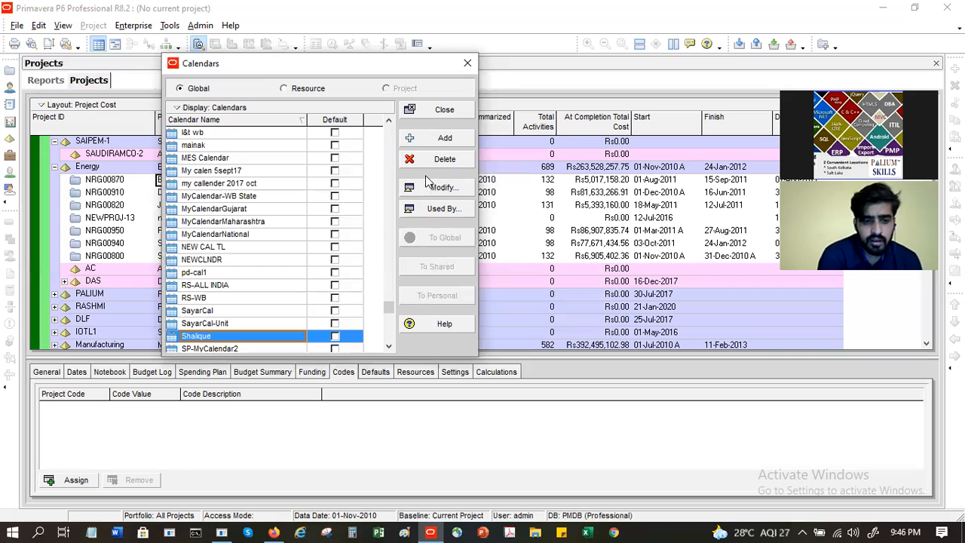
Step: Open Shalique for editing and make Sunday 15 August 2021 nonwork
left_click(441, 188)
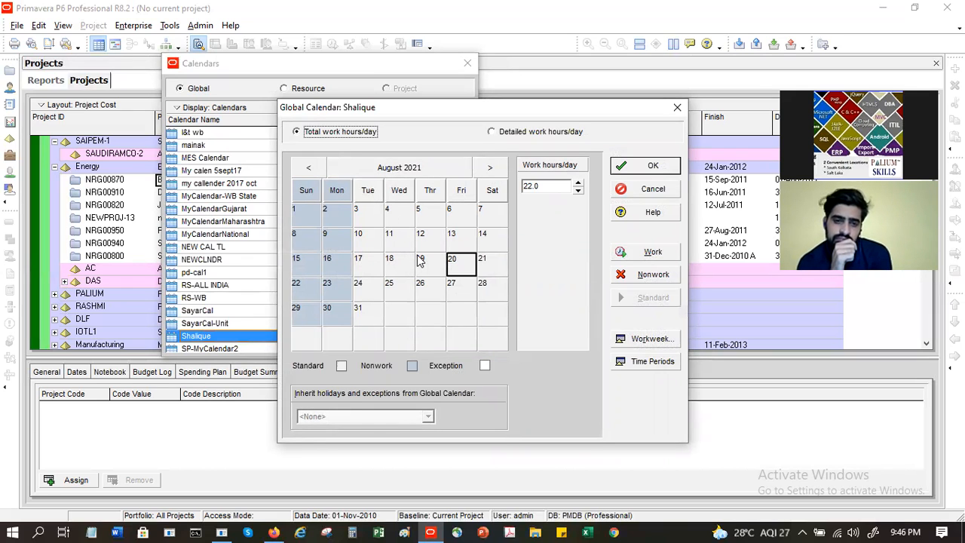
left_click(490, 167)
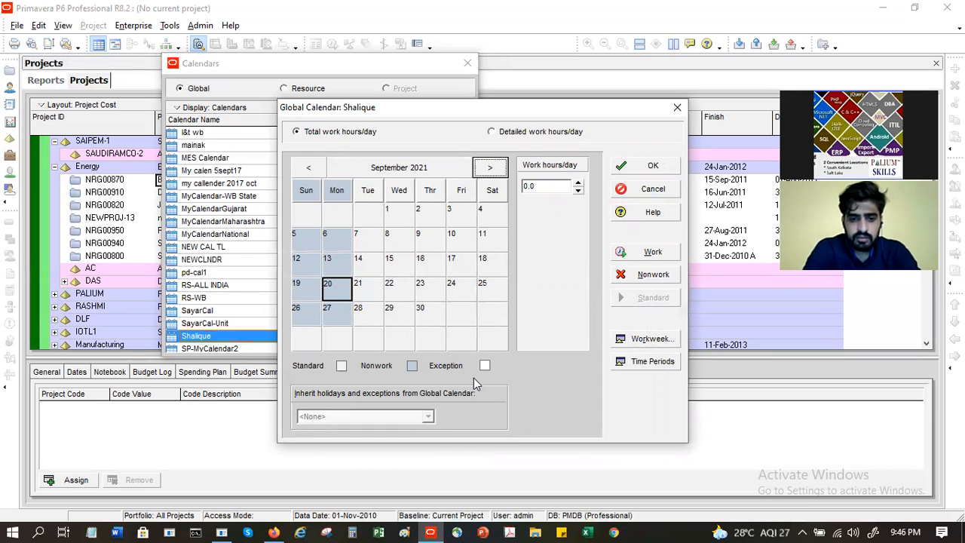
left_click(308, 167)
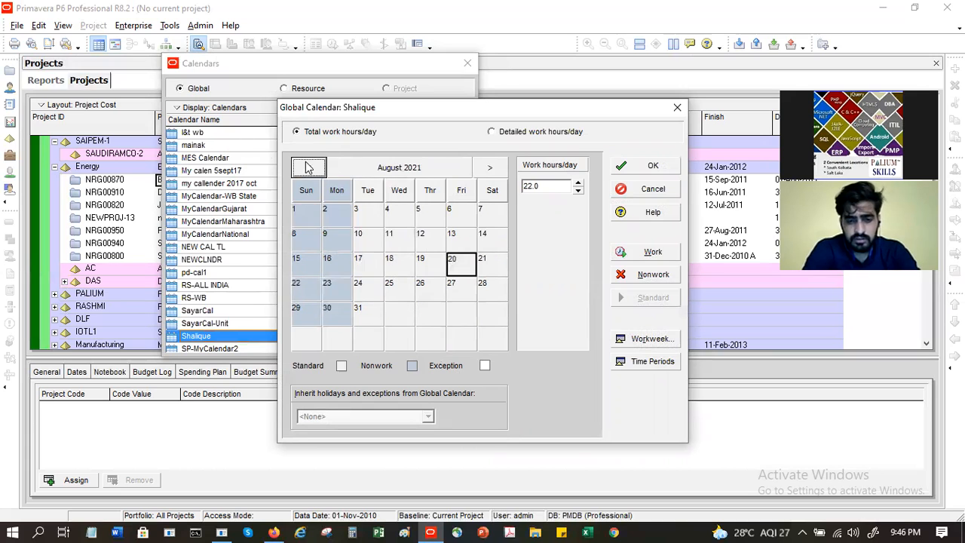
left_click(300, 264)
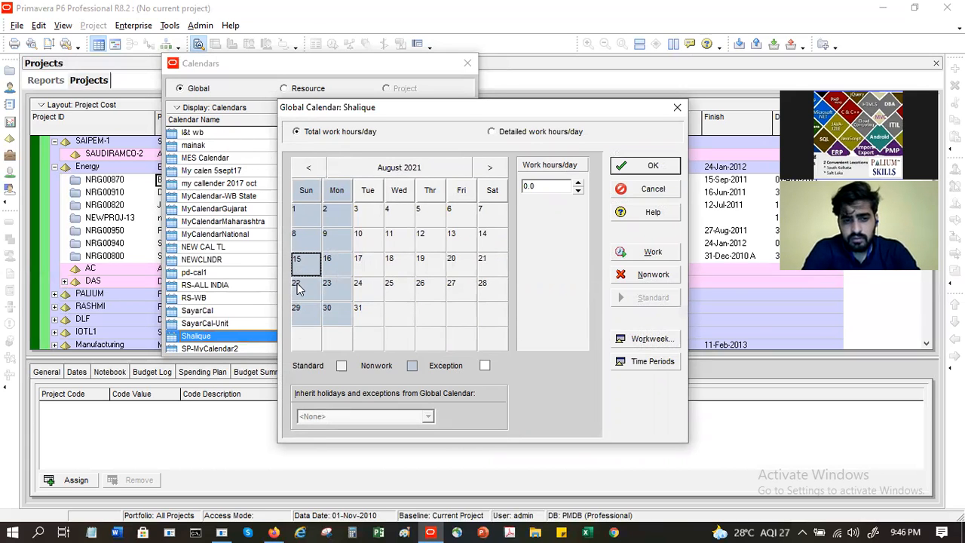
left_click(670, 275)
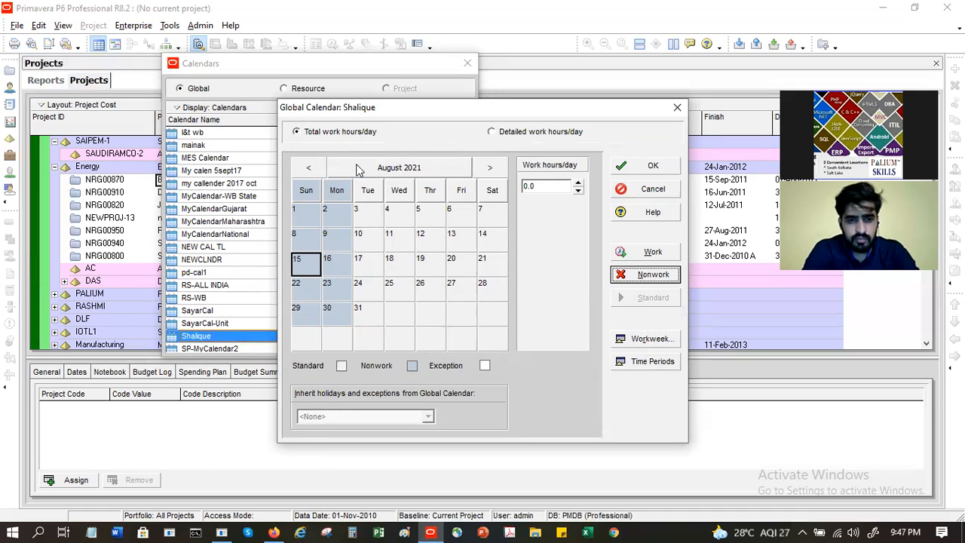
Step: Make Friday 20 August 2021 a nonwork day
left_click(489, 168)
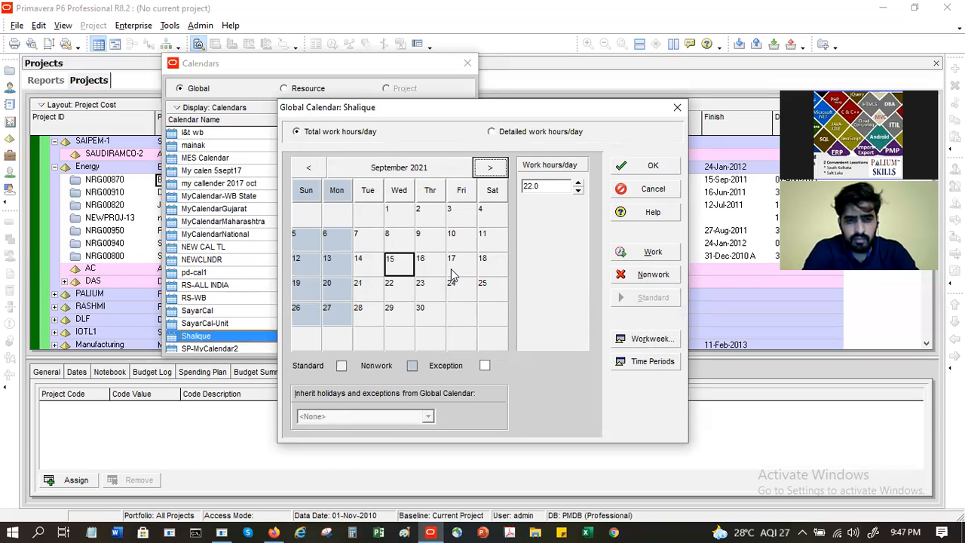
left_click(309, 167)
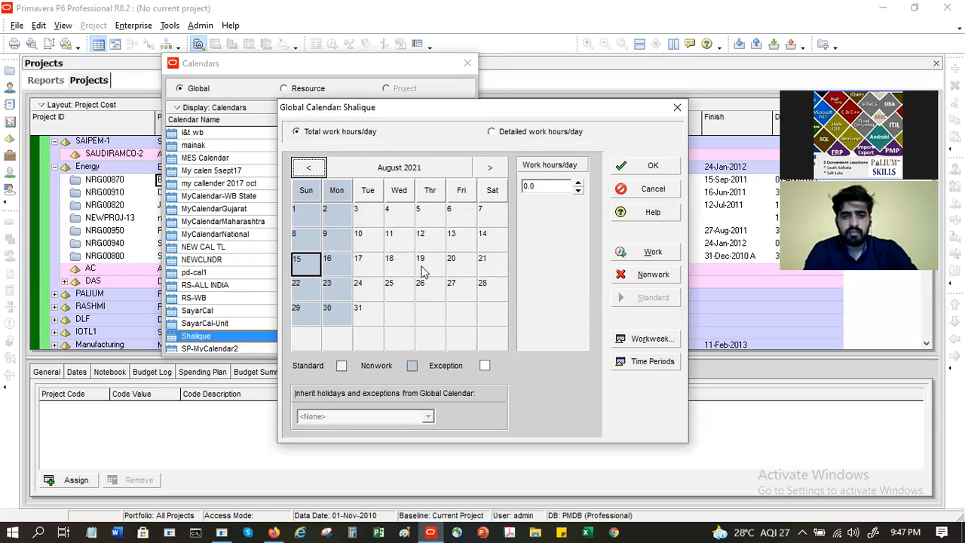
left_click(453, 270)
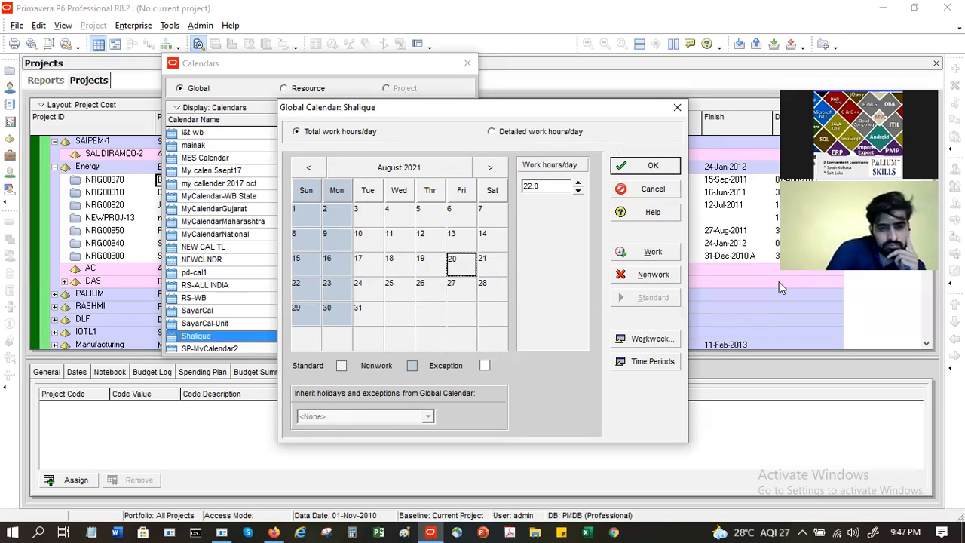
left_click(656, 275)
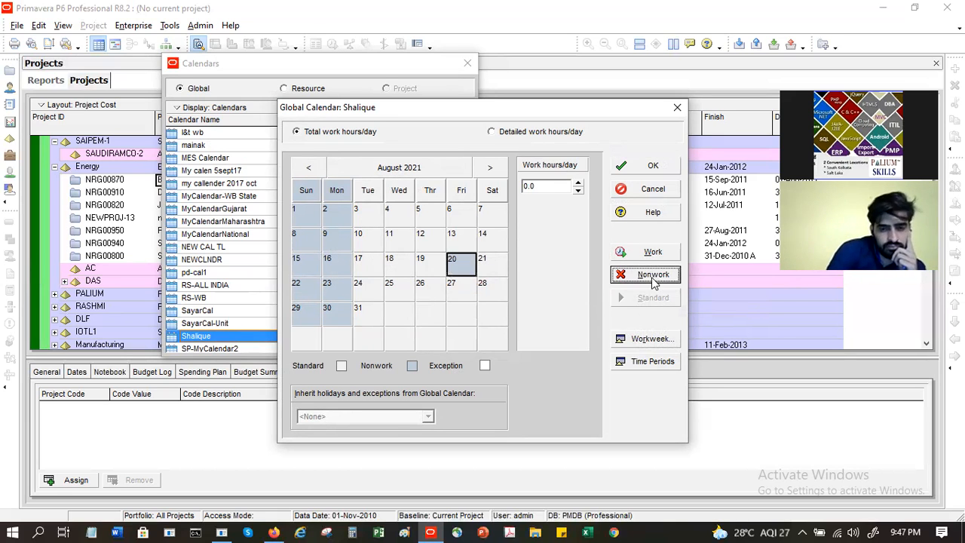
left_click(456, 290)
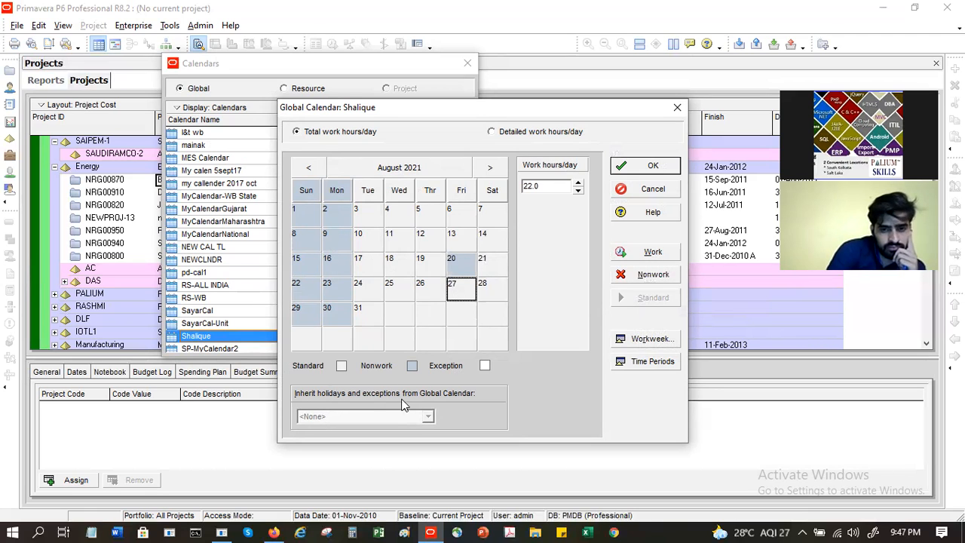
left_click(464, 264)
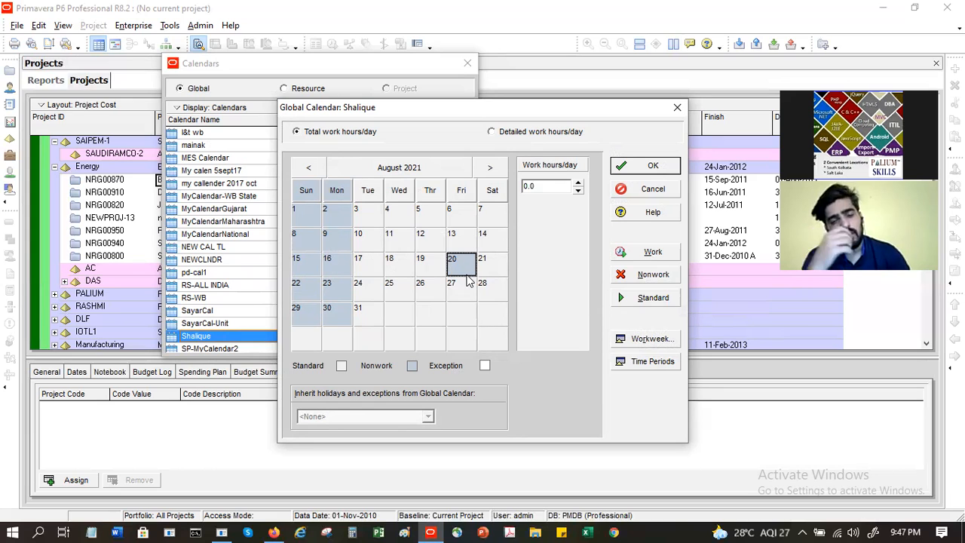
Step: Make Monday 16 August a working day with 8.0 hours
left_click(336, 265)
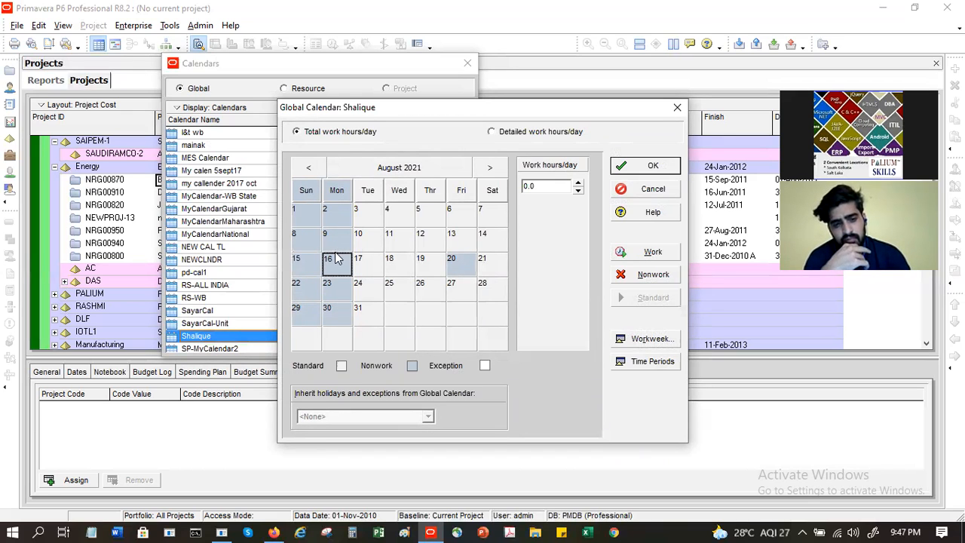
left_click(641, 257)
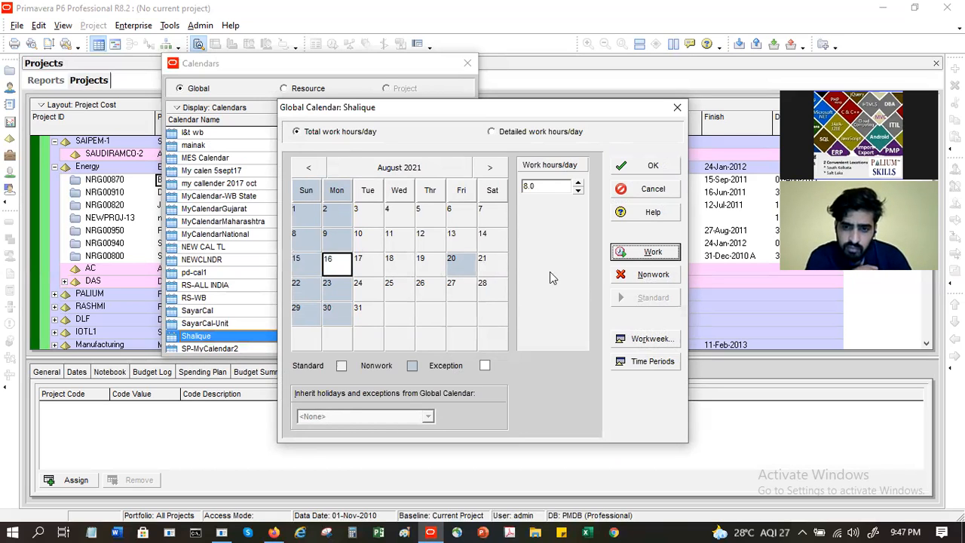
left_click(339, 272)
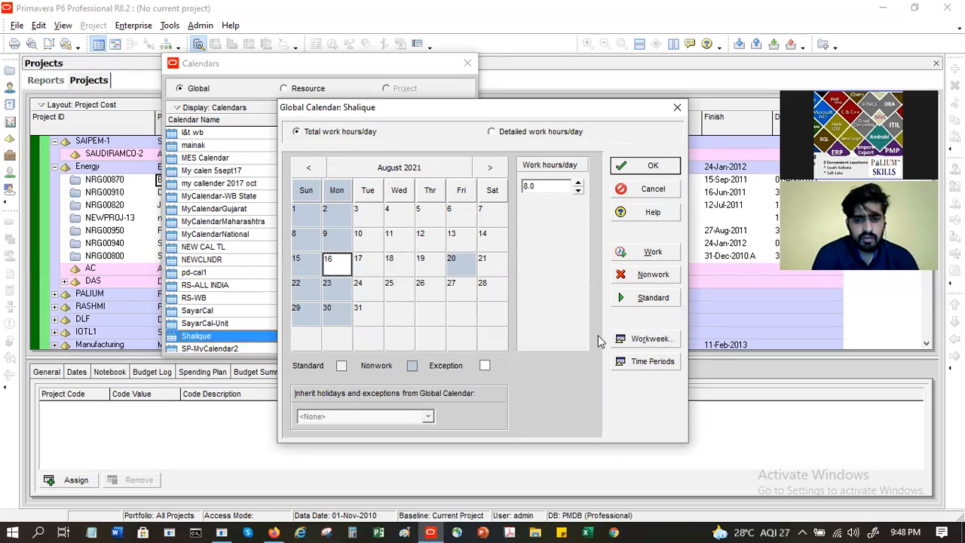
Step: Give Mondays 22 work hours in Shalique's standard workweek
left_click(653, 339)
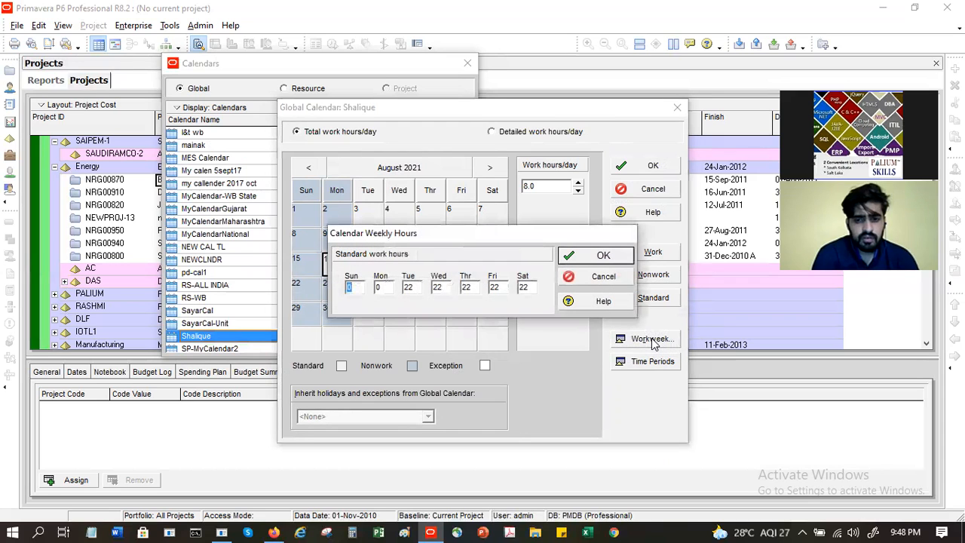
double_click(383, 288)
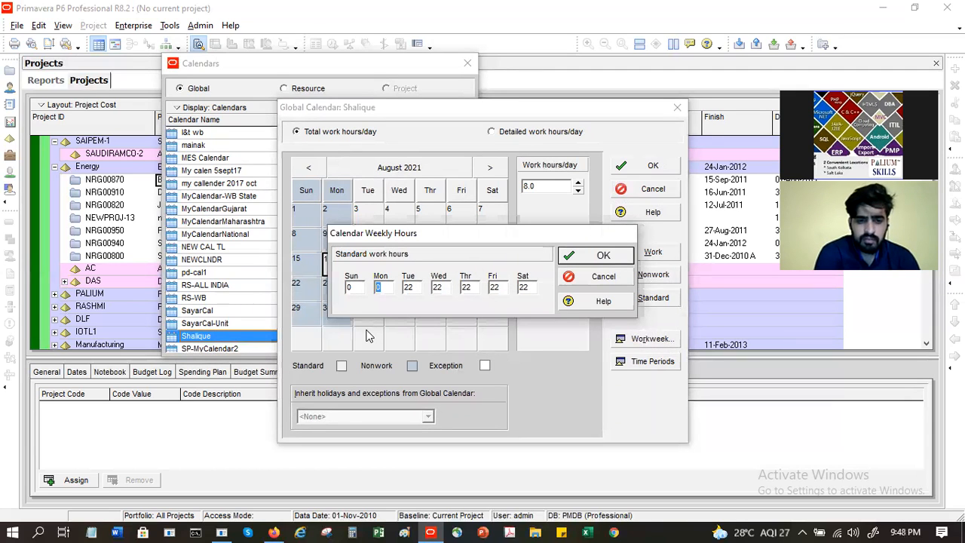
left_click(603, 256)
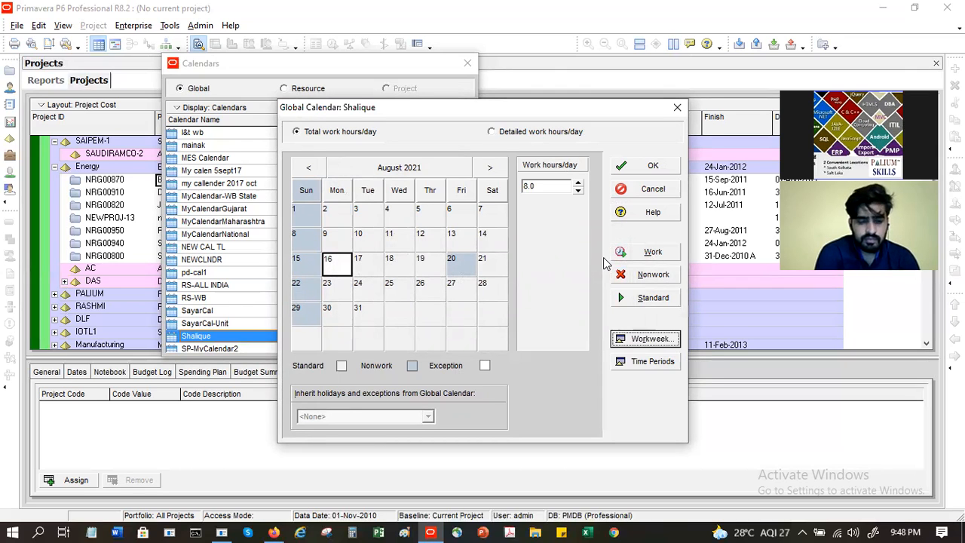
Step: Browse the calendar month by month into 2022, selecting Monday 9 August 2021 along the way
left_click(490, 169)
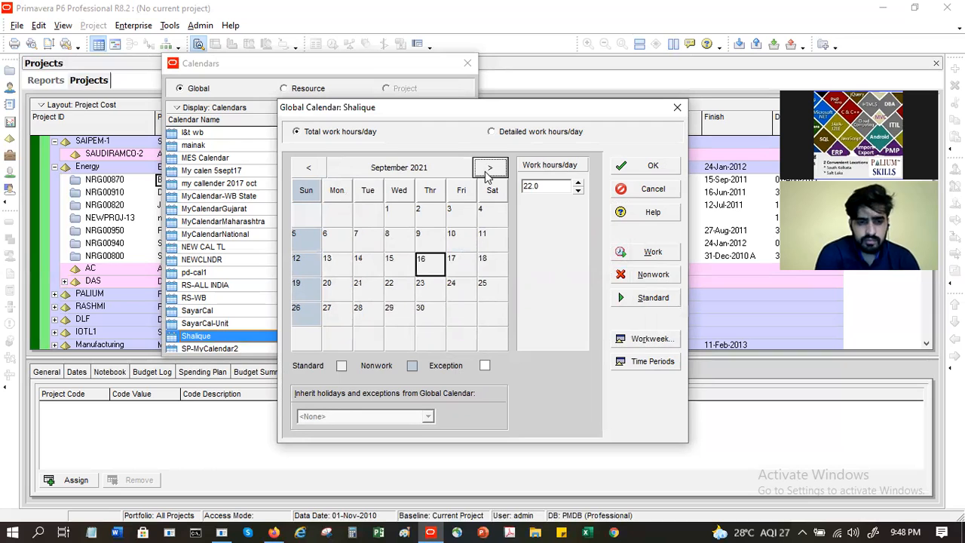
left_click(489, 169)
left_click(489, 169)
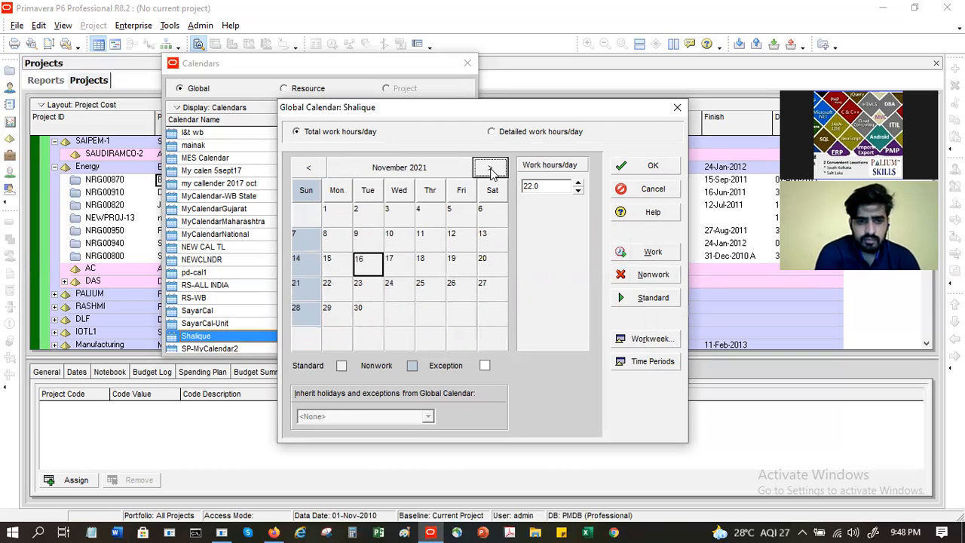
left_click(315, 170)
left_click(315, 170)
left_click(315, 170)
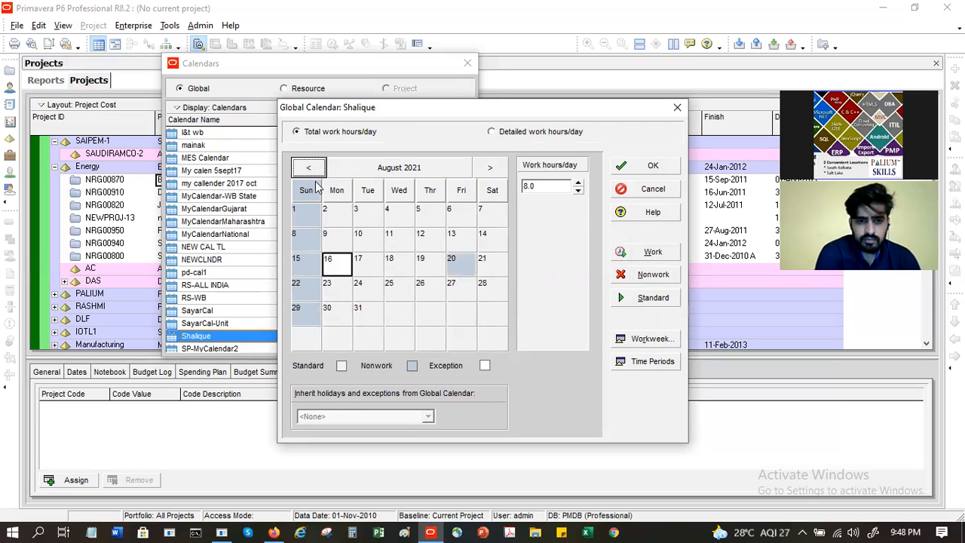
left_click(332, 239)
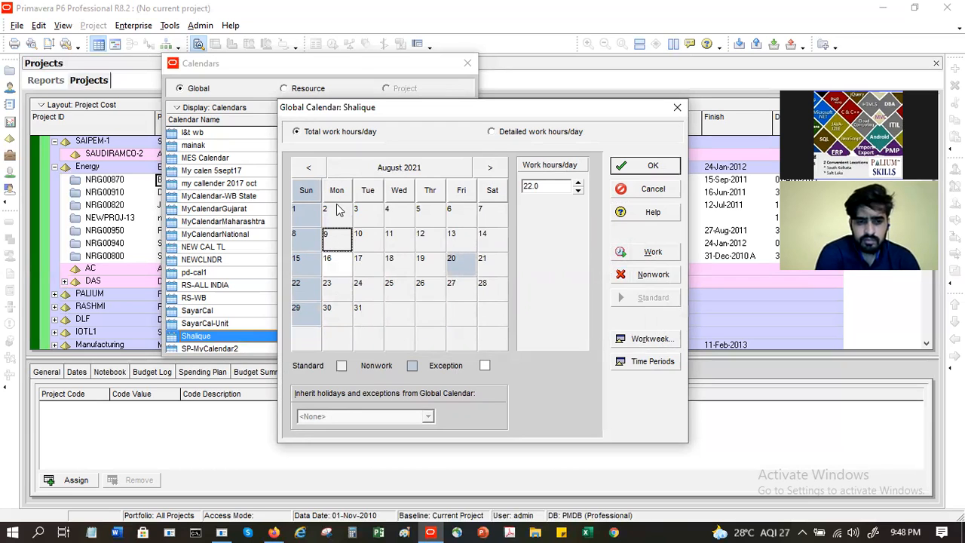
left_click(309, 167)
left_click(490, 167)
left_click(490, 167)
left_click(490, 168)
left_click(490, 167)
left_click(490, 167)
left_click(491, 167)
left_click(491, 168)
left_click(487, 173)
left_click(488, 173)
left_click(488, 174)
left_click(487, 173)
left_click(487, 174)
left_click(487, 174)
left_click(487, 175)
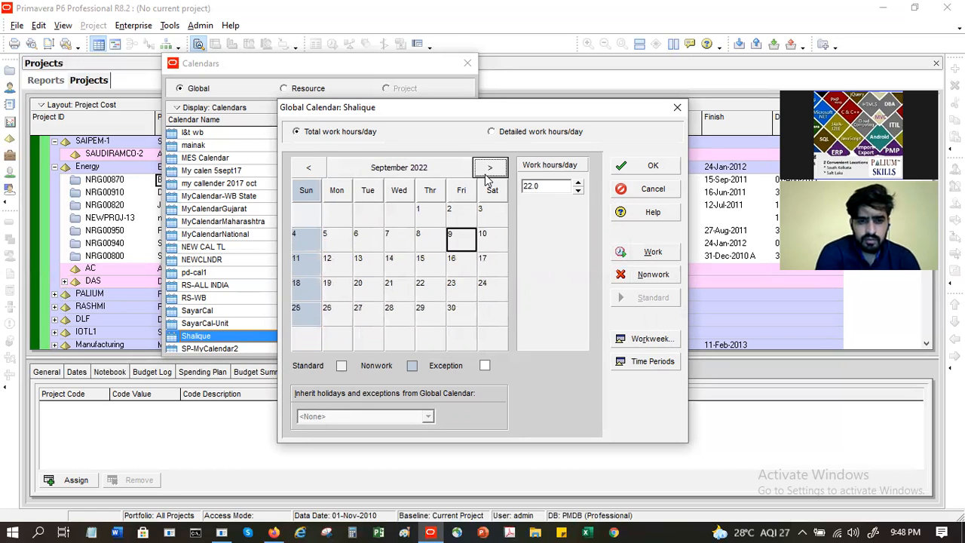
left_click(486, 176)
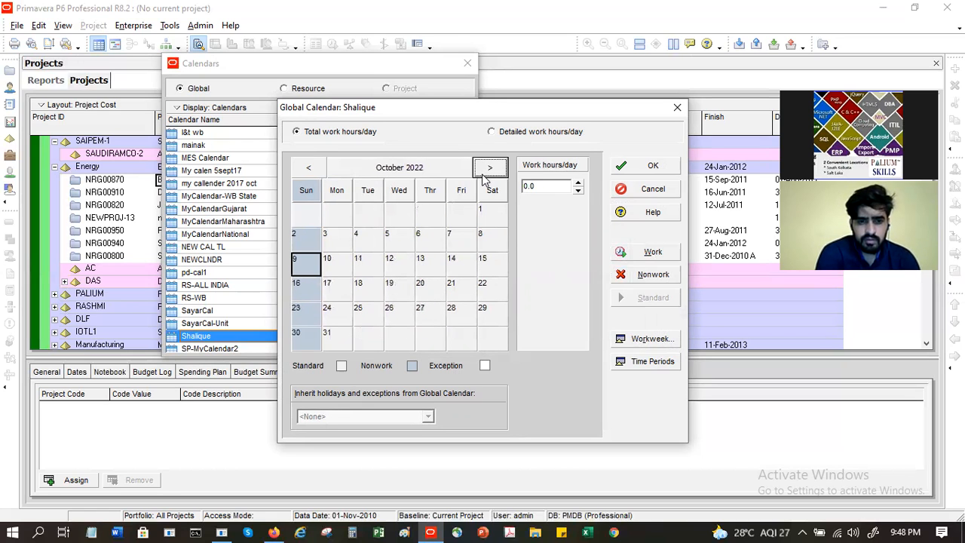
Step: Use the month overview to jump between August and December 2021, ending on August 2021
left_click(408, 172)
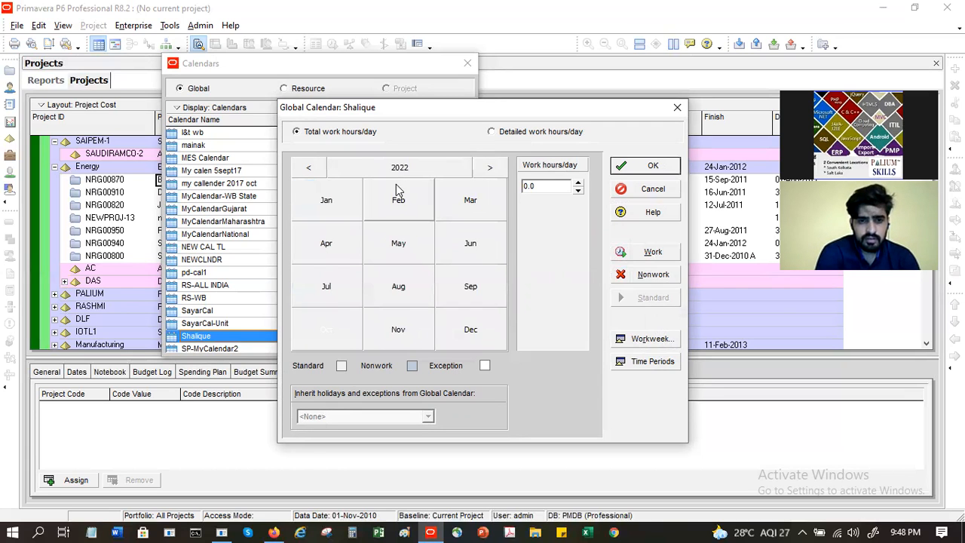
left_click(313, 169)
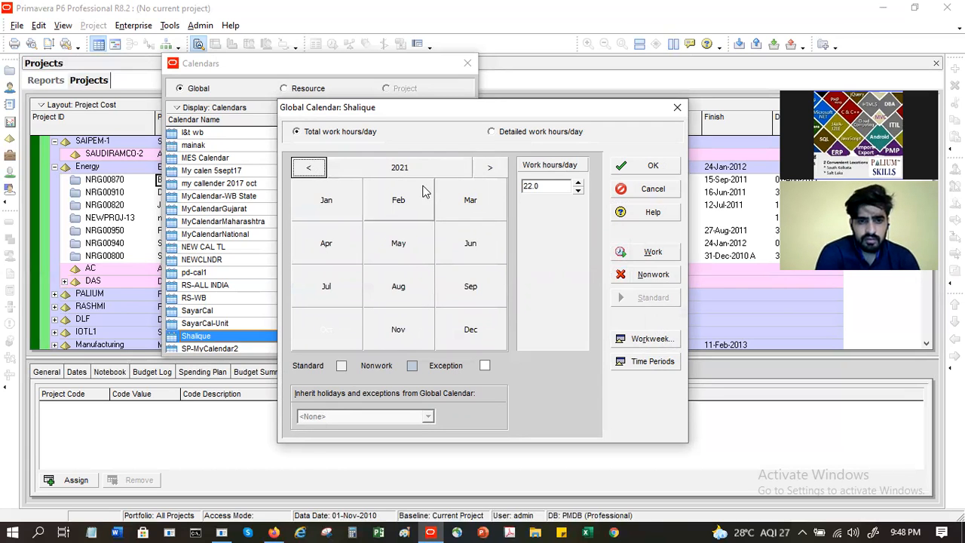
left_click(398, 298)
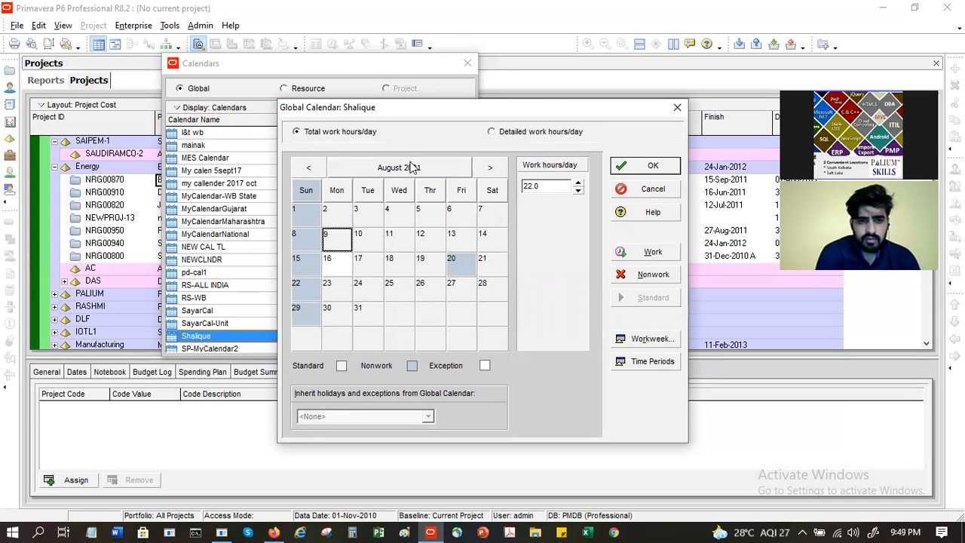
left_click(412, 168)
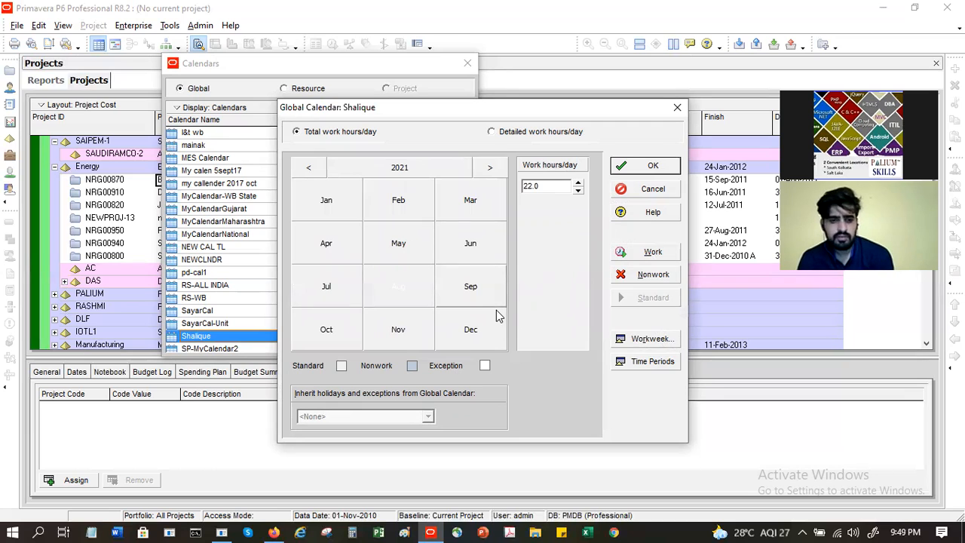
left_click(446, 333)
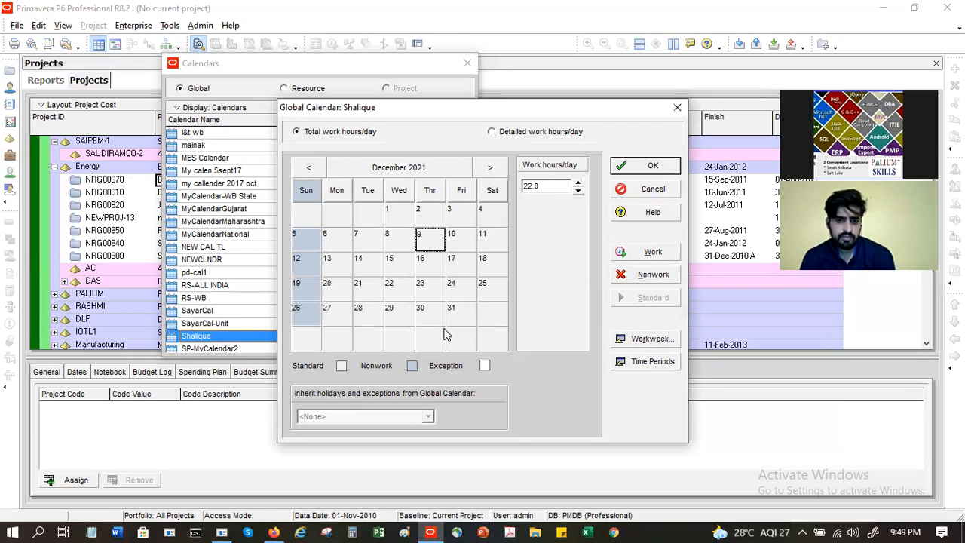
left_click(398, 166)
left_click(398, 295)
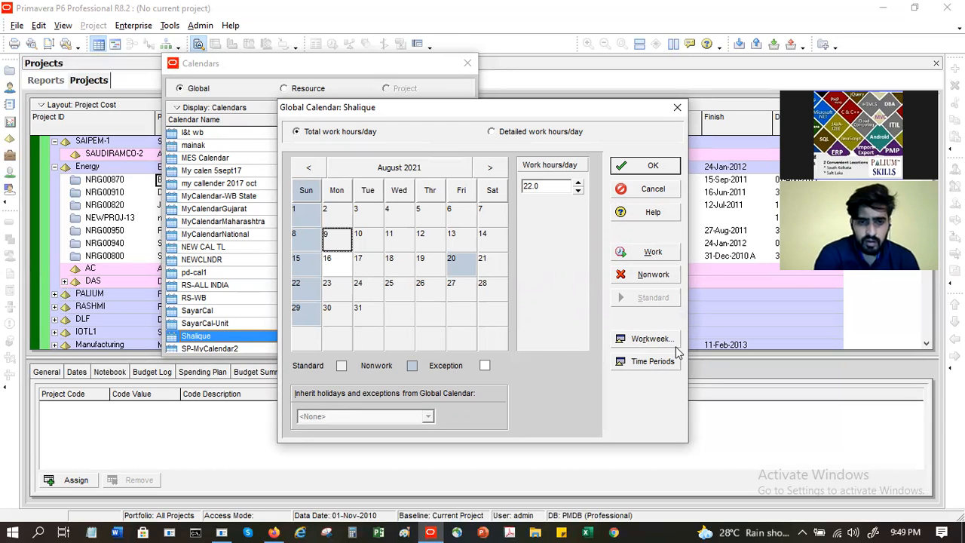
left_click(644, 339)
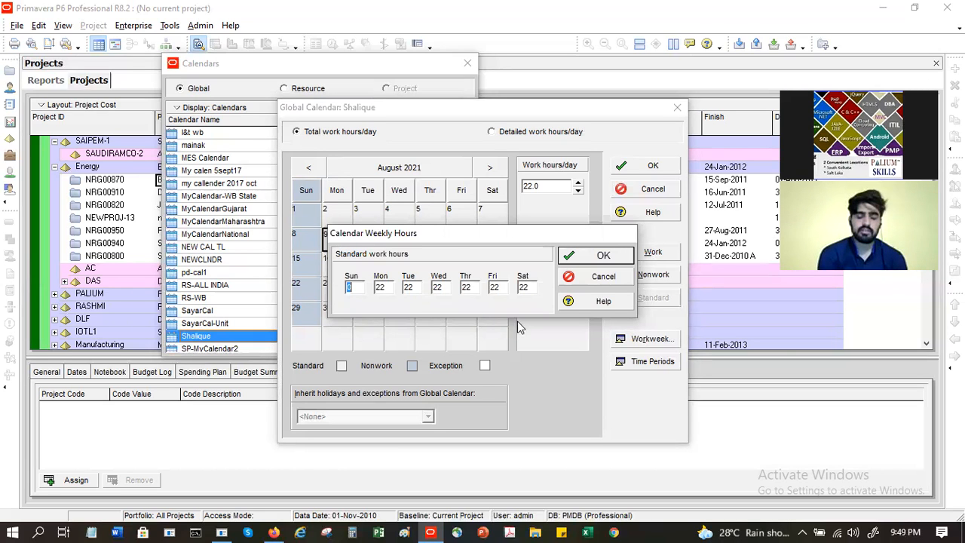
left_click(603, 255)
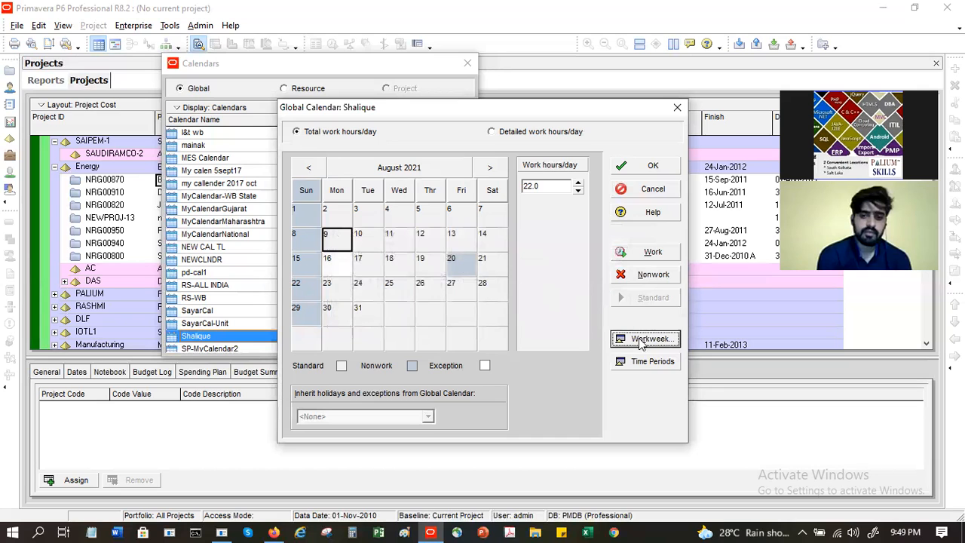
left_click(642, 365)
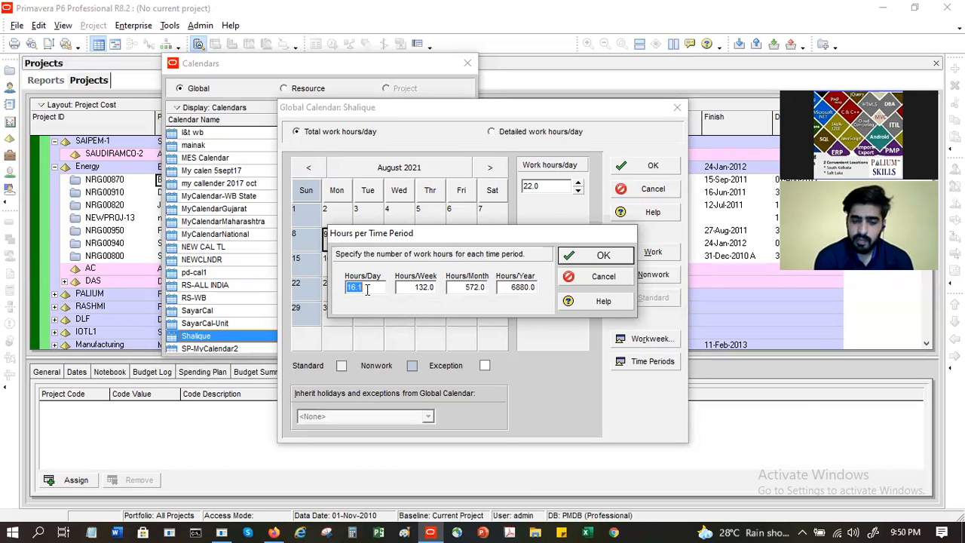
Step: Enter 8 hours/day, 40/week, 160/month and 1980/year in the Hours per Time Period fields
type("8")
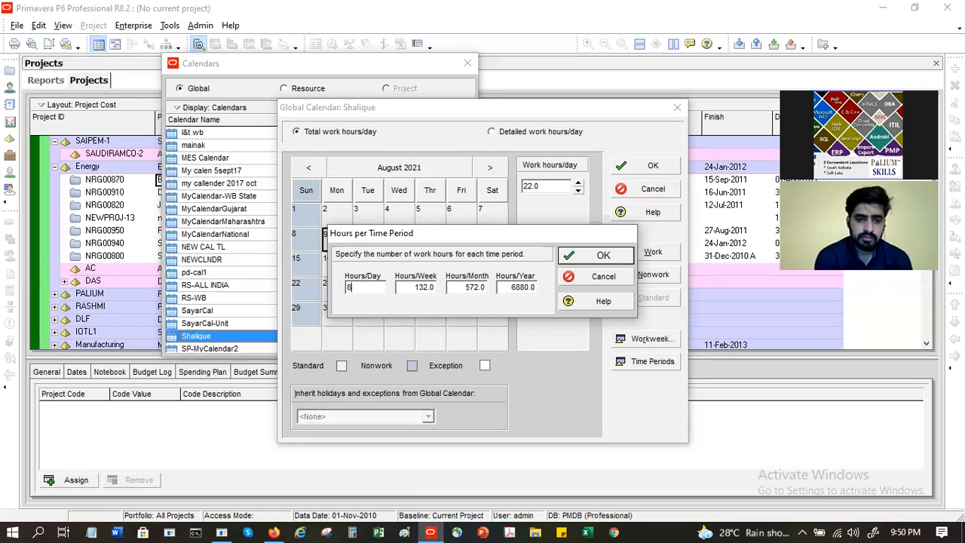
key("Tab")
type("40")
key("Tab")
type("17")
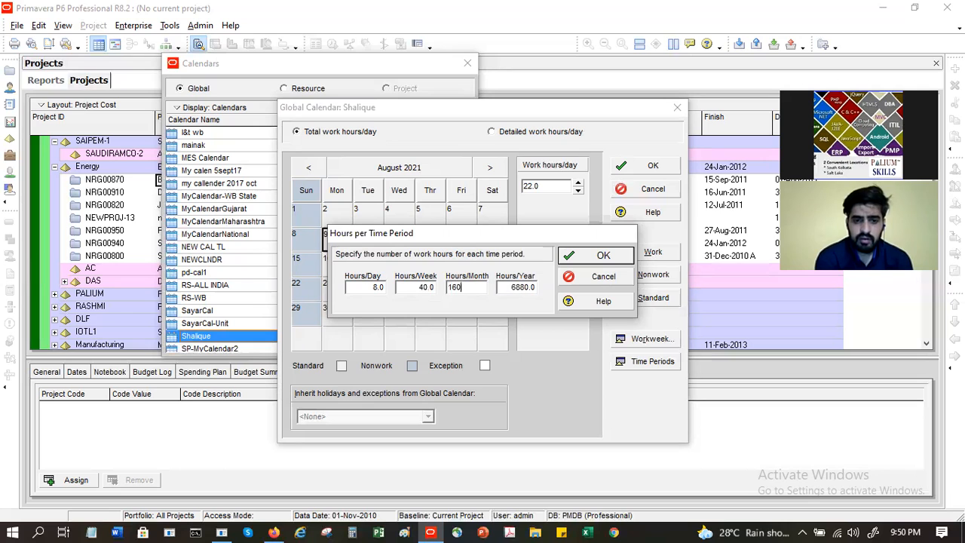
key("Tab")
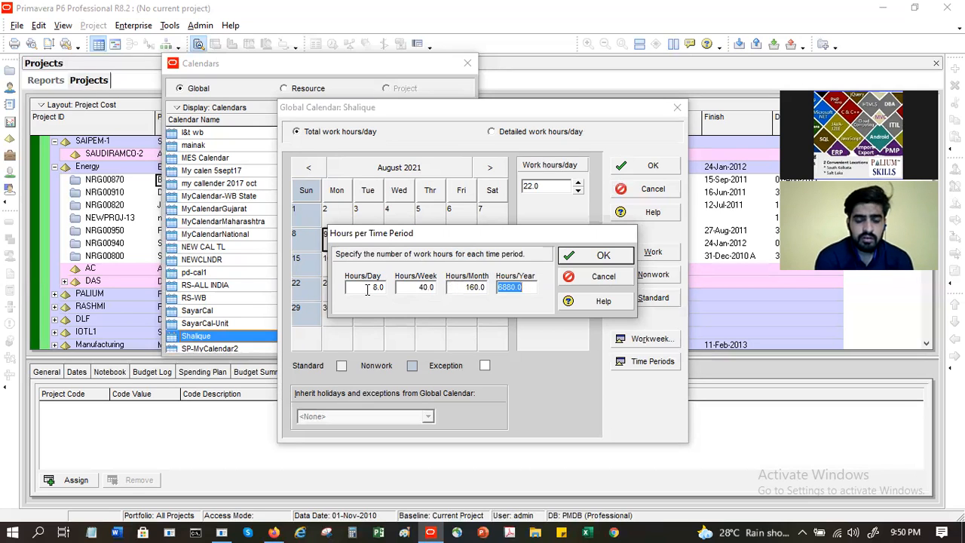
type("1980")
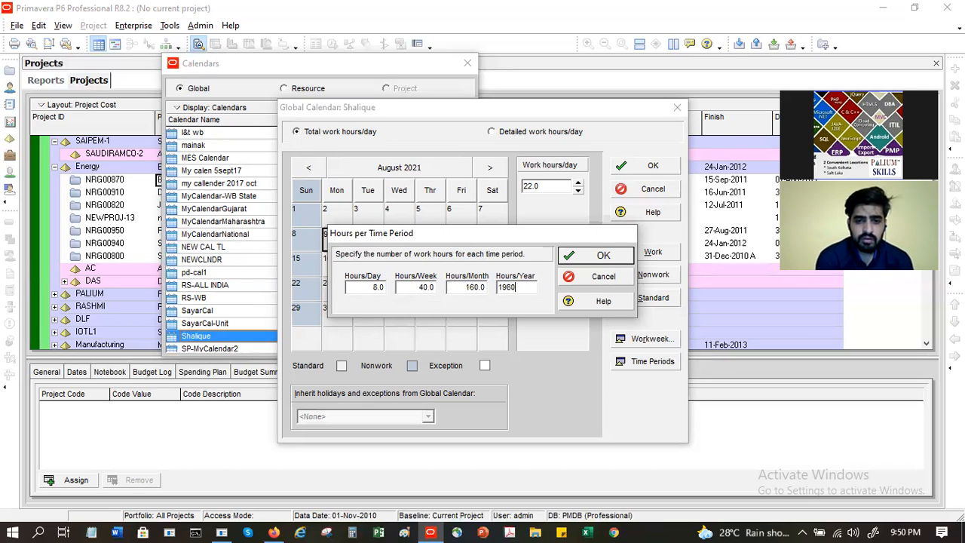
key("Tab")
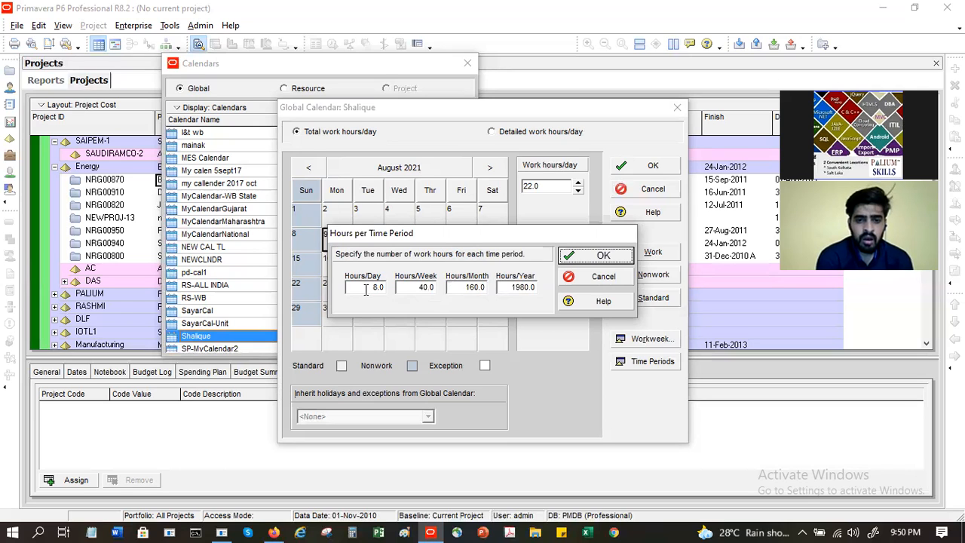
Step: Cancel the time-period edits and bring Monday 9 August's work hours down from 22.0 to 8.0
left_click(589, 279)
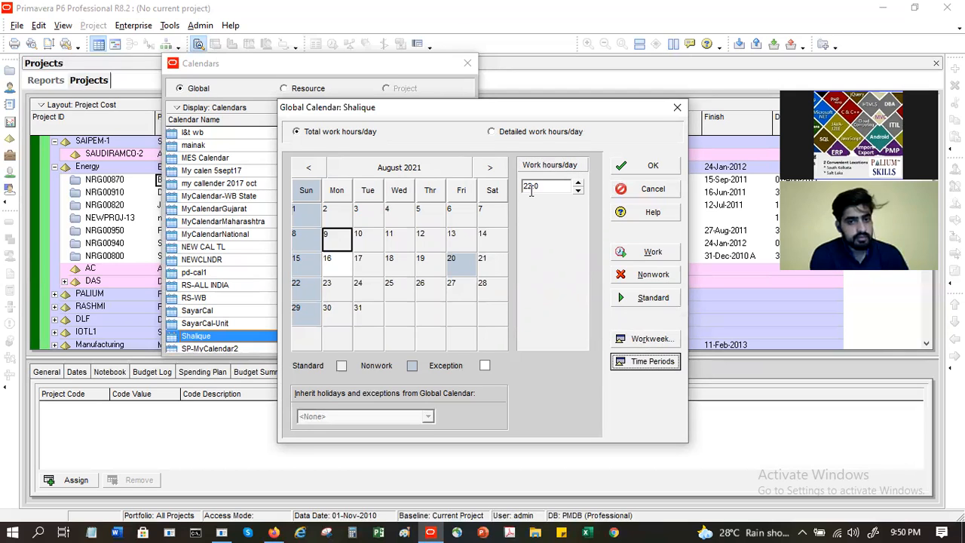
left_click(578, 191)
left_click(577, 191)
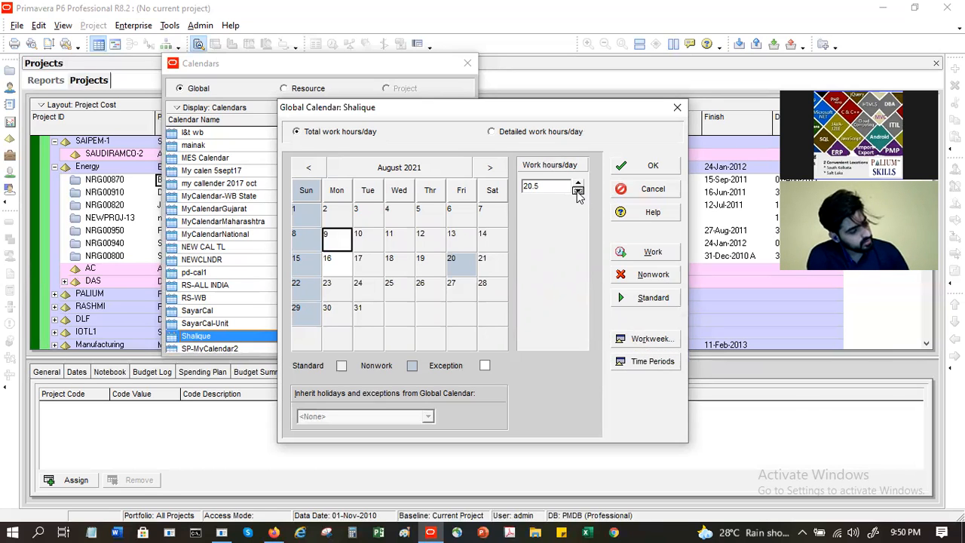
left_click(578, 191)
left_click(578, 191)
left_click(577, 191)
left_click(578, 191)
left_click(578, 191)
left_click(577, 191)
left_click(577, 190)
left_click(578, 191)
left_click(577, 191)
left_click(577, 191)
left_click(577, 190)
left_click(577, 191)
left_click(578, 191)
left_click(578, 190)
left_click(577, 191)
left_click(578, 191)
left_click(578, 191)
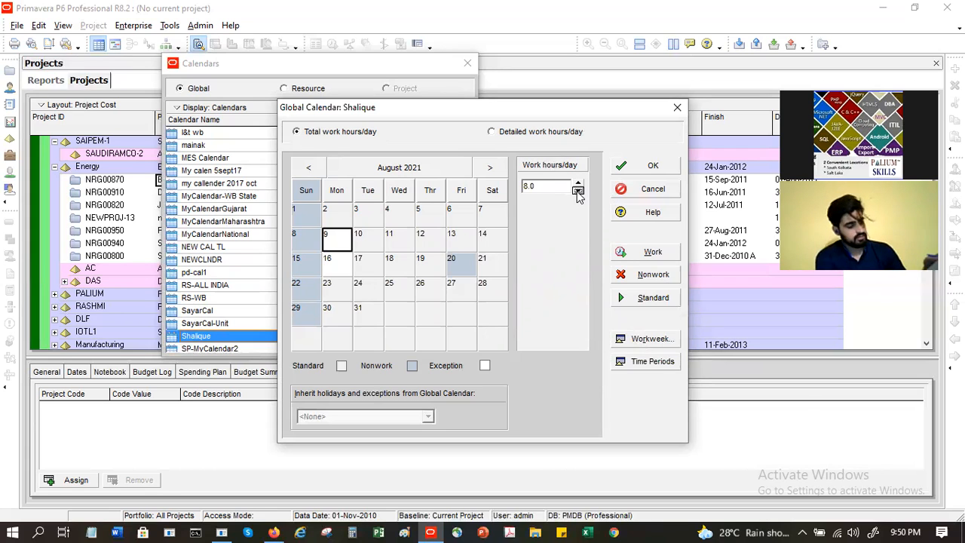
left_click(578, 183)
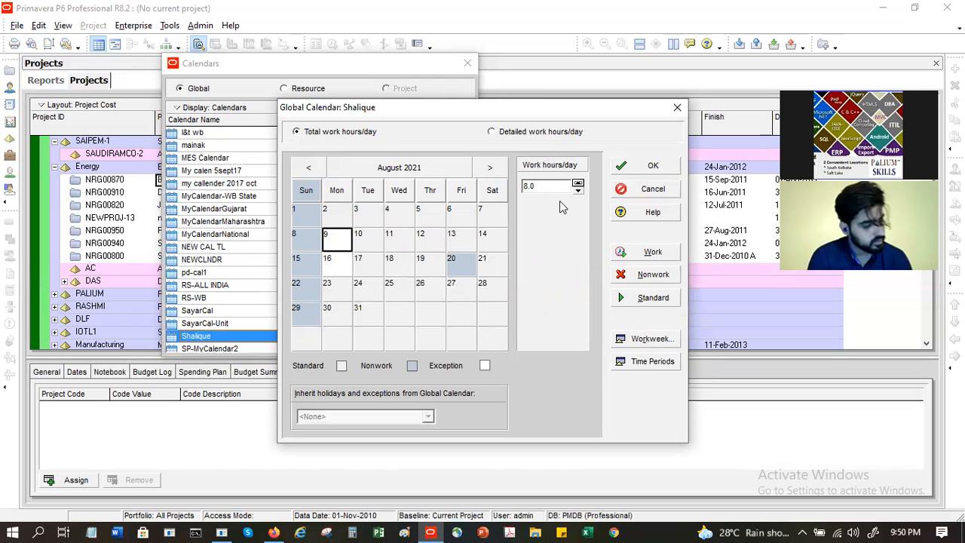
Step: Accept 8.0 hours/day in Time Periods and set the workweek to 8 hours Monday through Saturday
left_click(652, 361)
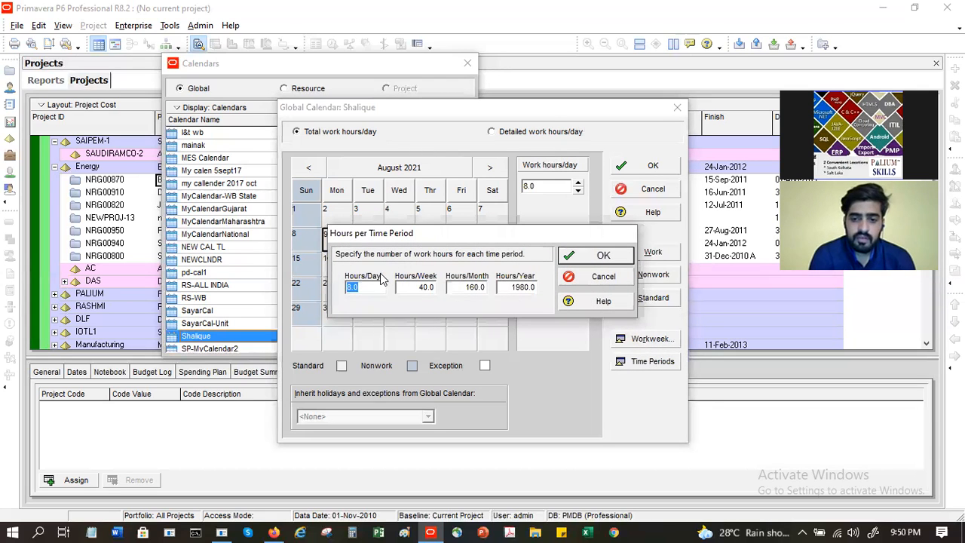
left_click(595, 256)
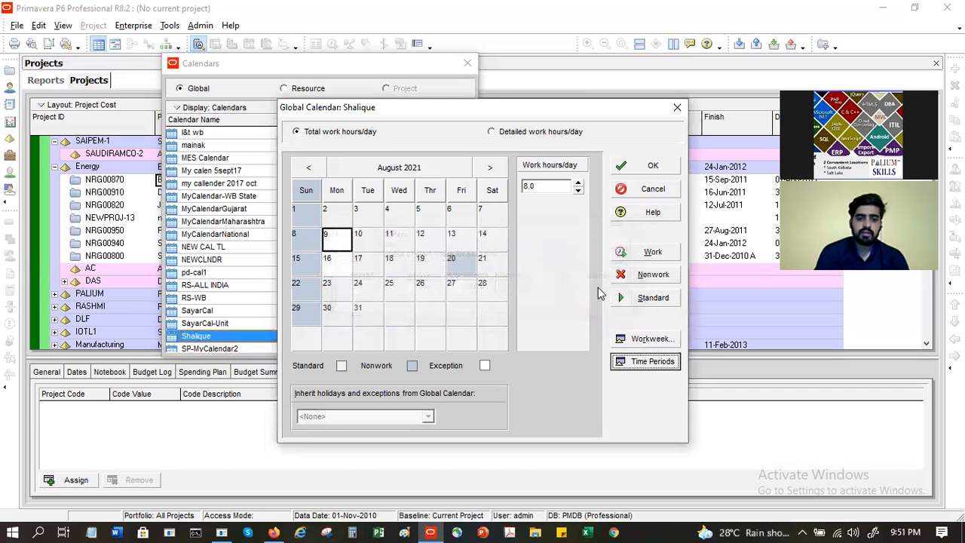
left_click(642, 341)
key("Tab")
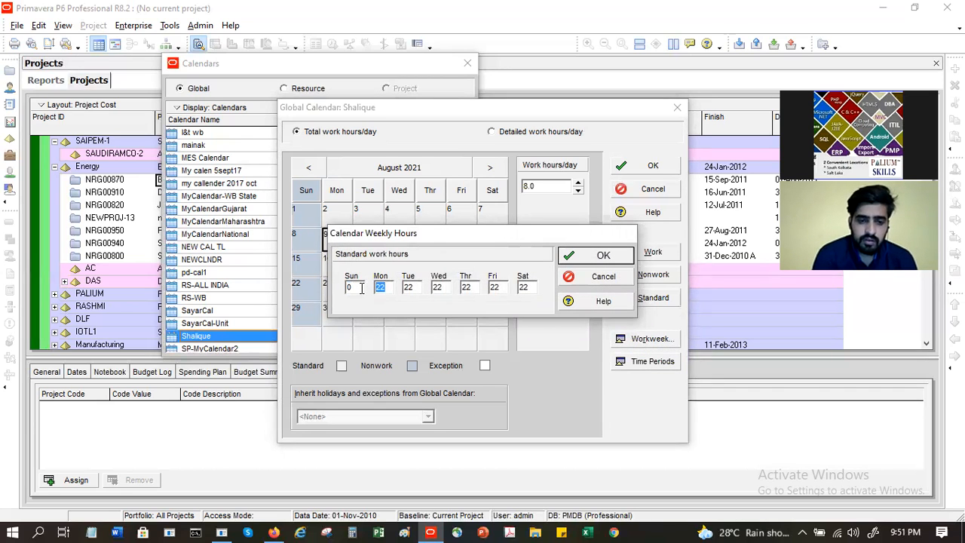
type("8")
key("Tab")
type("8")
key("Tab")
type("8")
key("Tab")
type("8")
key("Tab")
type("8")
key("Tab")
type("8")
key("Return")
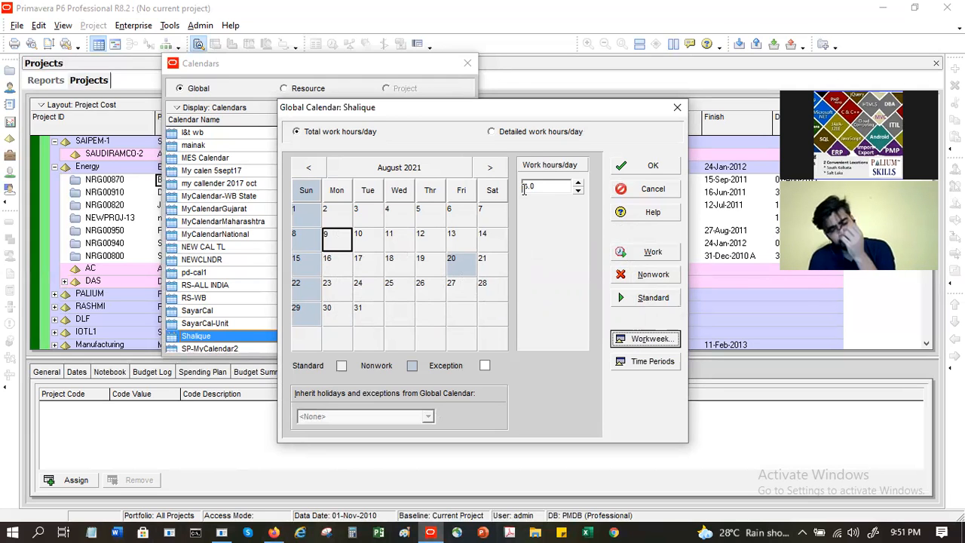
Step: Toggle Detailed work hours/day back to Total, save Shalique, then reopen and close its editor
left_click(527, 133)
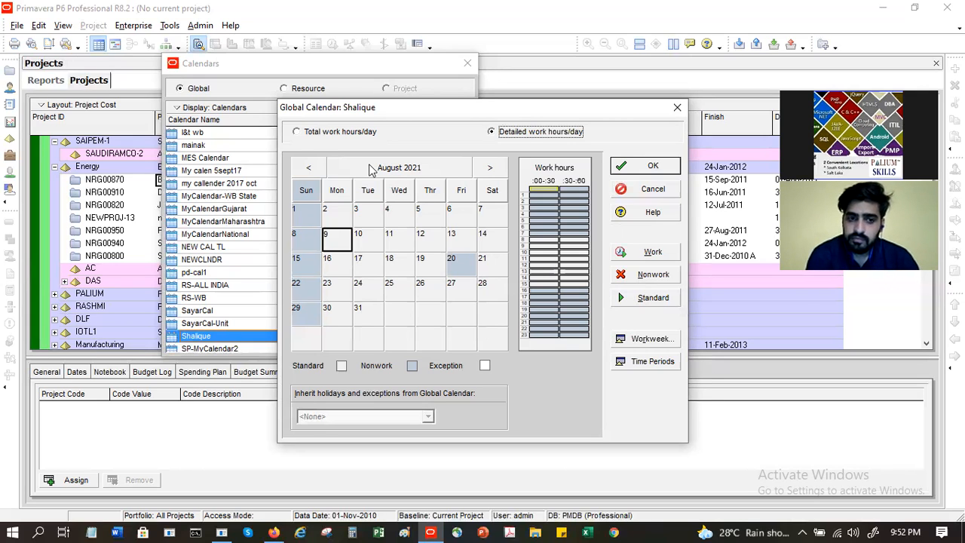
left_click(306, 134)
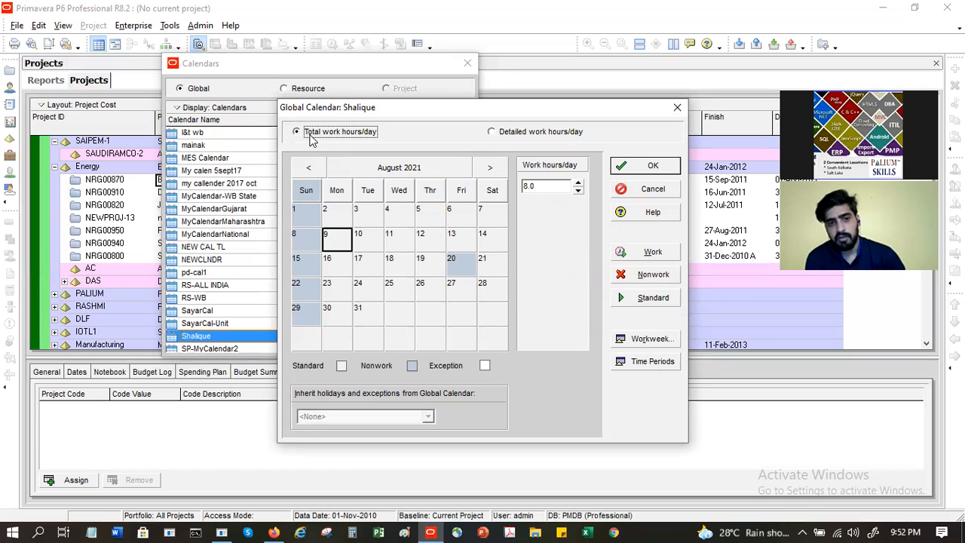
left_click(648, 169)
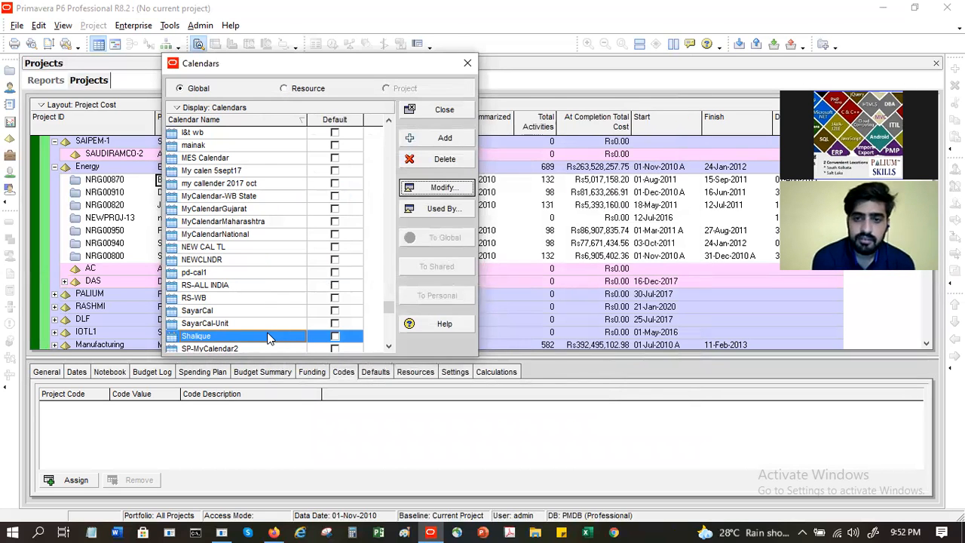
left_click(434, 189)
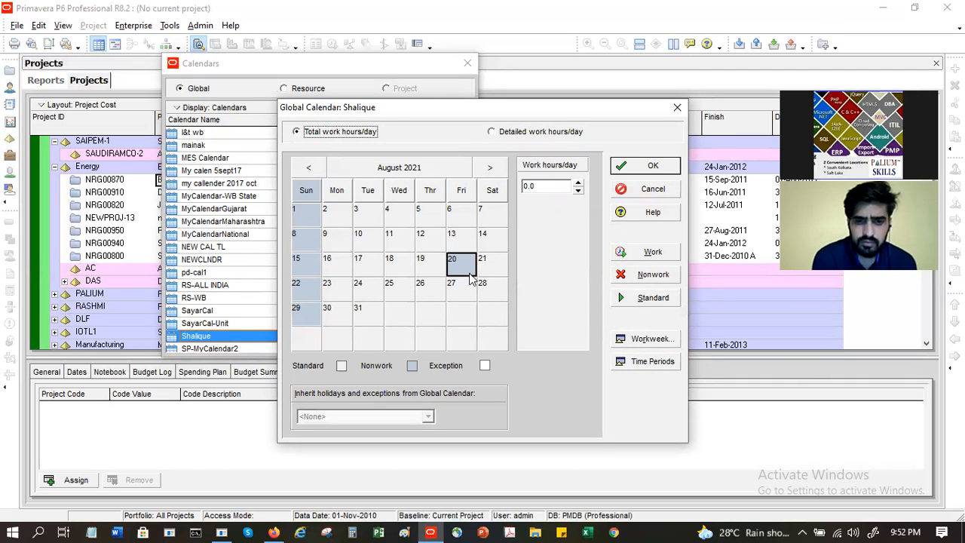
left_click(650, 165)
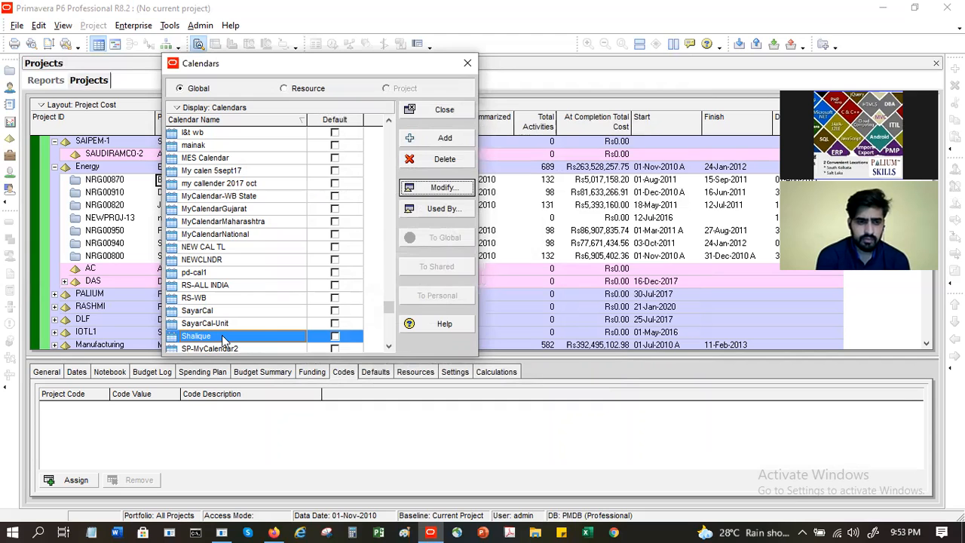
Step: Copy Shalique into a new global calendar named Shalique-Calendar2 and open it for editing
left_click(444, 142)
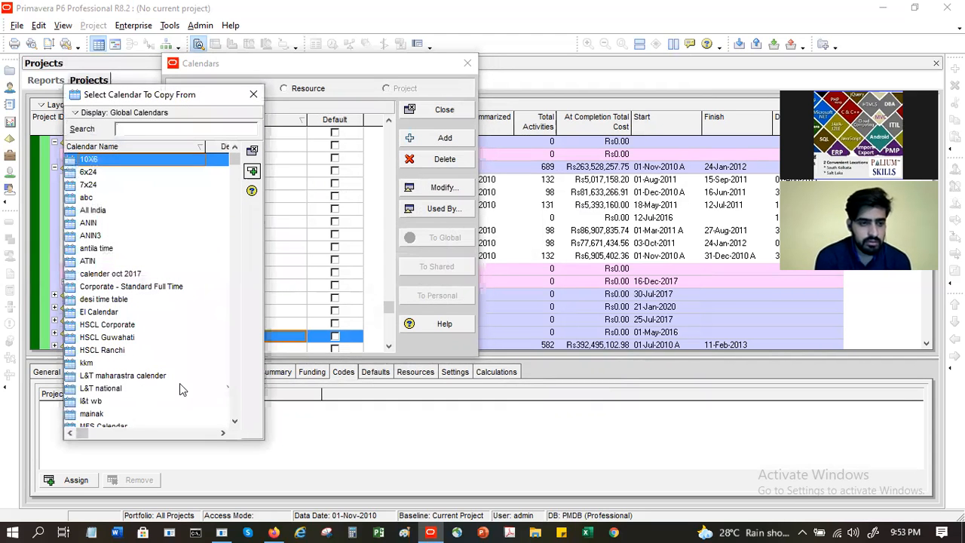
left_click(234, 386)
left_click(116, 377)
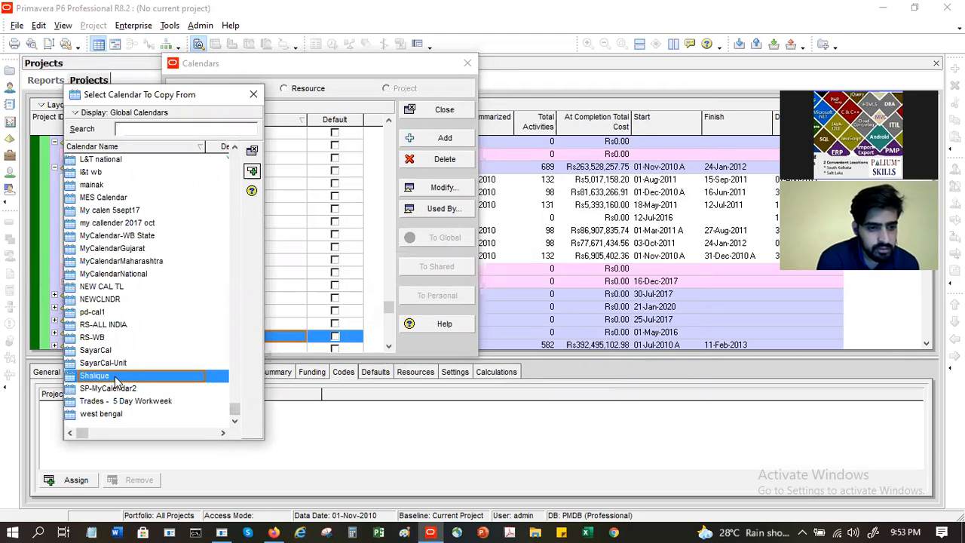
left_click(251, 171)
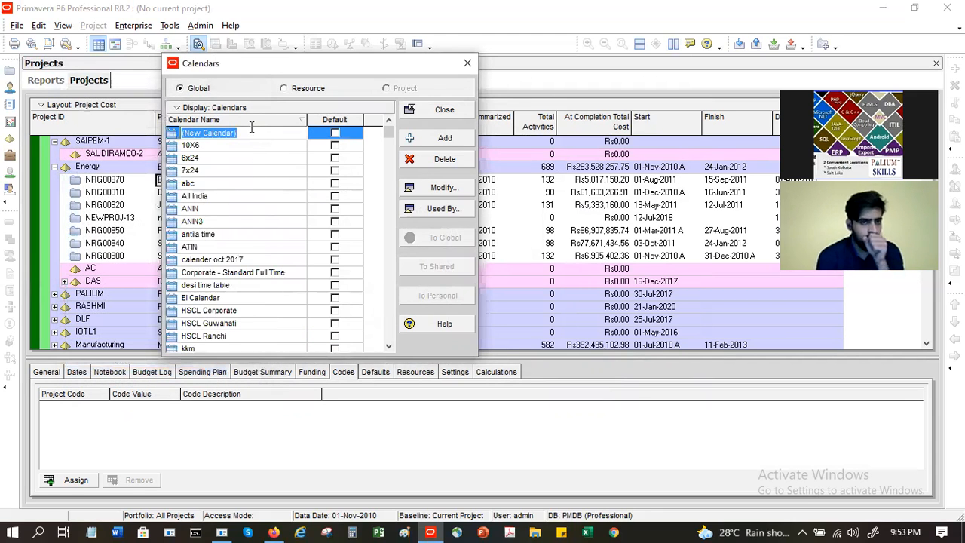
type("Shalique")
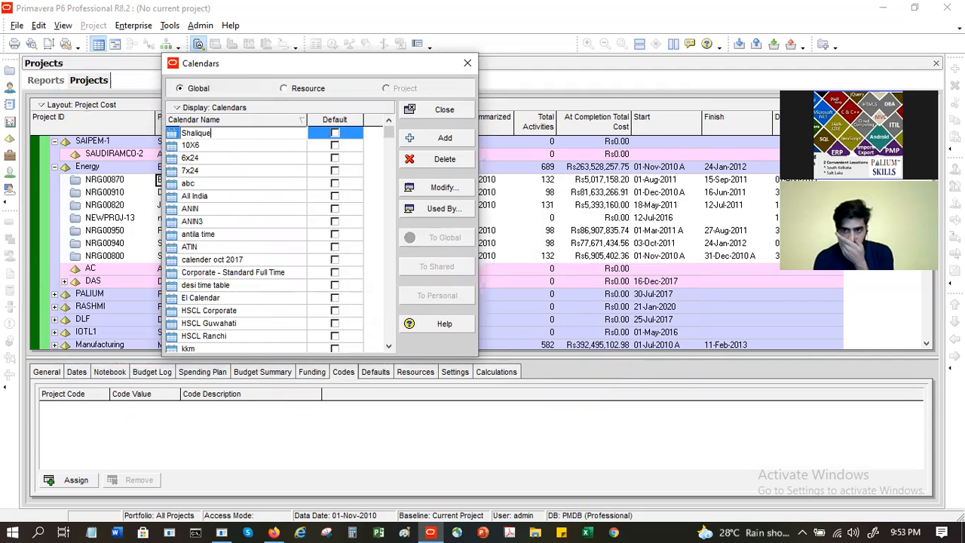
type("-Calendar2")
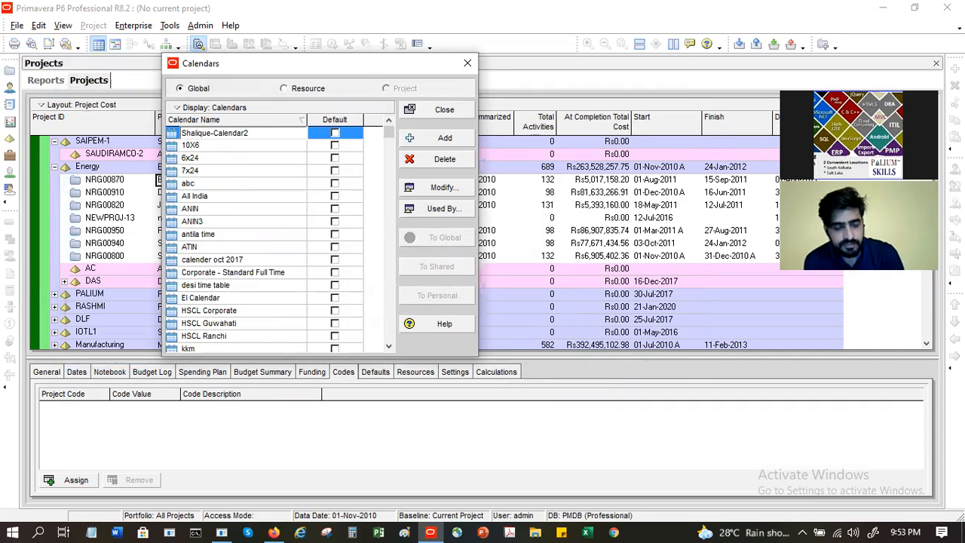
key("Return")
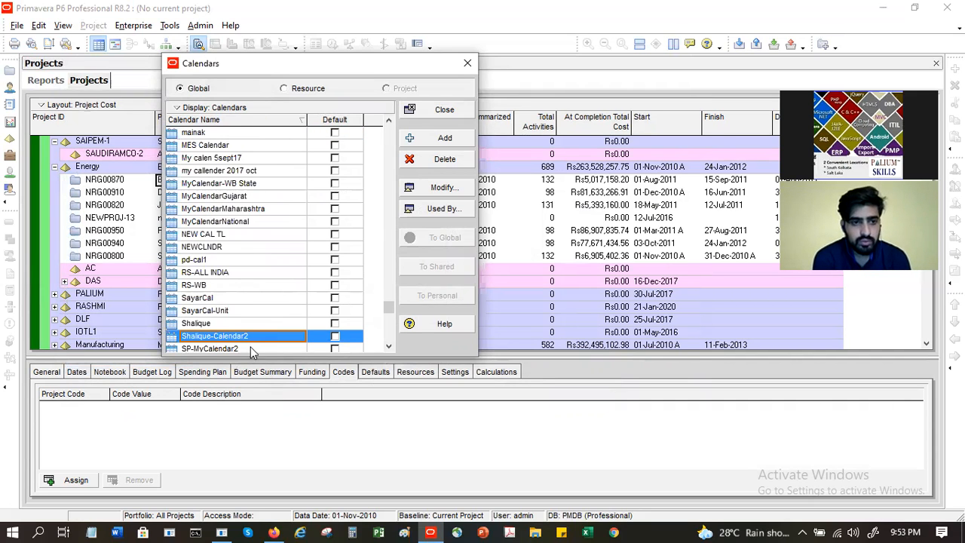
left_click(443, 187)
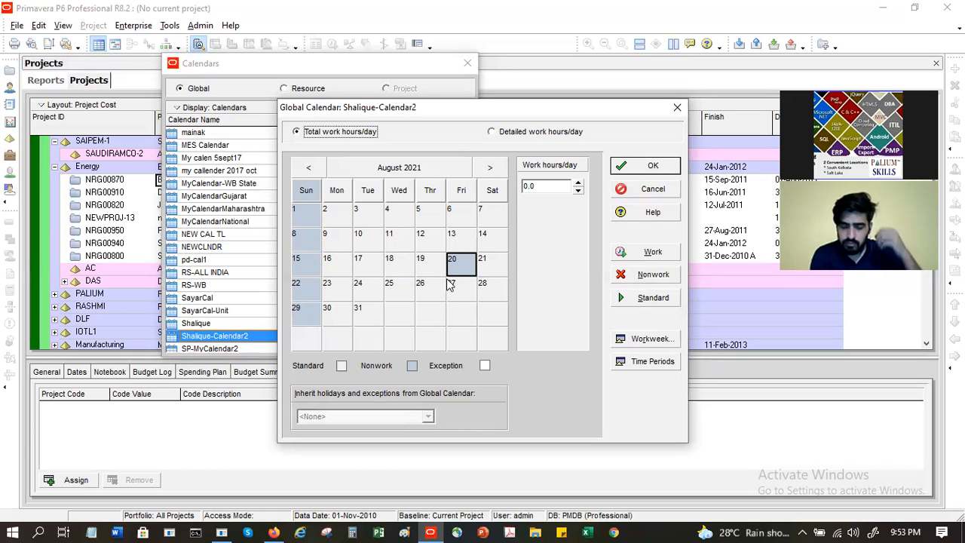
Step: Make Sunday 8 August 2021 an 8-hour work day in Shalique-Calendar2
left_click(425, 262)
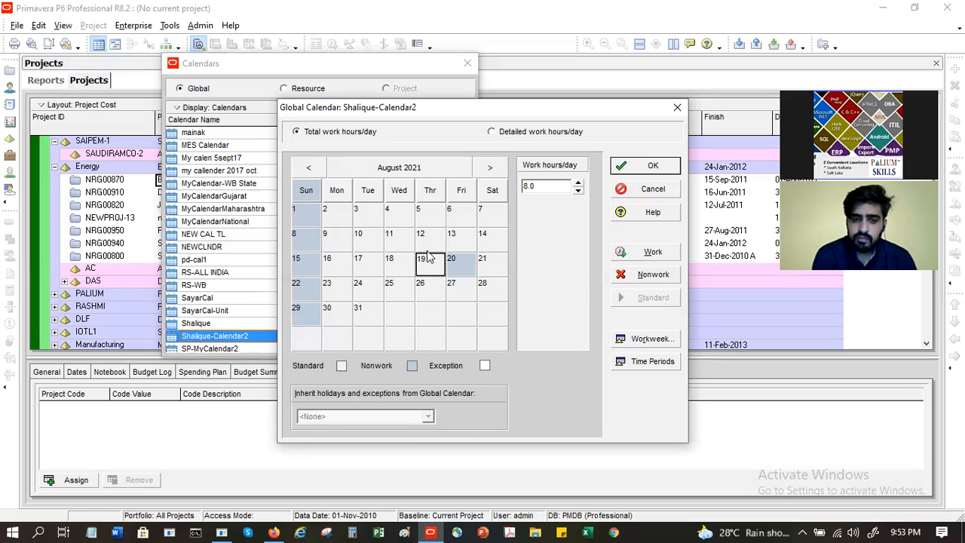
left_click(330, 265)
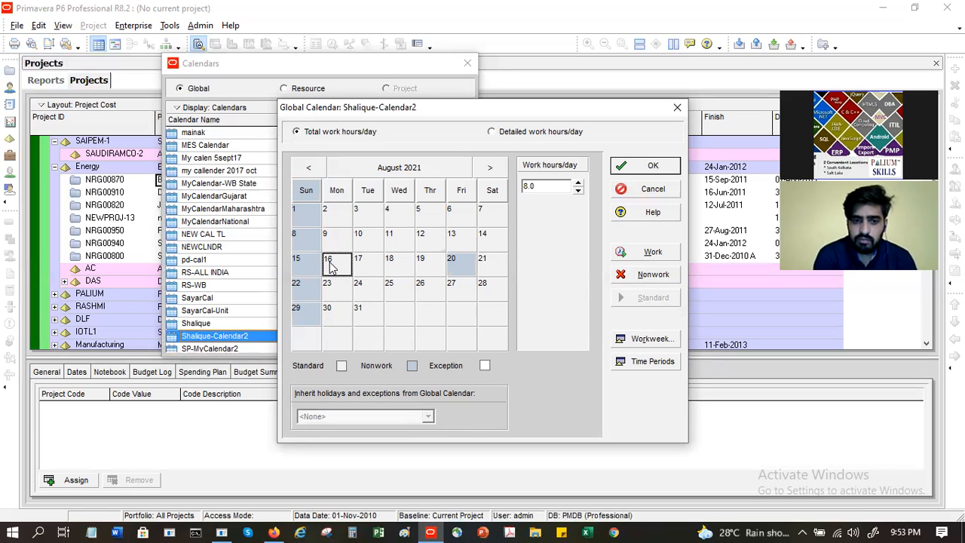
left_click(312, 246)
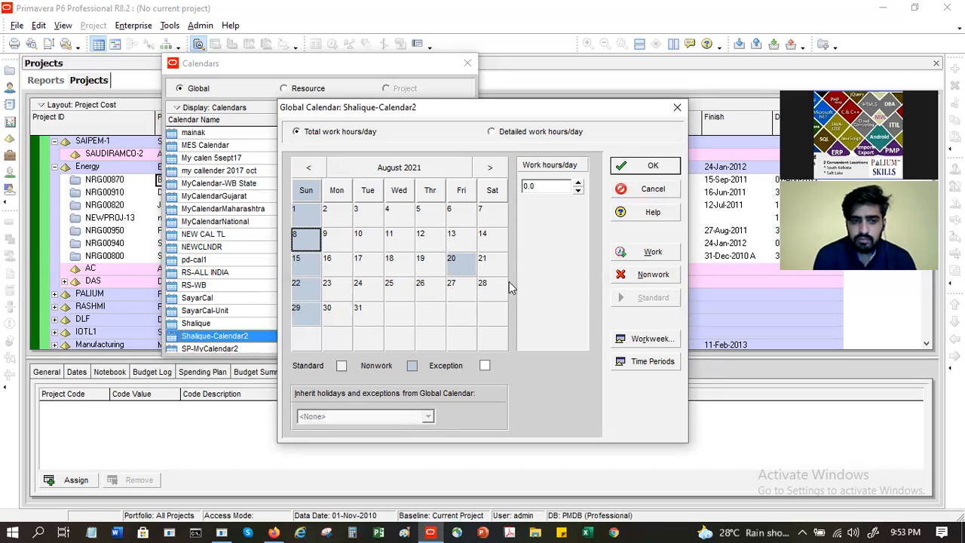
left_click(630, 276)
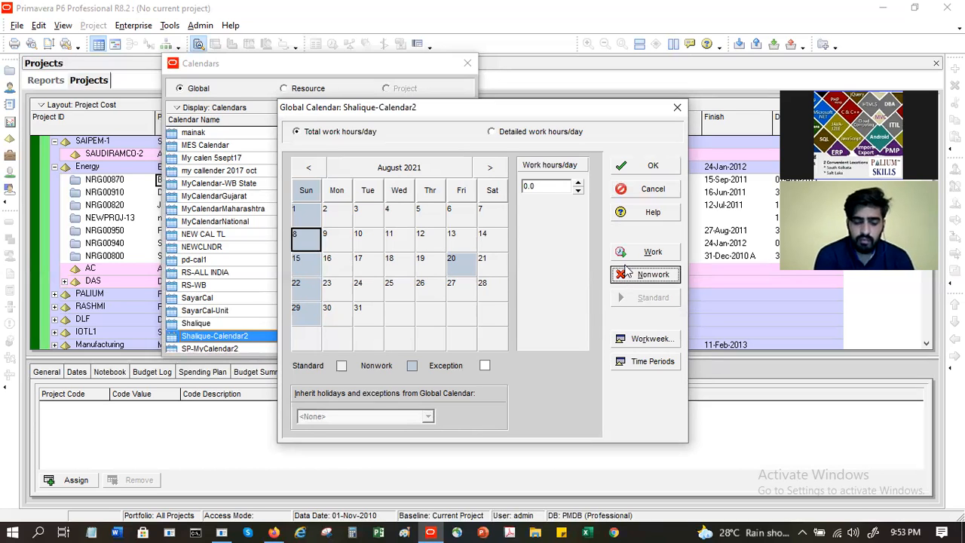
left_click(633, 252)
Step: Make Sunday 29 August 2021 a work day as well and save the calendar
left_click(311, 312)
left_click(651, 253)
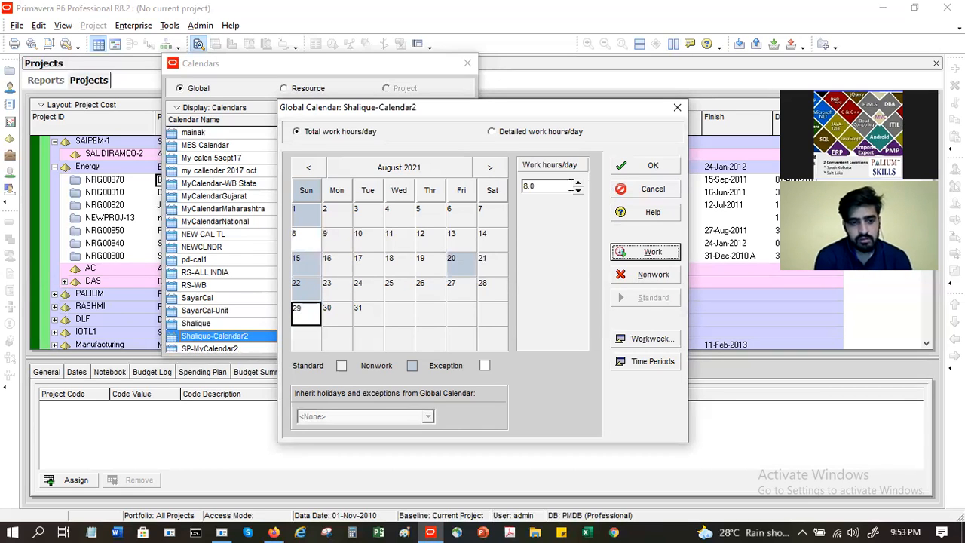
left_click(650, 167)
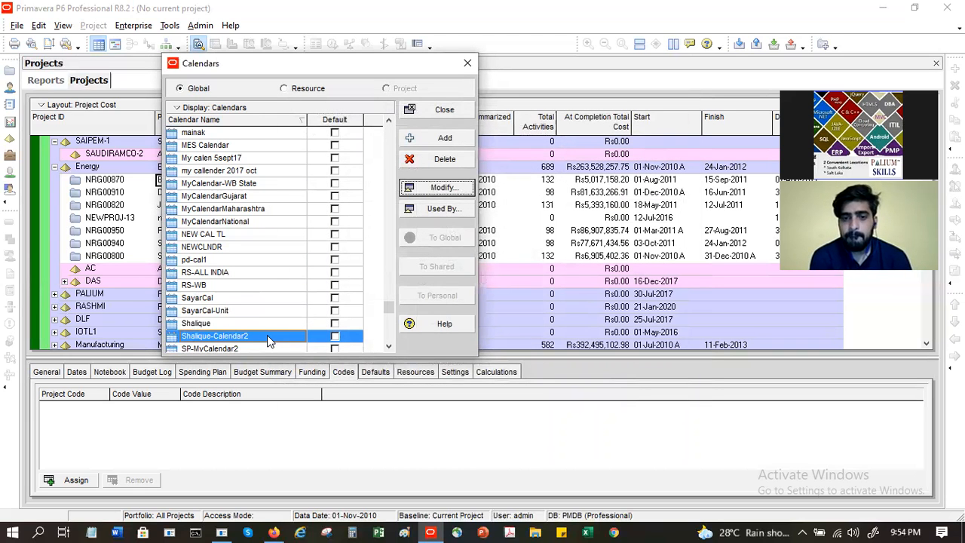
left_click(436, 210)
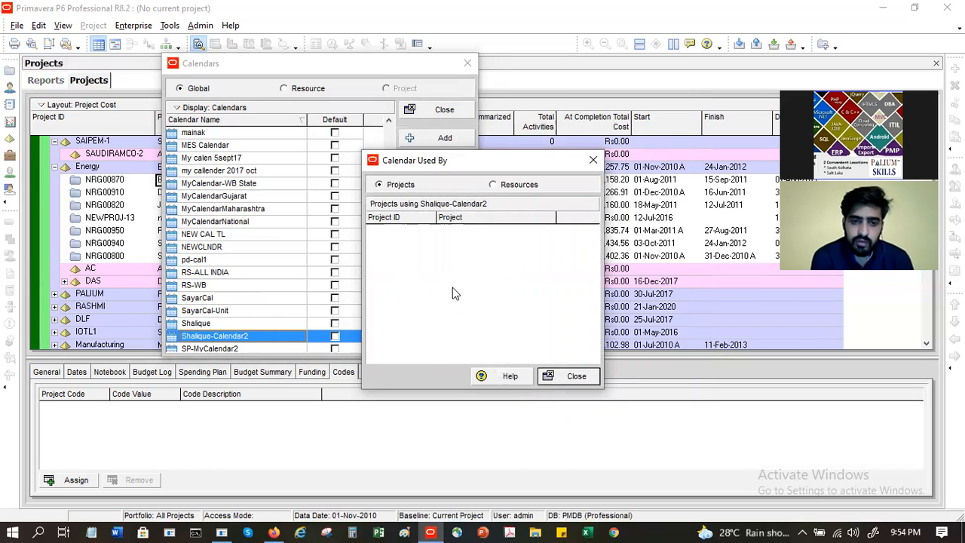
left_click(573, 376)
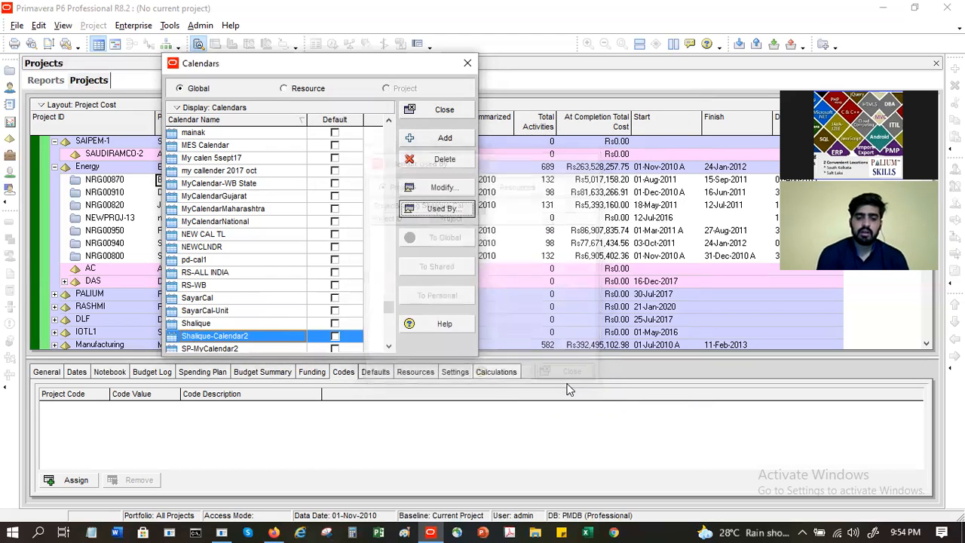
left_click(250, 298)
left_click(441, 209)
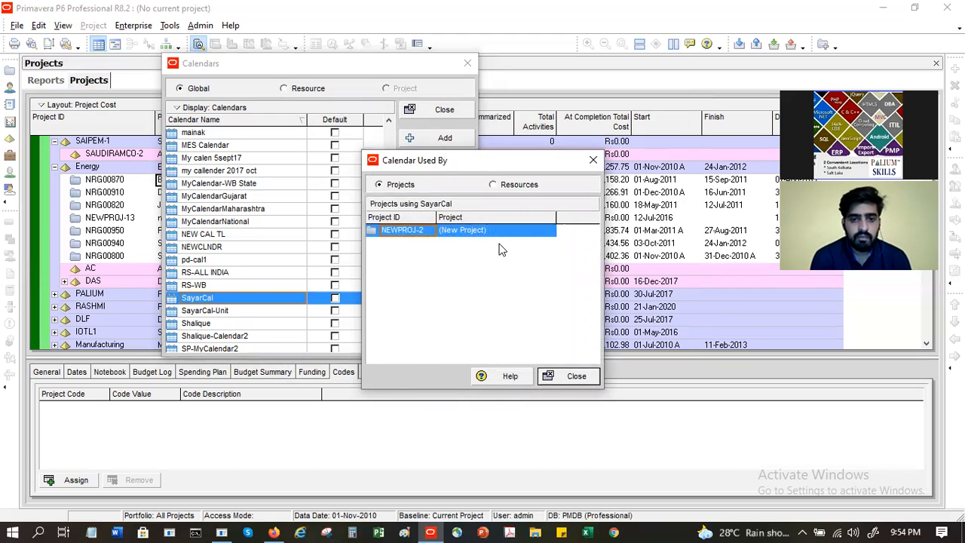
left_click(546, 375)
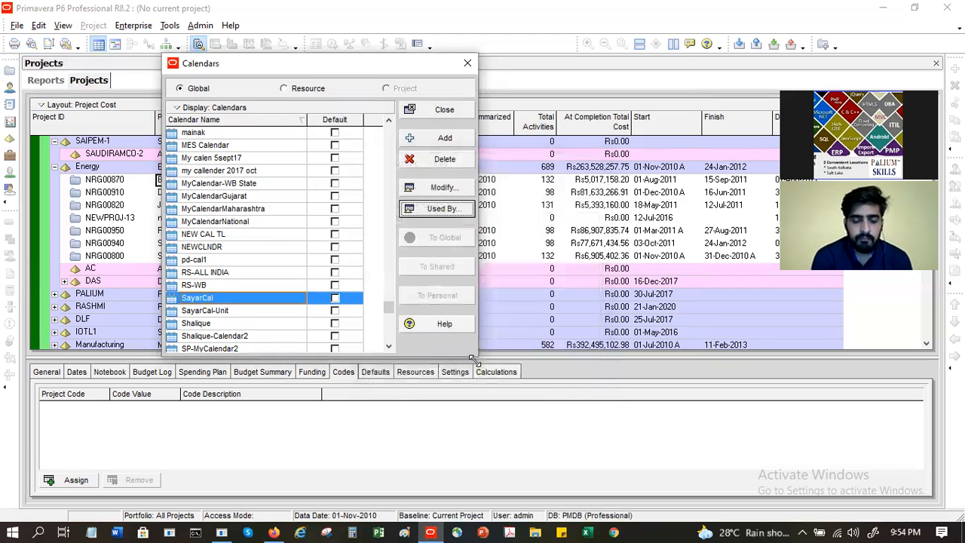
left_click(266, 235)
left_click(436, 211)
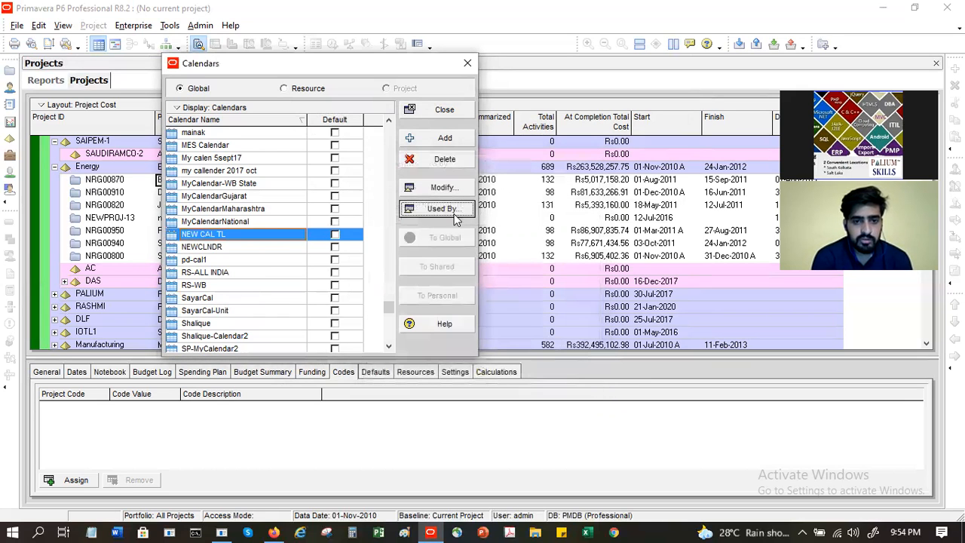
left_click(441, 159)
left_click(591, 331)
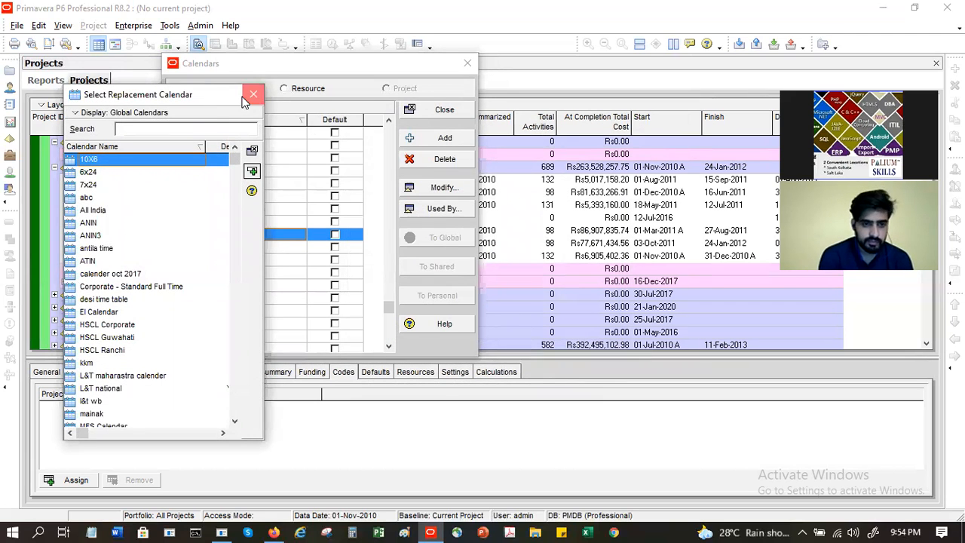
left_click(243, 101)
left_click(431, 165)
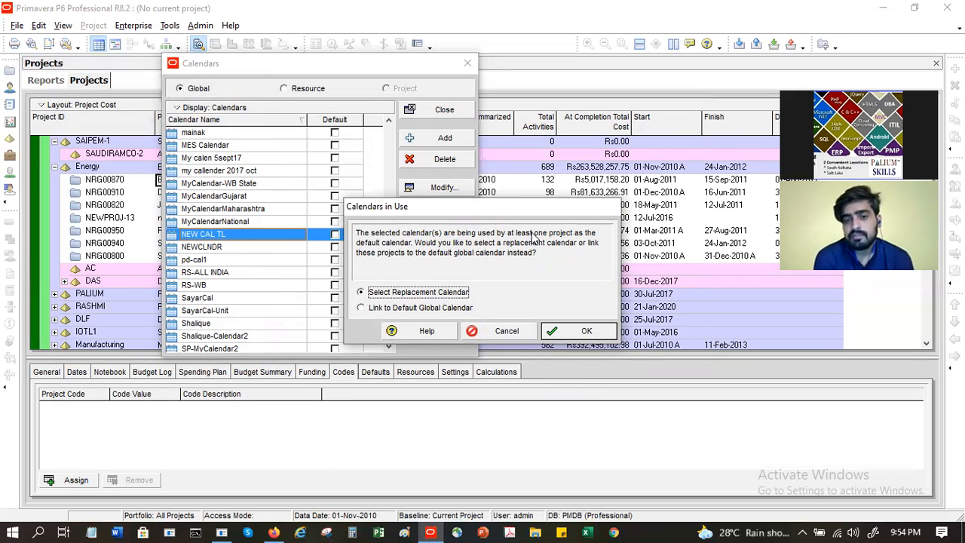
left_click(514, 331)
left_click(443, 209)
left_click(493, 185)
left_click(405, 186)
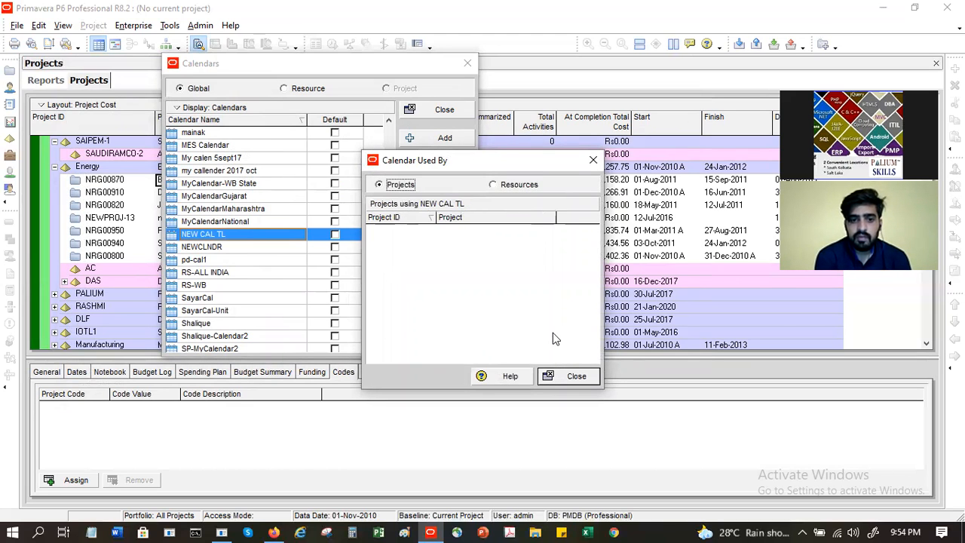
left_click(575, 375)
left_click(234, 234)
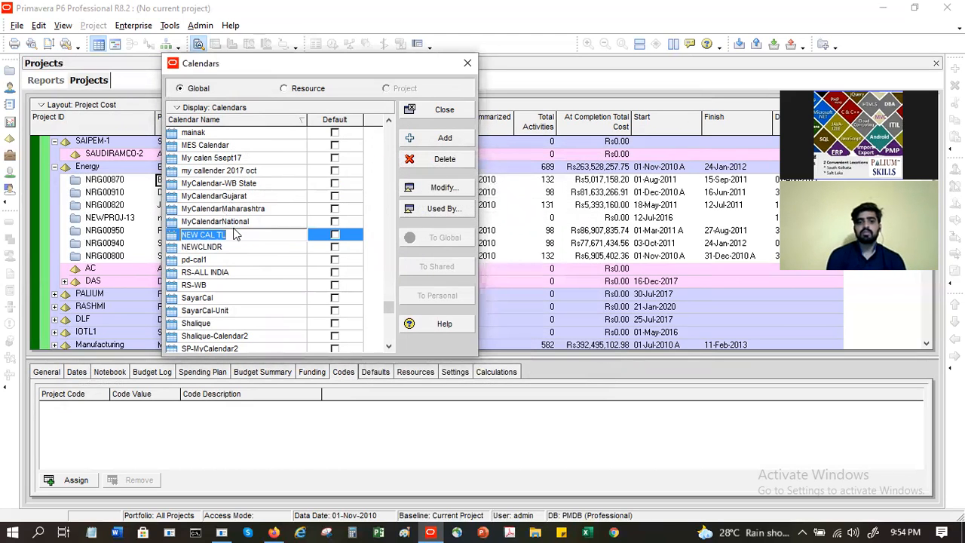
left_click(251, 249)
left_click(257, 263)
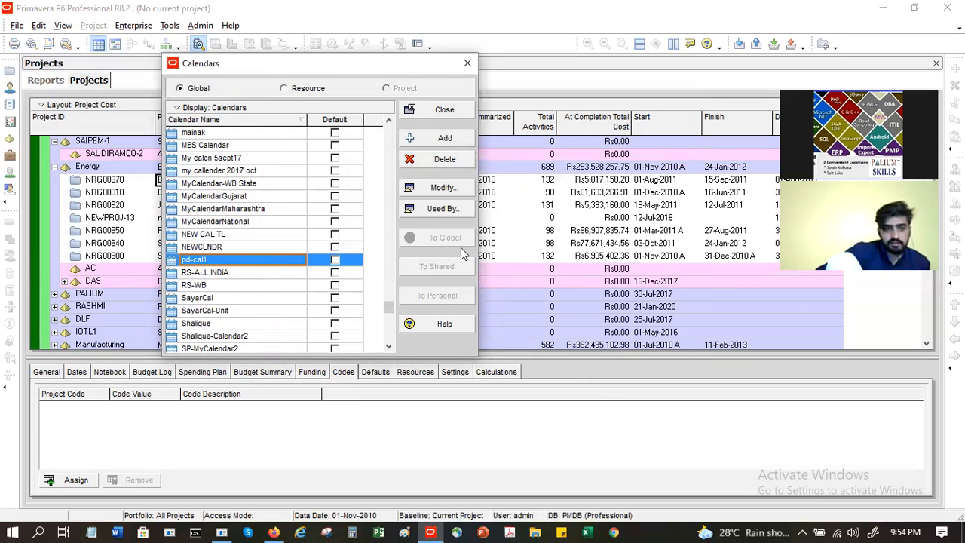
left_click(438, 212)
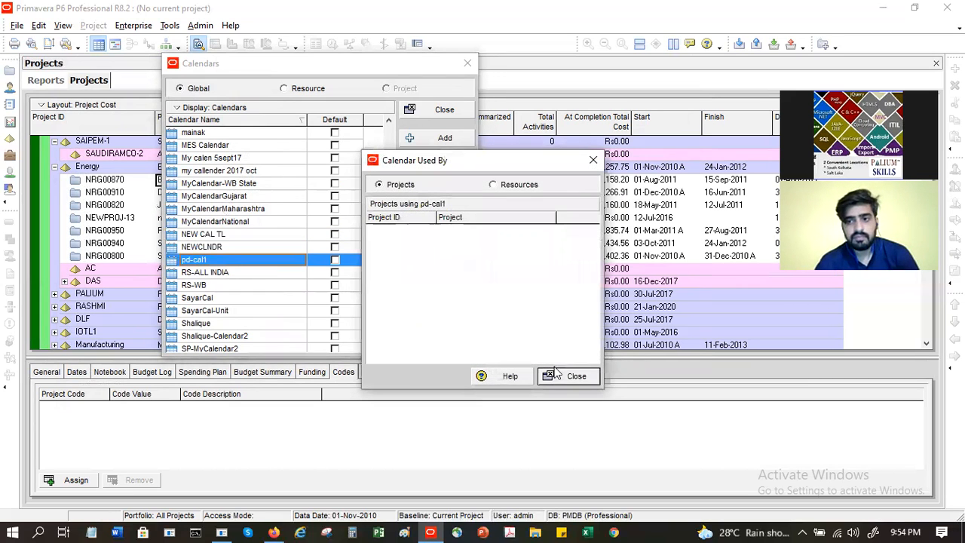
left_click(558, 374)
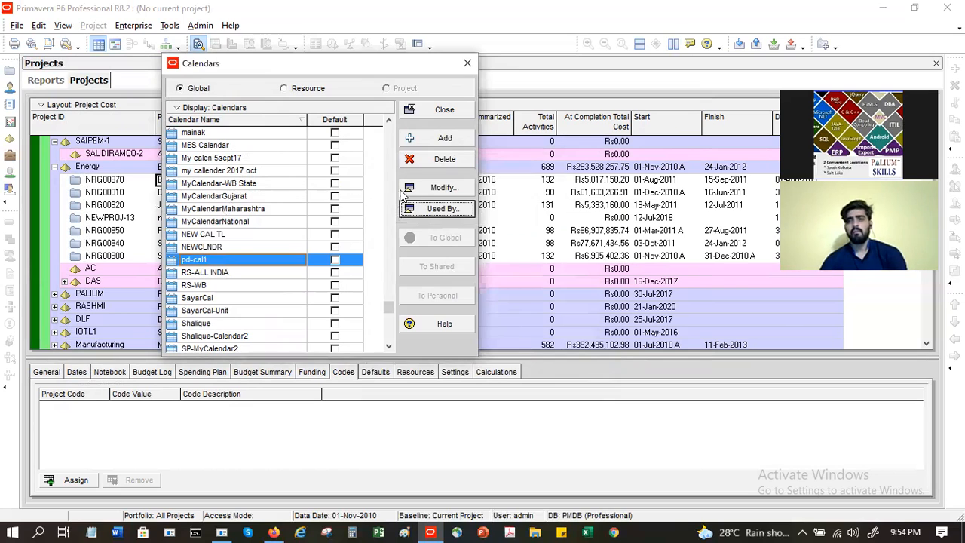
left_click(304, 89)
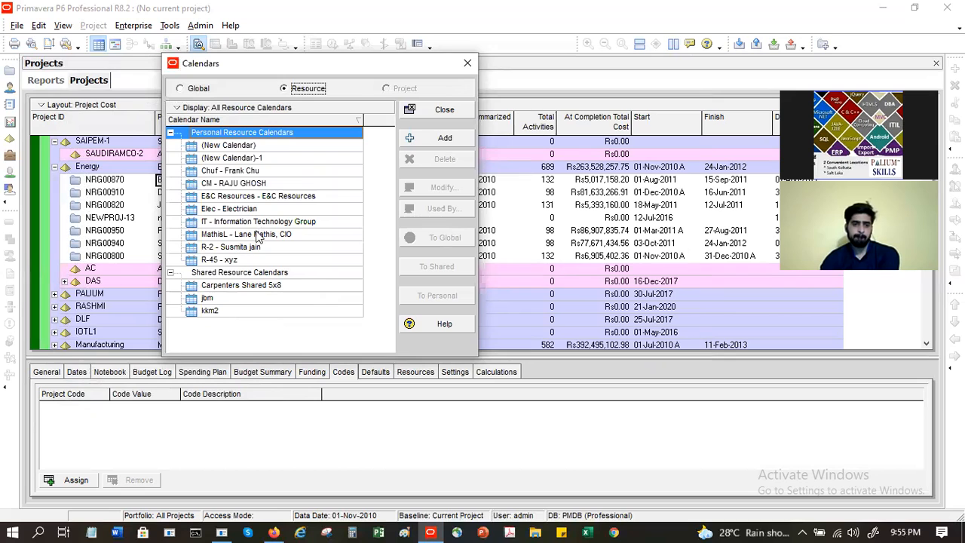
Step: Review shared calendars jbm and Carpenters Shared 5x8, then personal ones: Elec - Electrician, IT, R-2
left_click(260, 297)
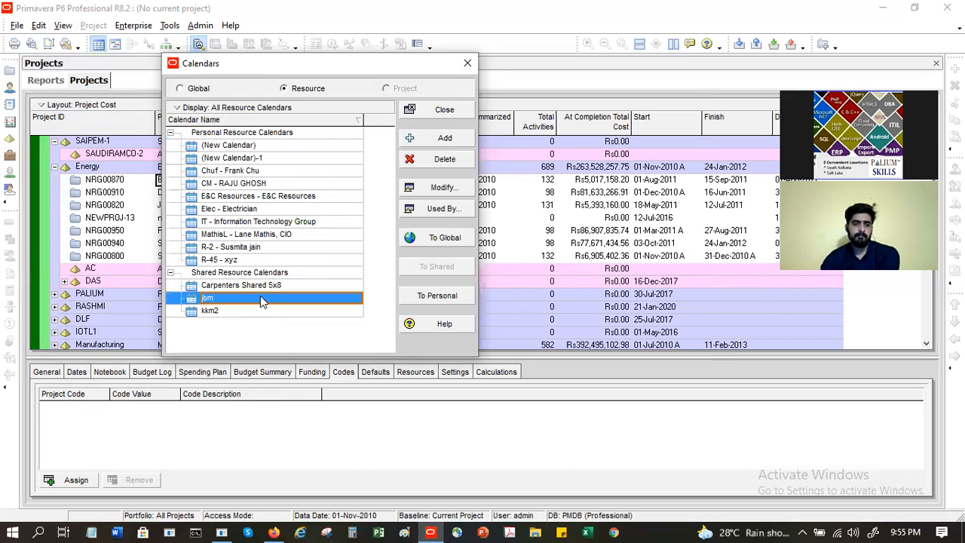
left_click(262, 285)
left_click(254, 171)
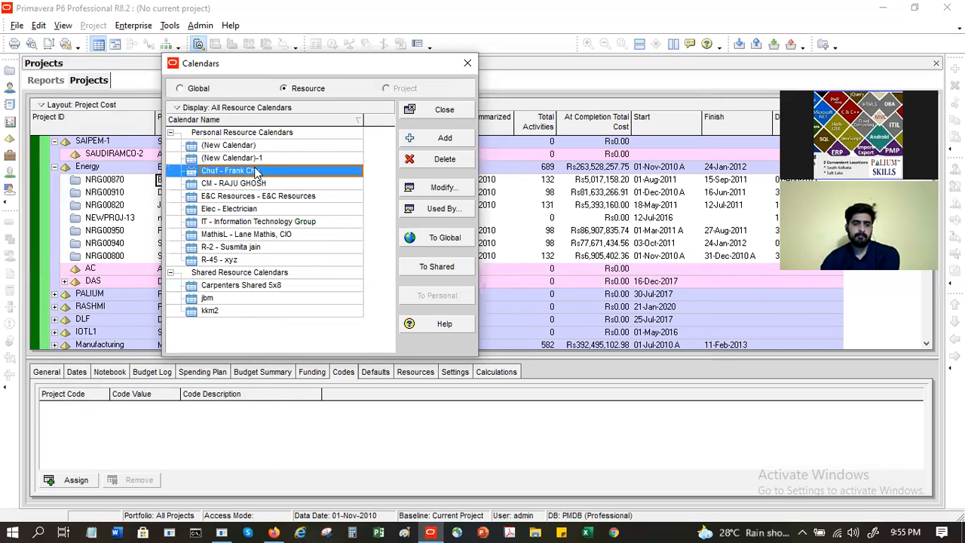
left_click(261, 211)
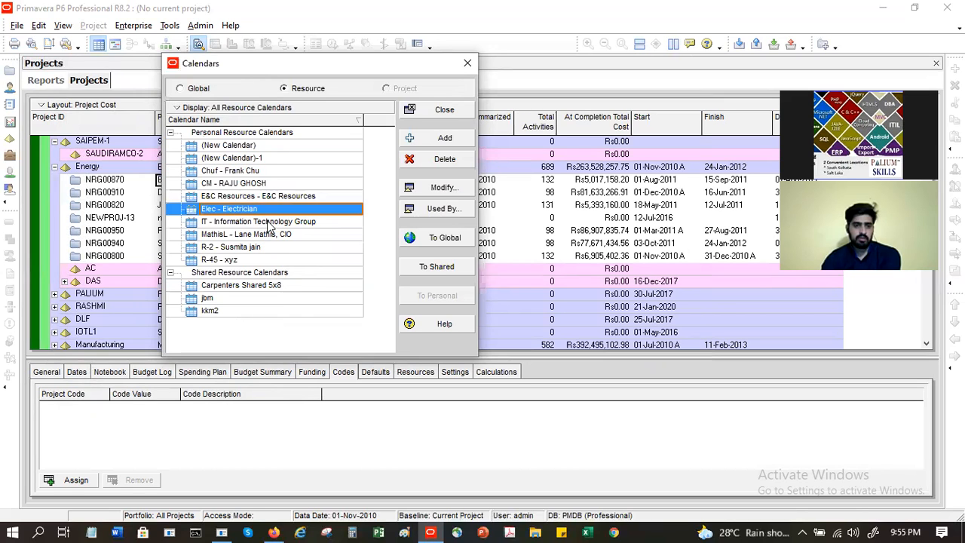
left_click(269, 222)
left_click(269, 249)
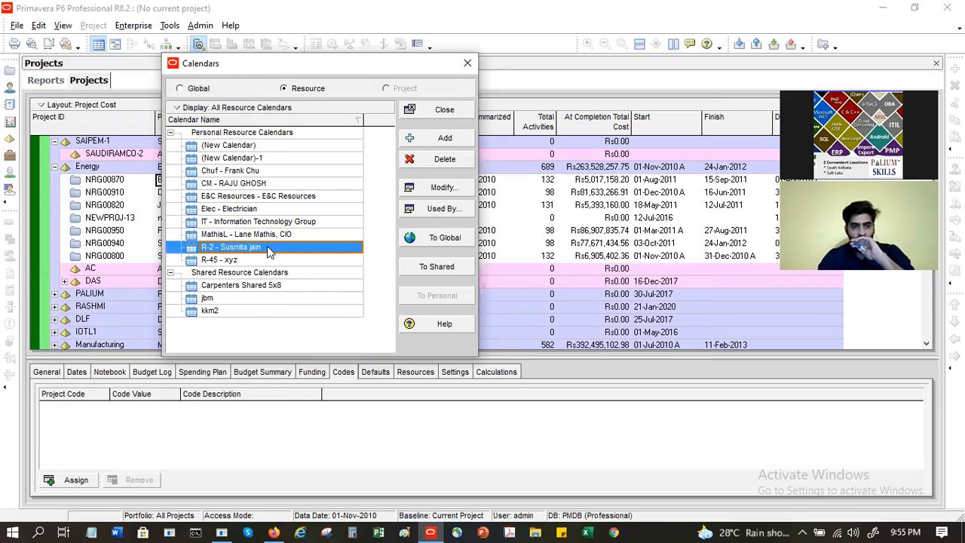
left_click(260, 173)
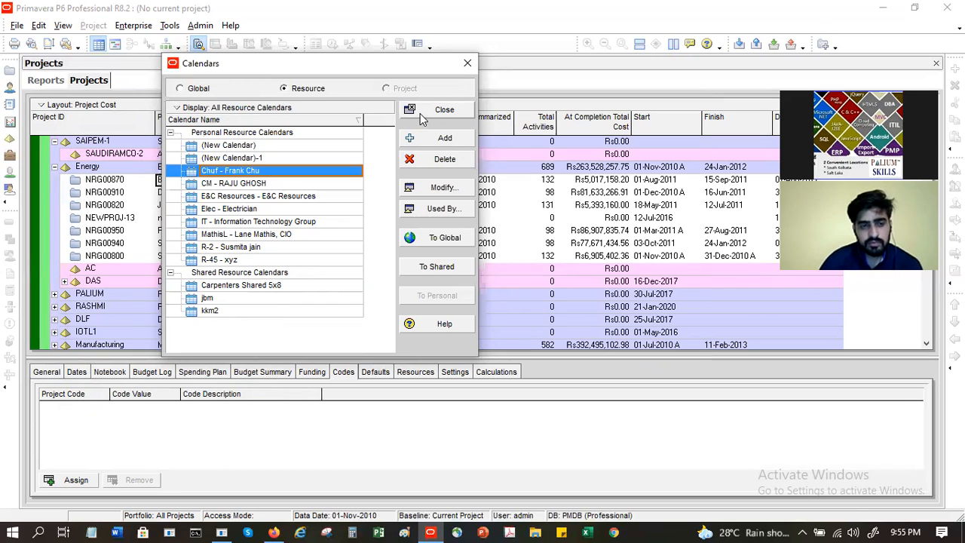
left_click(304, 249)
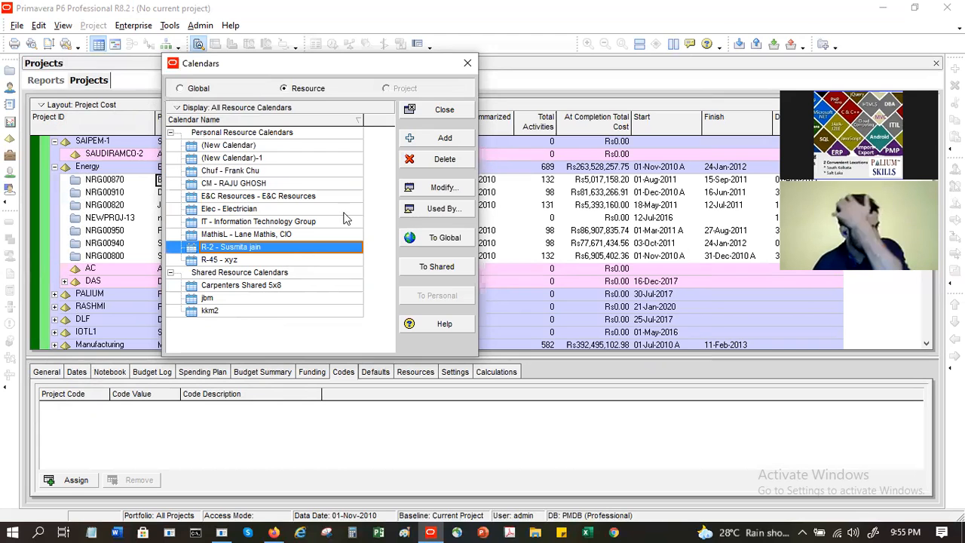
left_click(444, 188)
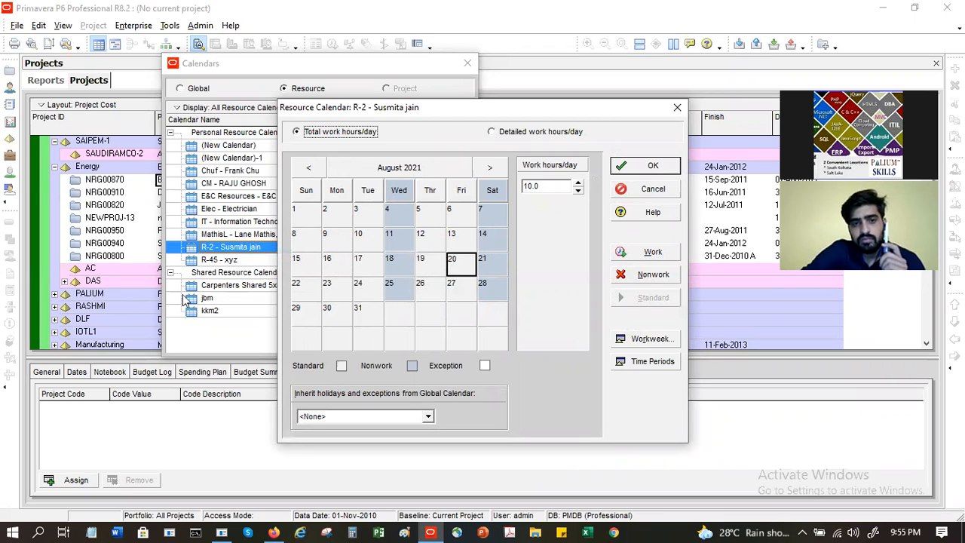
left_click(654, 193)
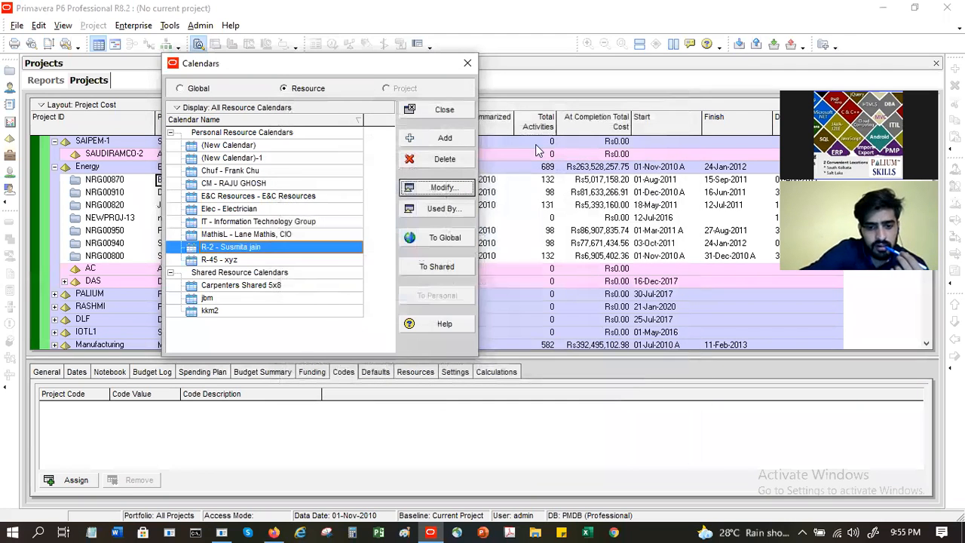
Step: Close the Calendars dialog to return to the Projects table
left_click(445, 110)
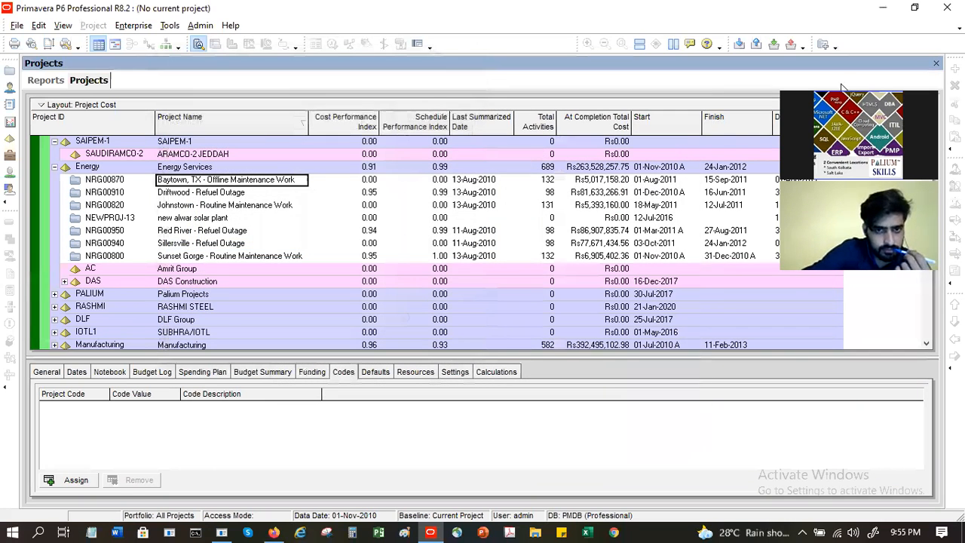